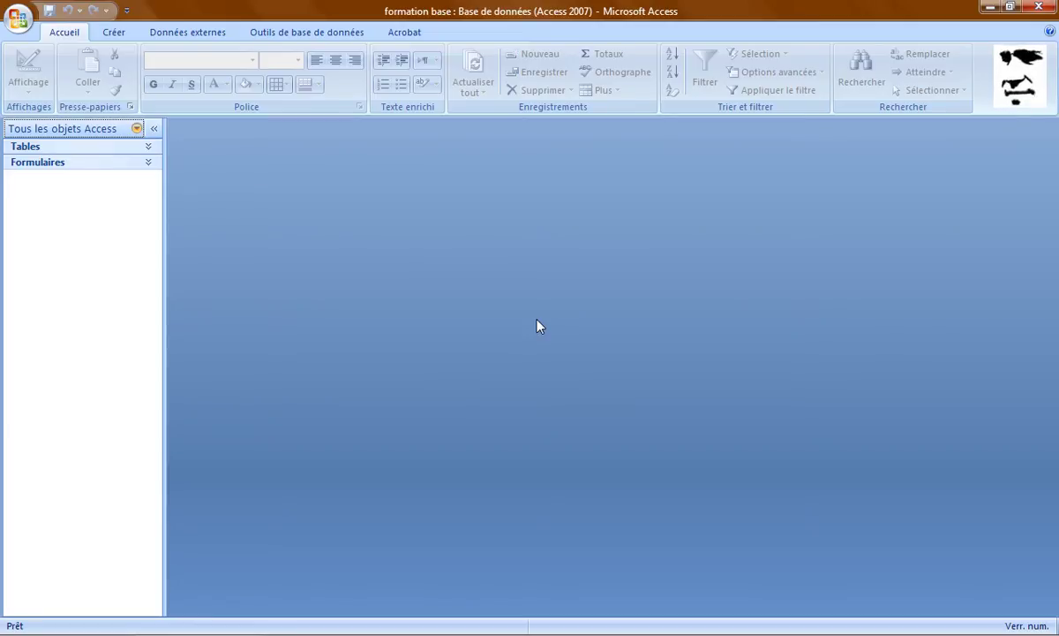
Step: Create a new query in design view and add the tables TBL_OUVRAGE and TBL_FORMAT to it
{"action": "left_click", "coordinate": [112, 33]}
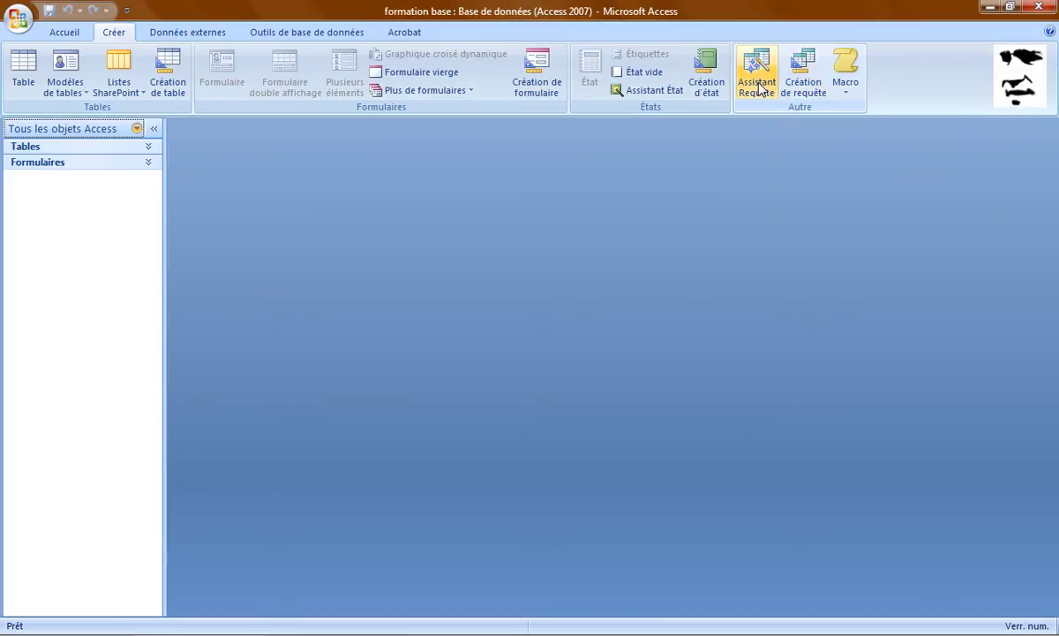
{"action": "left_click", "coordinate": [808, 96]}
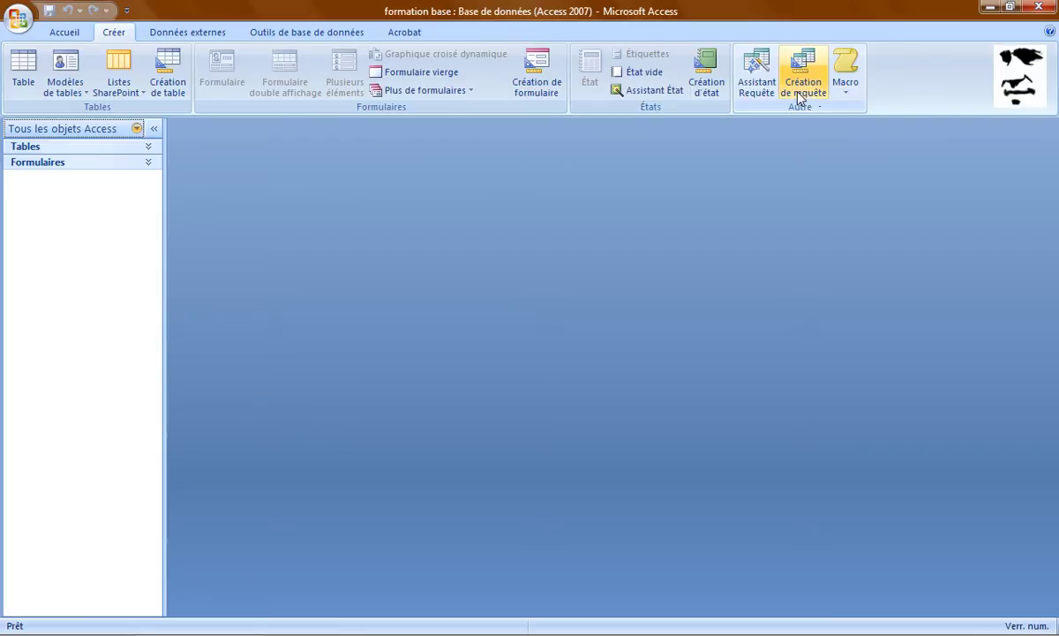
{"action": "left_click", "coordinate": [805, 88]}
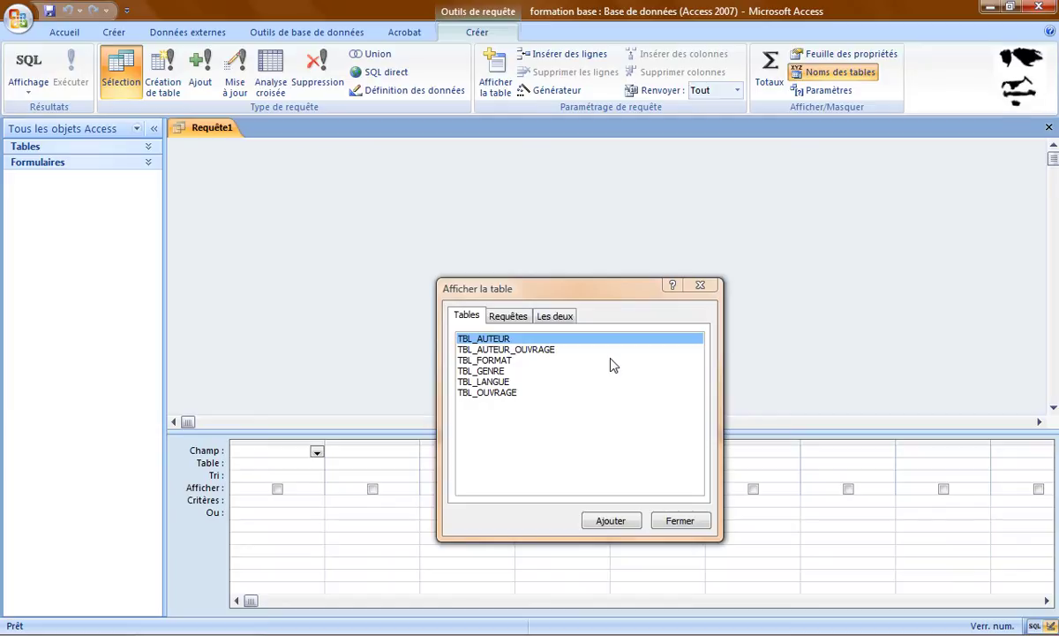
{"action": "double_click", "coordinate": [497, 394]}
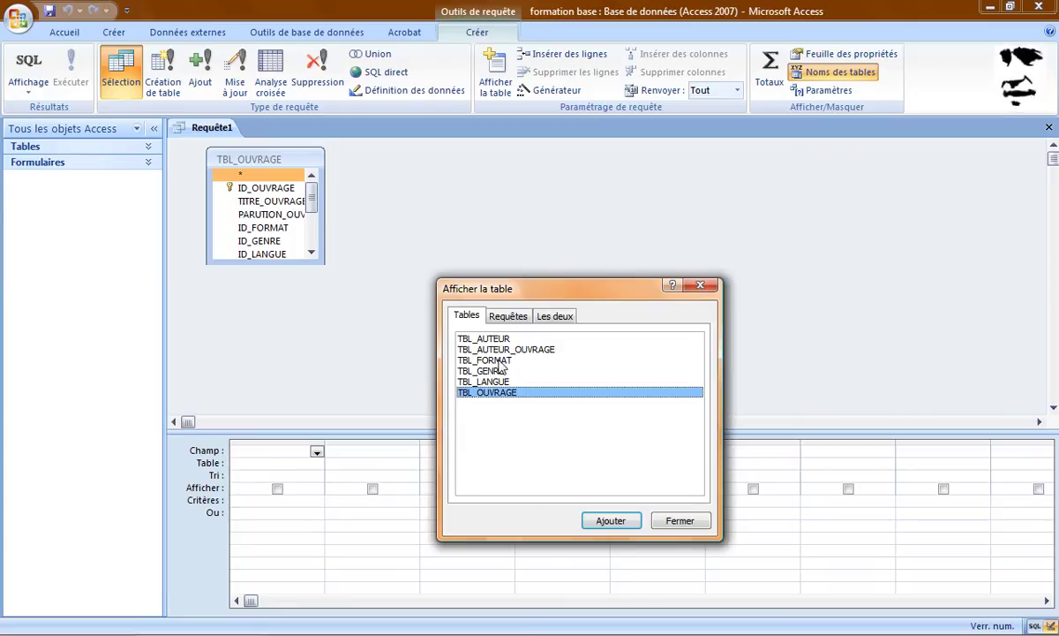
{"action": "double_click", "coordinate": [501, 362]}
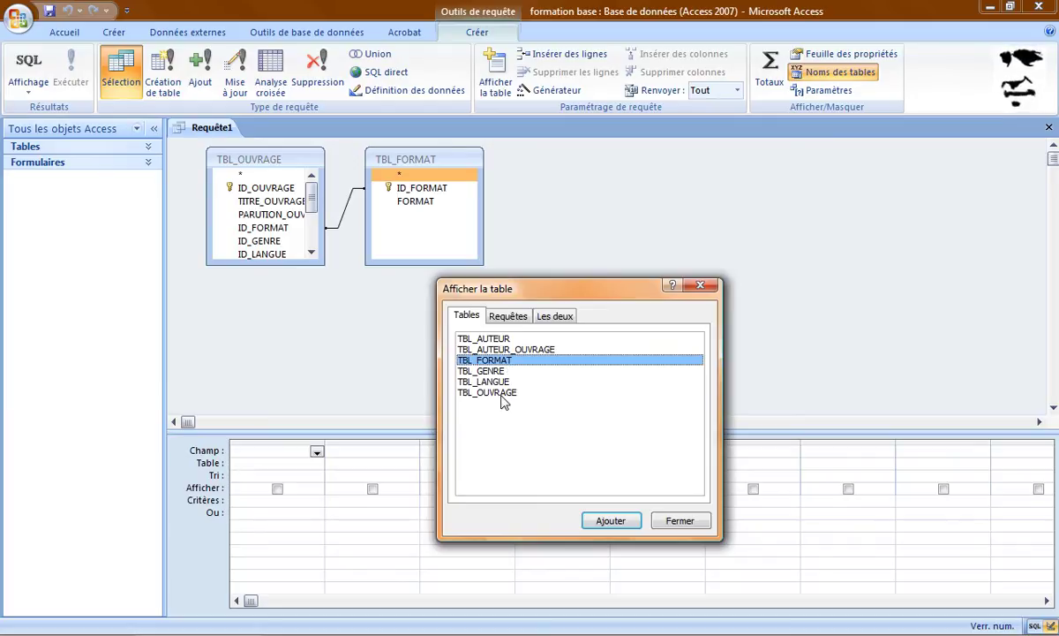
{"action": "left_click", "coordinate": [702, 528]}
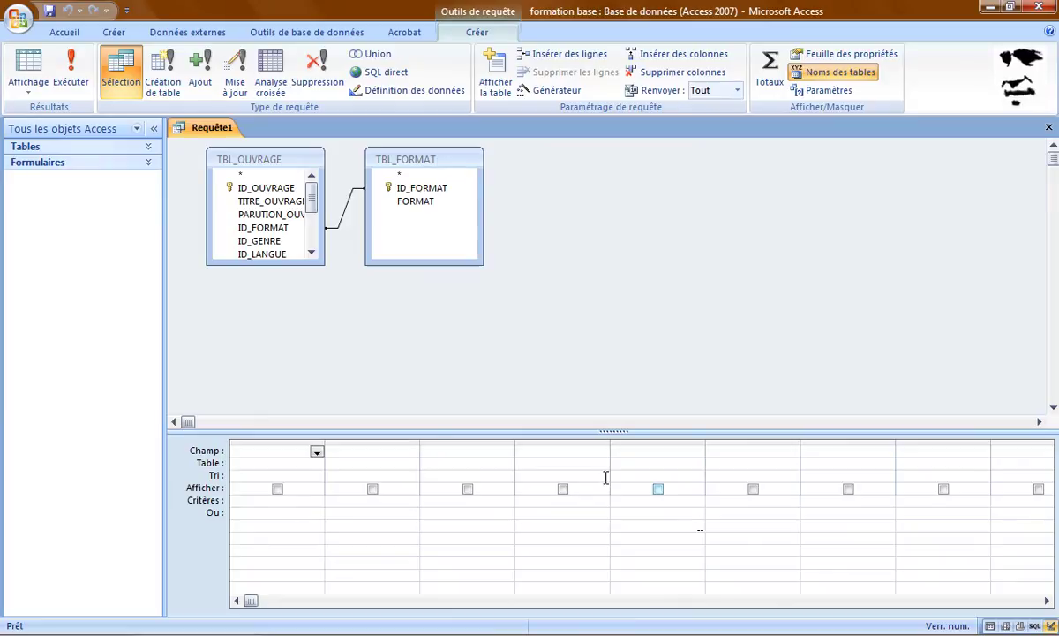
{"action": "left_click", "coordinate": [497, 77]}
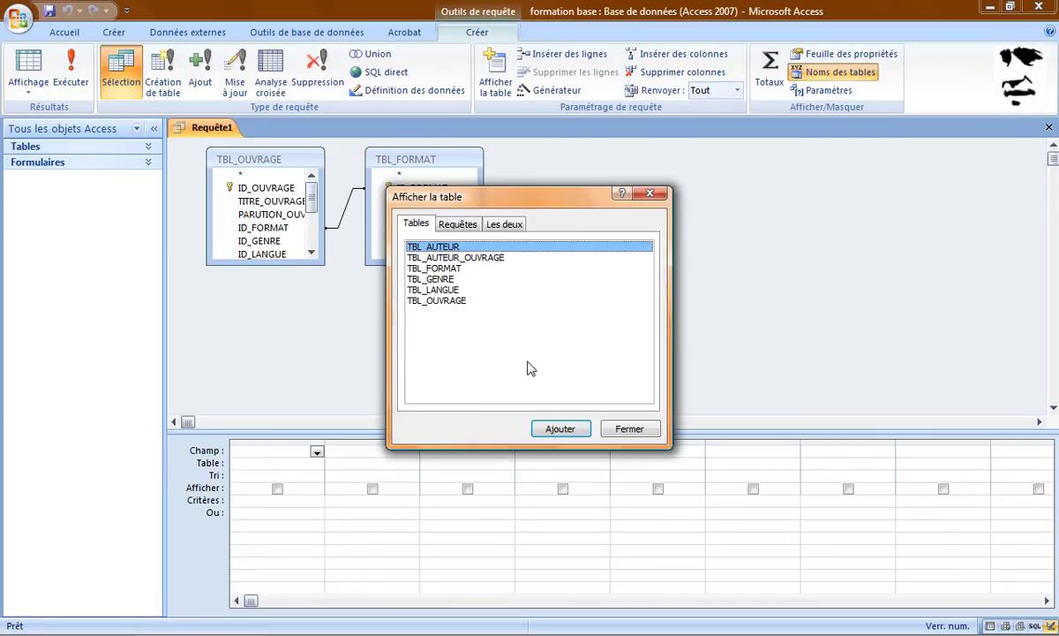
{"action": "left_click", "coordinate": [635, 431]}
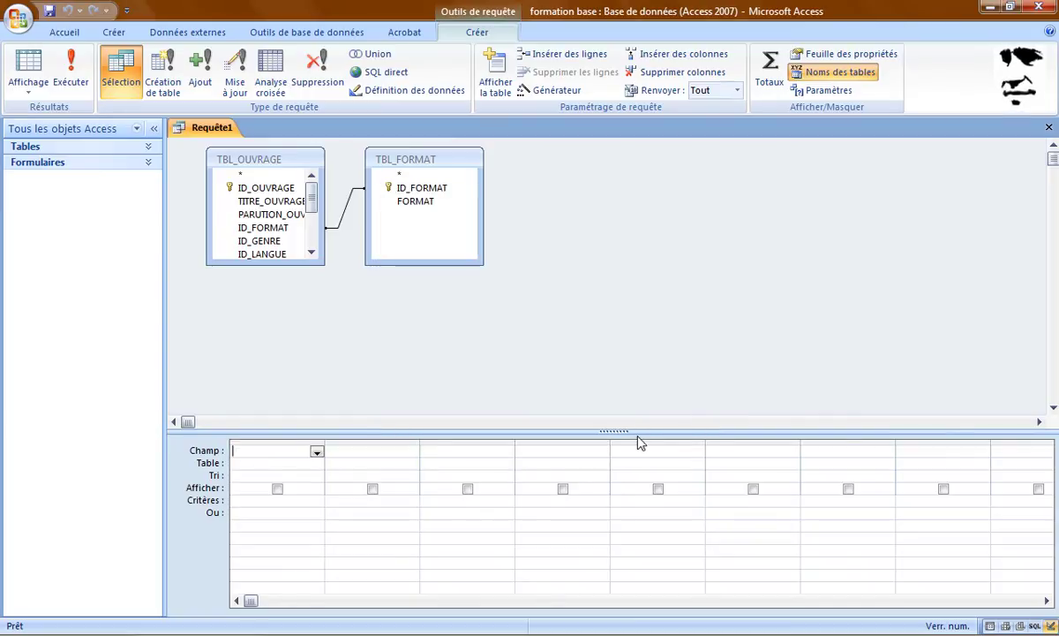
{"action": "left_click", "coordinate": [258, 203]}
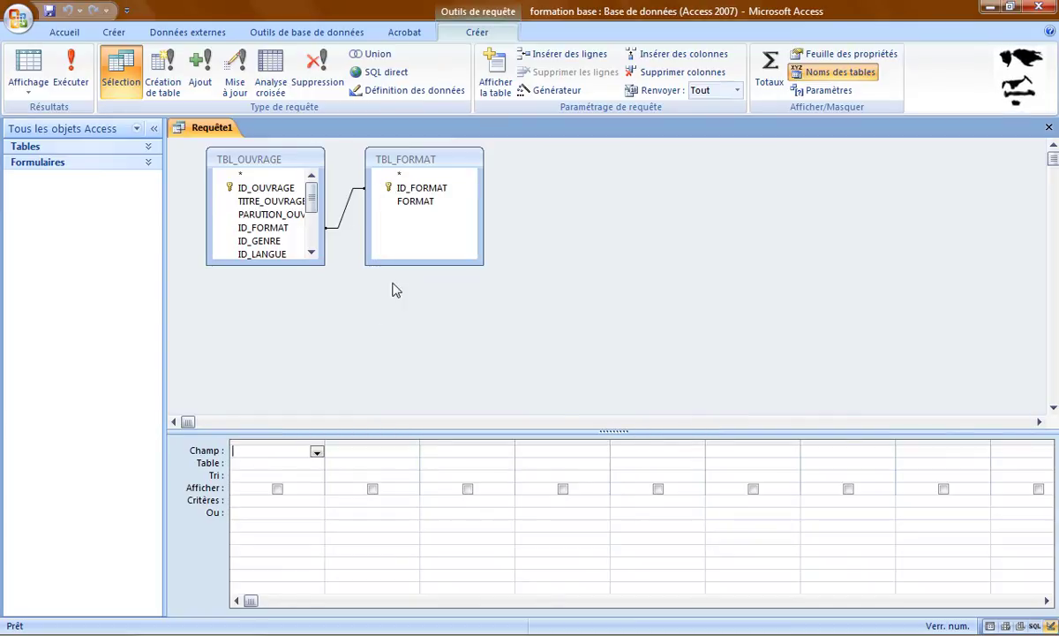
{"action": "left_click", "coordinate": [324, 303]}
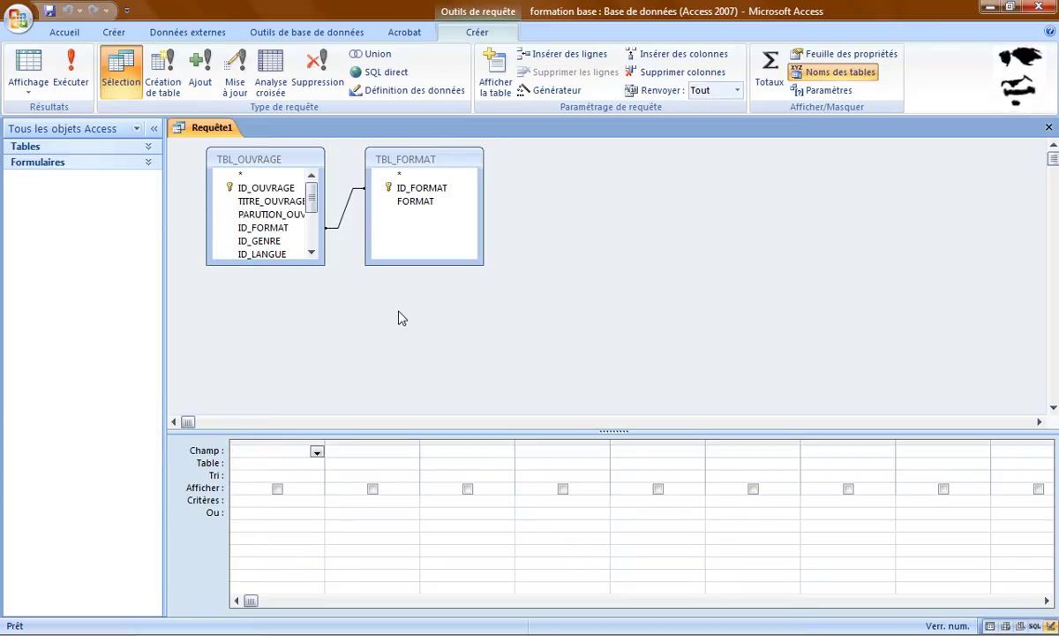
Step: Shrink the TBL_FORMAT field list to fit its fields and move it farther away from TBL_OUVRAGE
{"action": "left_click_drag", "start_coordinate": [432, 263], "coordinate": [444, 219]}
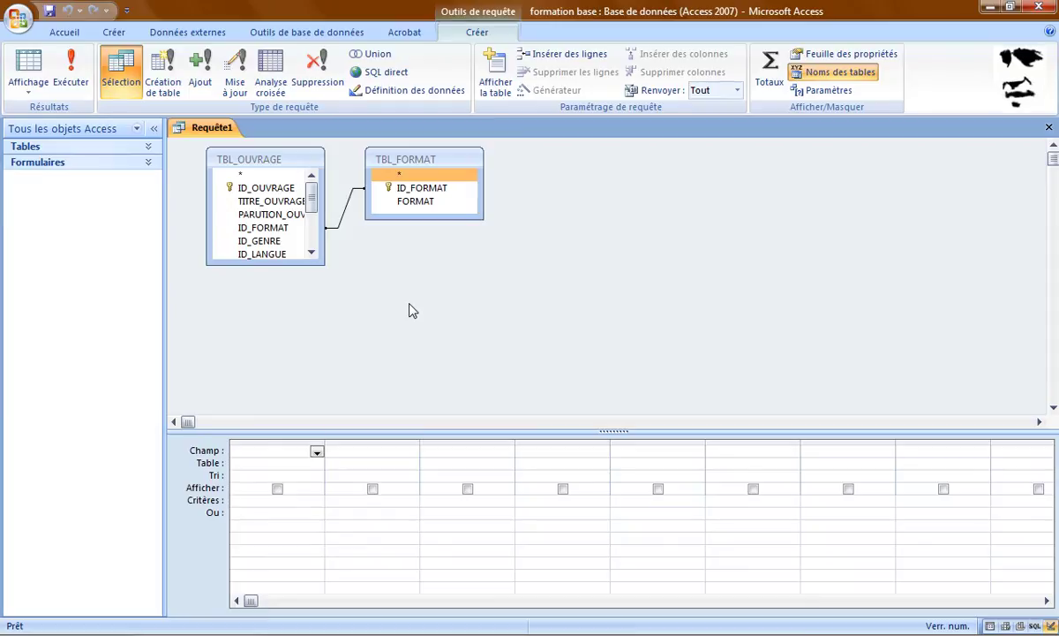
{"action": "left_click_drag", "start_coordinate": [482, 197], "coordinate": [469, 198]}
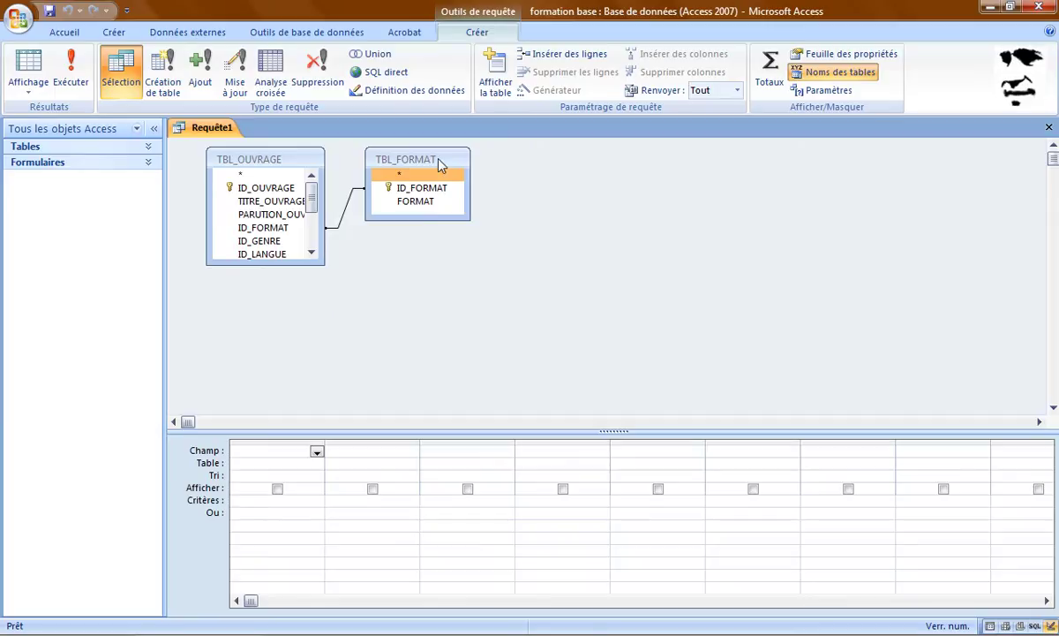
{"action": "left_click_drag", "start_coordinate": [441, 164], "coordinate": [521, 167]}
{"action": "left_click_drag", "start_coordinate": [591, 194], "coordinate": [510, 184]}
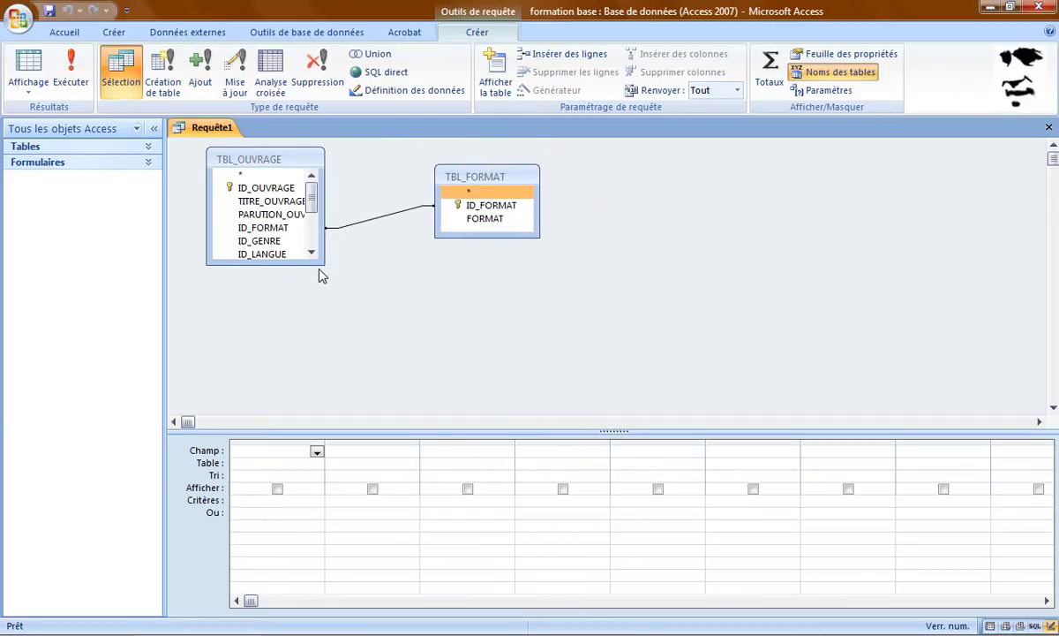
Step: Enlarge the TBL_OUVRAGE field list until all its fields fit, and align TBL_FORMAT beside it at the same height
{"action": "left_click", "coordinate": [323, 259]}
{"action": "left_click_drag", "start_coordinate": [323, 259], "coordinate": [417, 379]}
{"action": "left_click", "coordinate": [339, 309]}
{"action": "left_click_drag", "start_coordinate": [475, 174], "coordinate": [507, 160]}
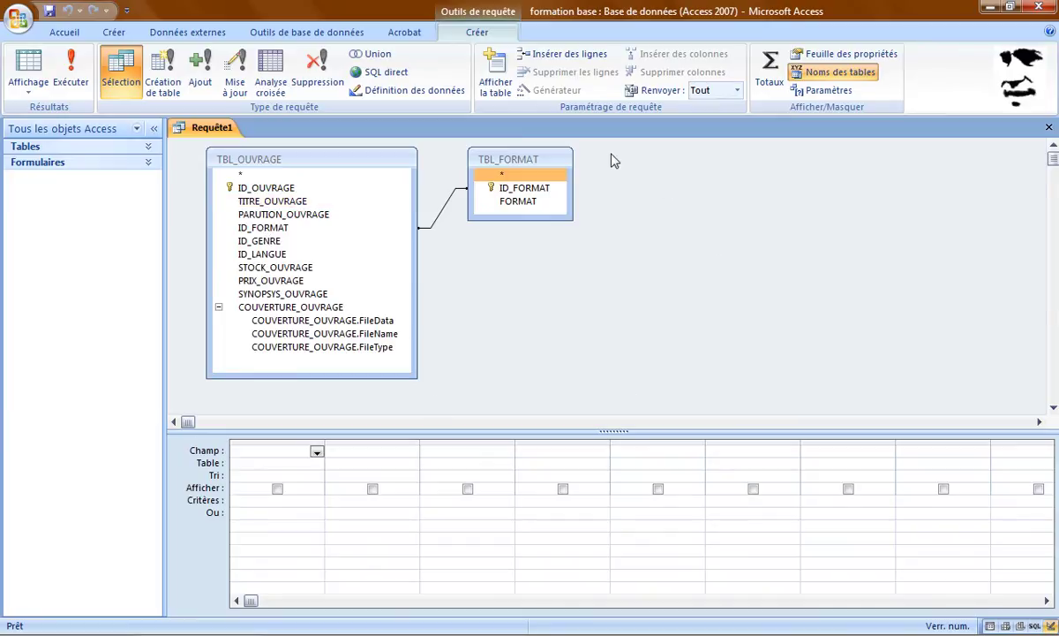
Step: Collapse the COUVERTURE_OUVRAGE subfields, shrink the TBL_OUVRAGE field list to fit, and bring TBL_FORMAT closer to it
{"action": "left_click", "coordinate": [219, 308]}
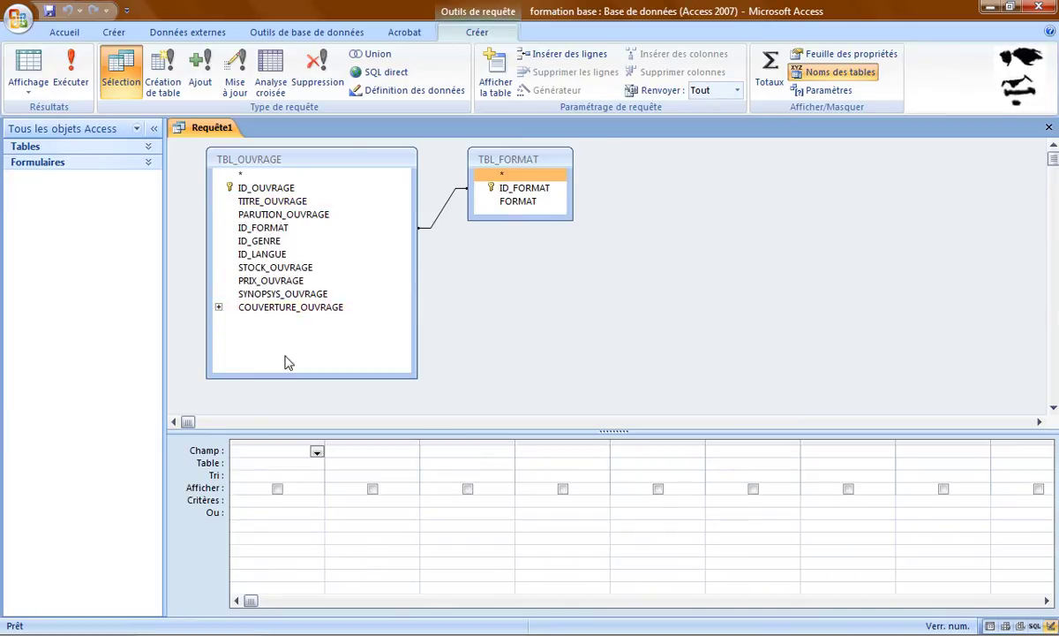
{"action": "left_click_drag", "start_coordinate": [417, 377], "coordinate": [363, 324]}
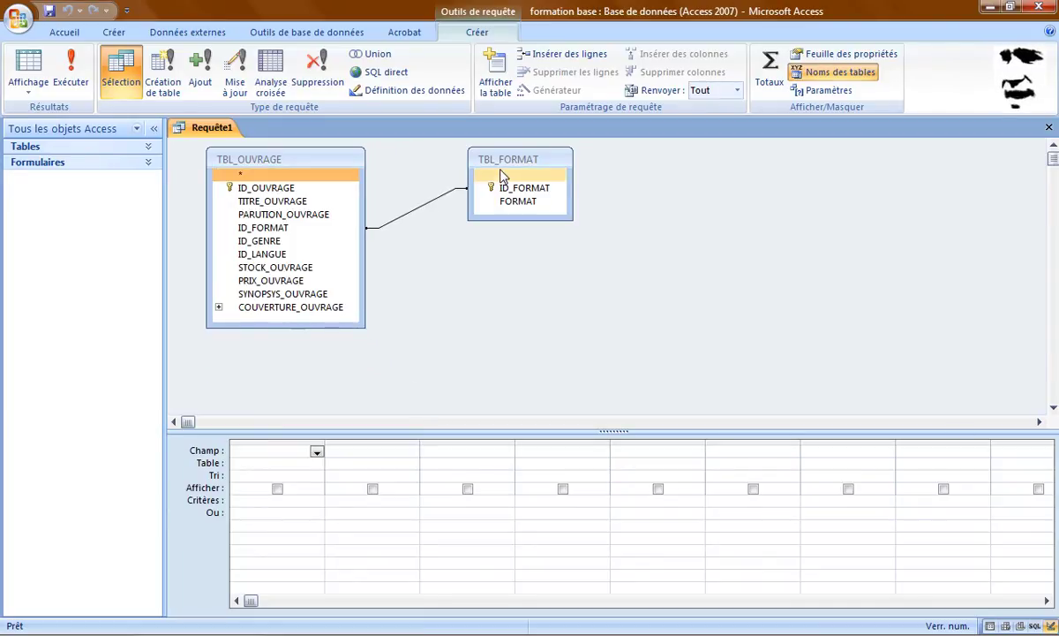
{"action": "left_click_drag", "start_coordinate": [507, 166], "coordinate": [463, 172]}
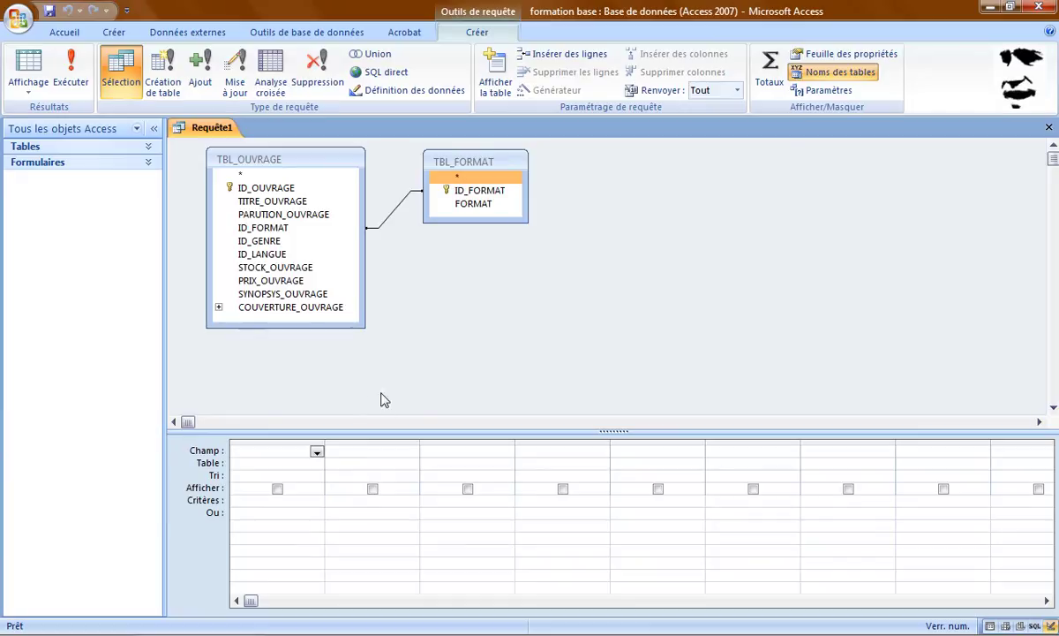
Step: Add the fields TITRE_OUVRAGE from TBL_OUVRAGE and FORMAT from TBL_FORMAT to the query grid
{"action": "double_click", "coordinate": [284, 201]}
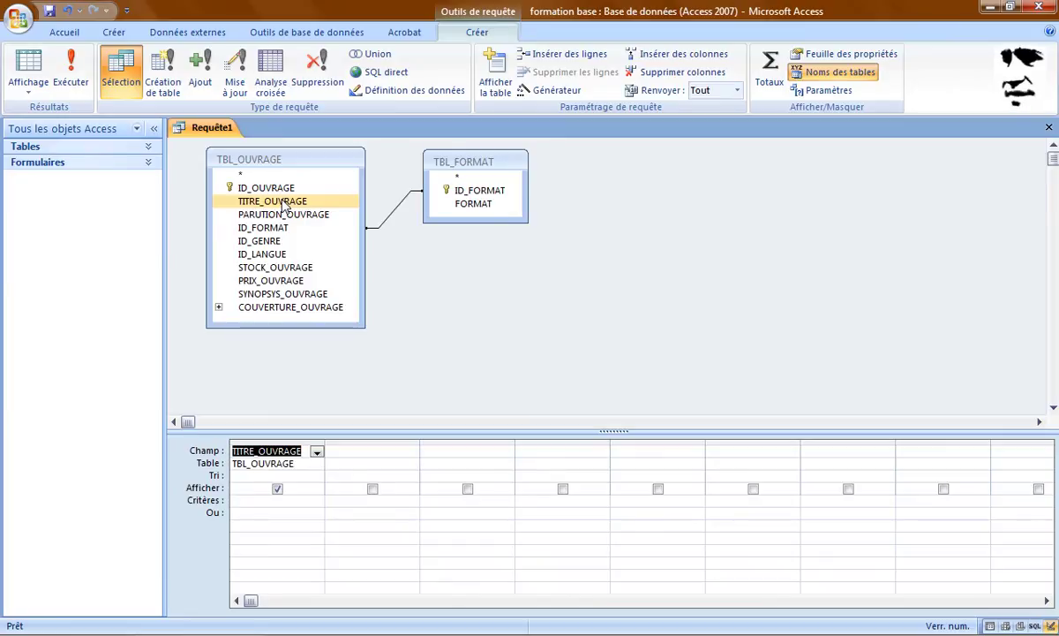
{"action": "double_click", "coordinate": [476, 203]}
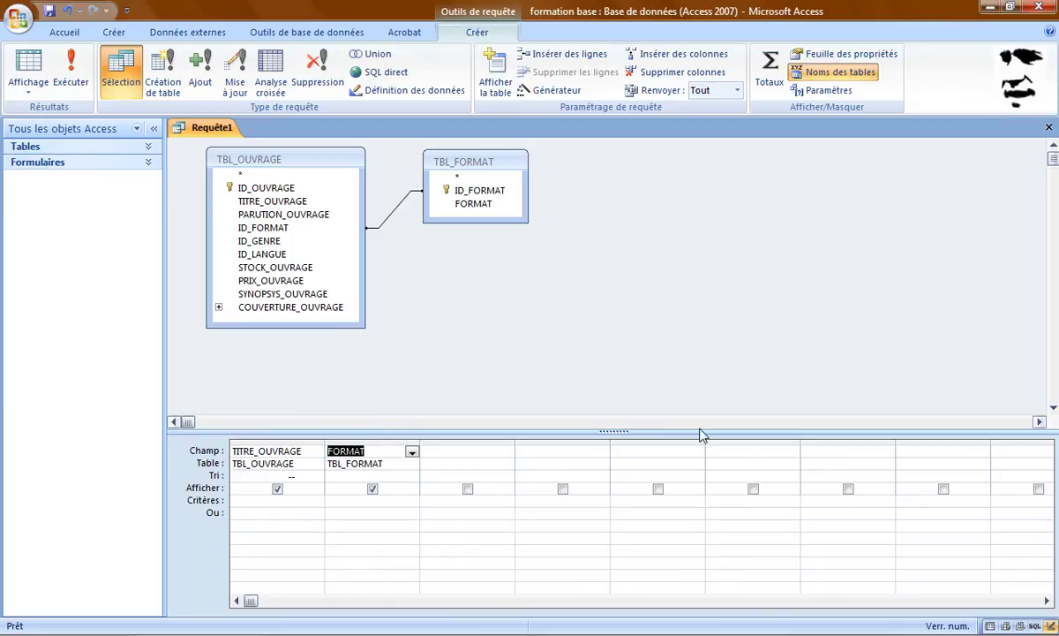
Step: Add the FORMAT field a second time in the third column of the query grid and delete that duplicate
{"action": "left_click", "coordinate": [476, 212]}
{"action": "left_click_drag", "start_coordinate": [477, 212], "coordinate": [460, 459]}
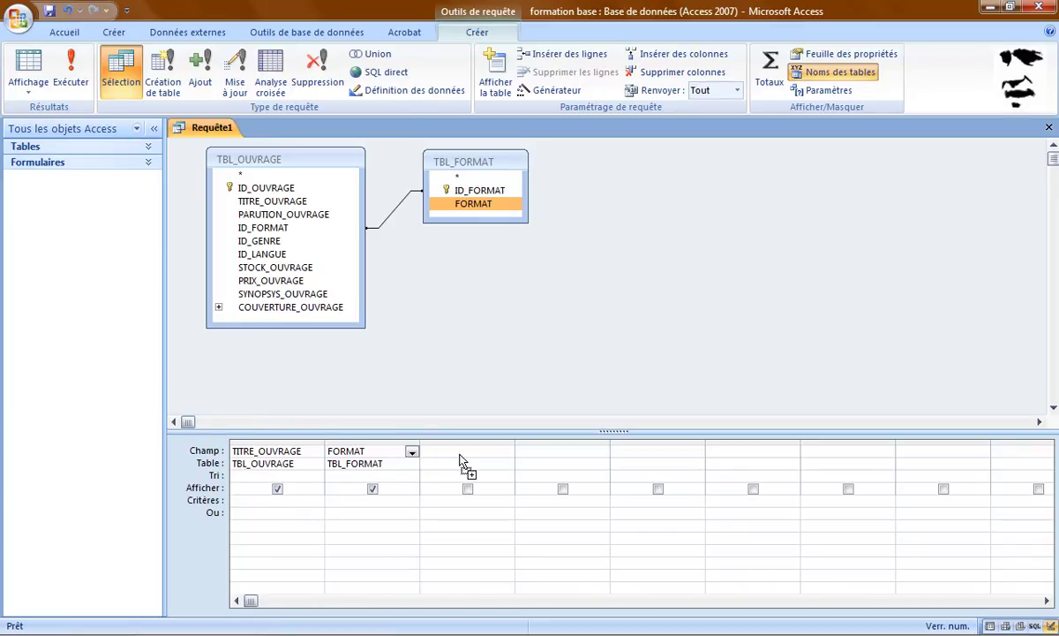
{"action": "left_click_drag", "start_coordinate": [460, 459], "coordinate": [460, 459]}
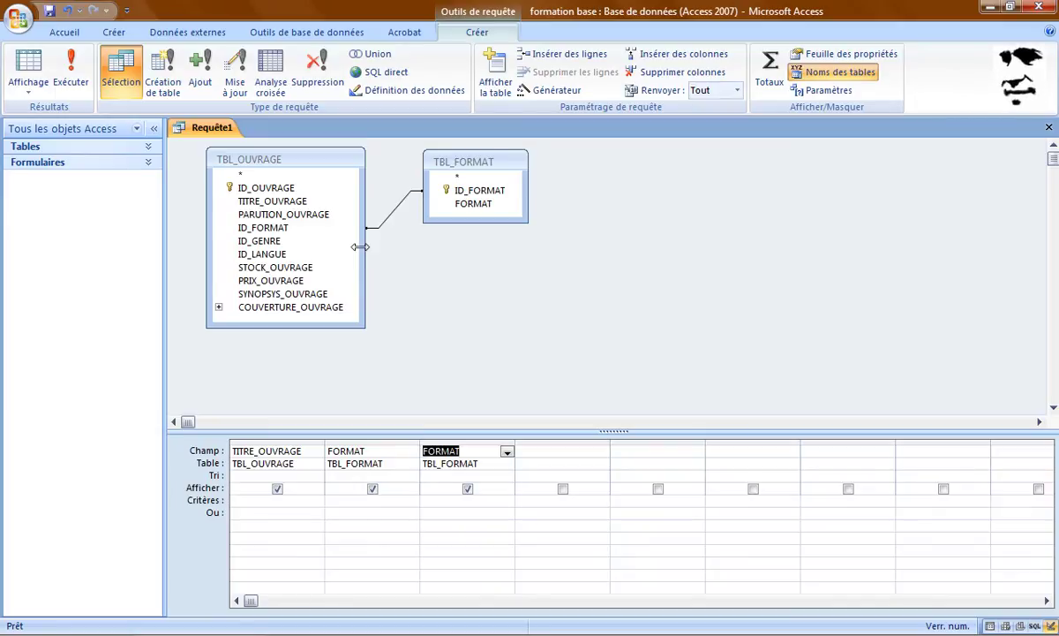
{"action": "key", "text": "Delete"}
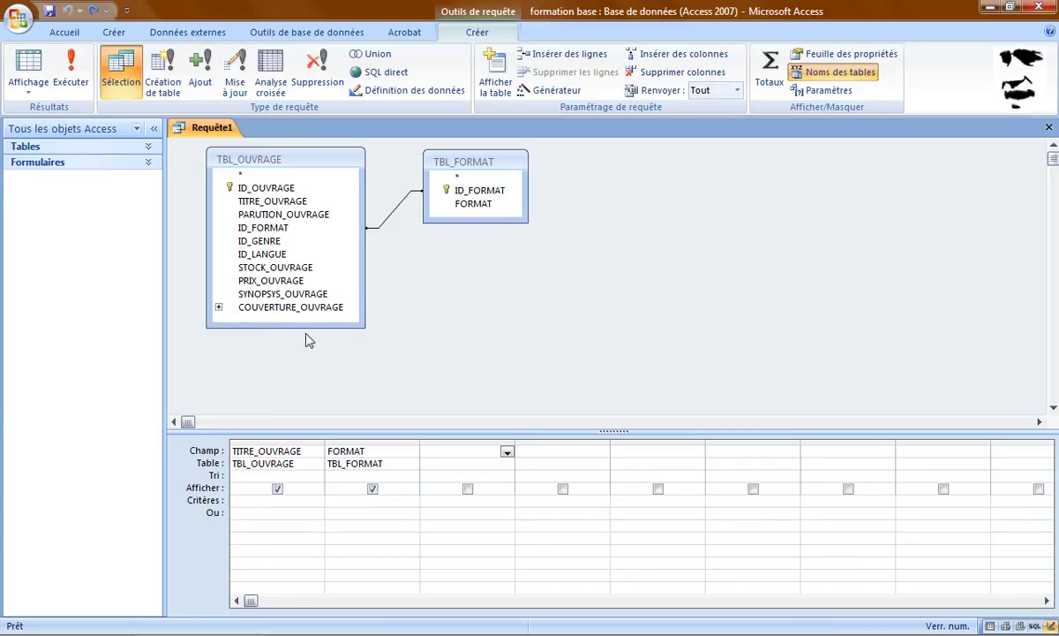
Step: Display the query's results as a datasheet, and cancel saving the query under its default name
{"action": "left_click", "coordinate": [35, 69]}
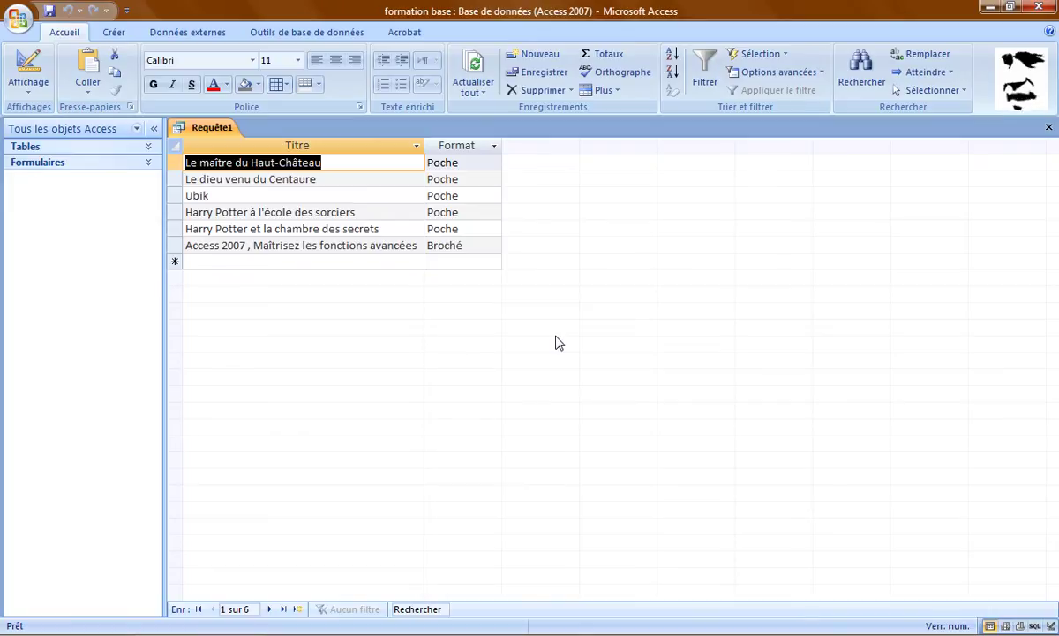
{"action": "left_click", "coordinate": [50, 12]}
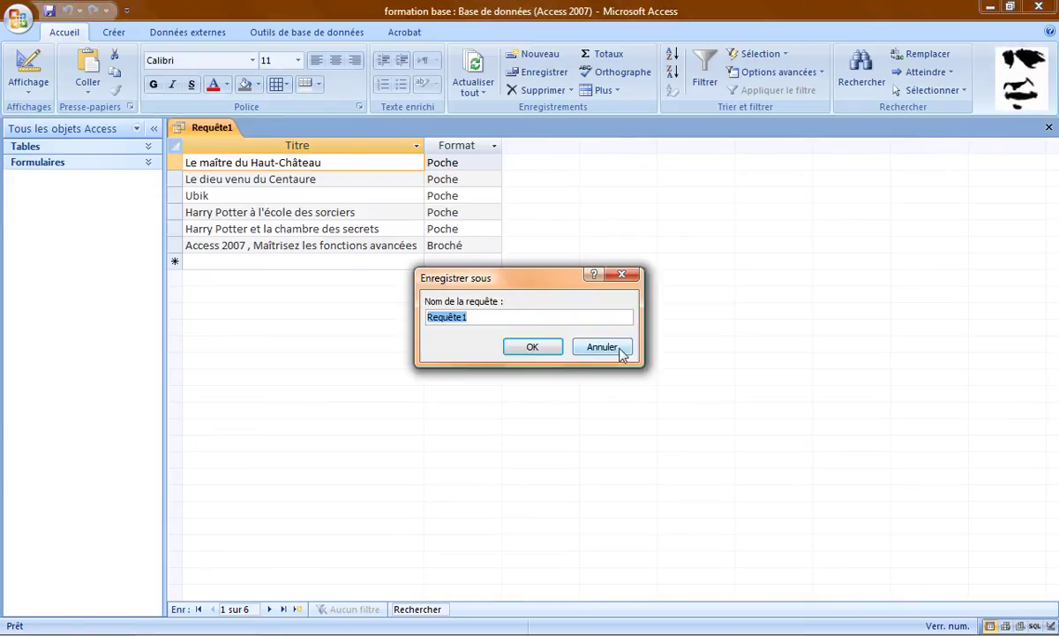
{"action": "left_click", "coordinate": [603, 347]}
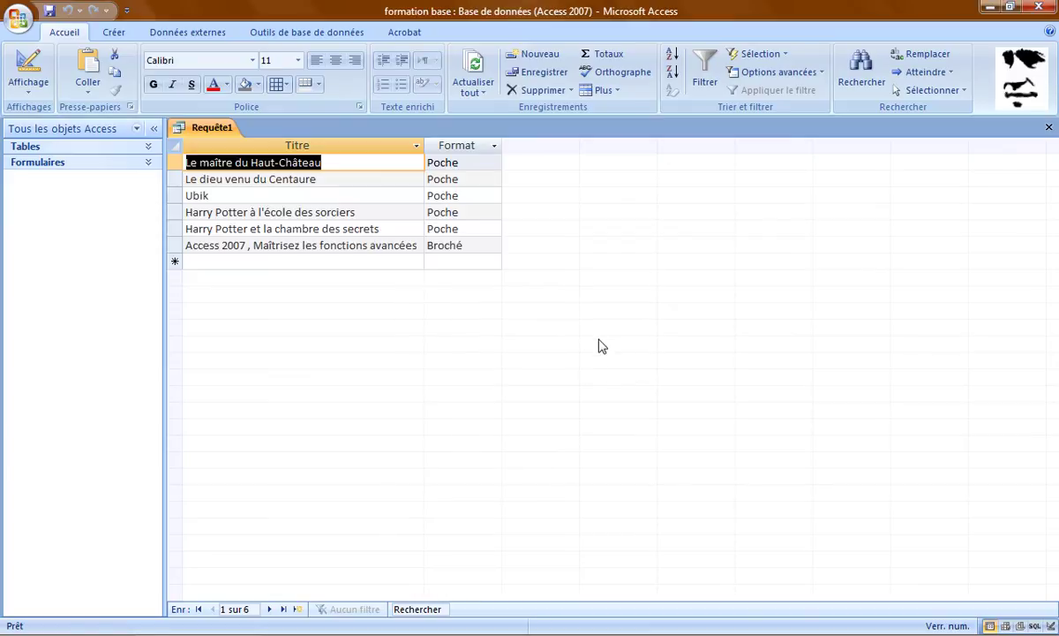
Step: Close the query and save it under the name REQ_LISTE_OUVRAGE_FORMAT
{"action": "left_click", "coordinate": [1050, 128]}
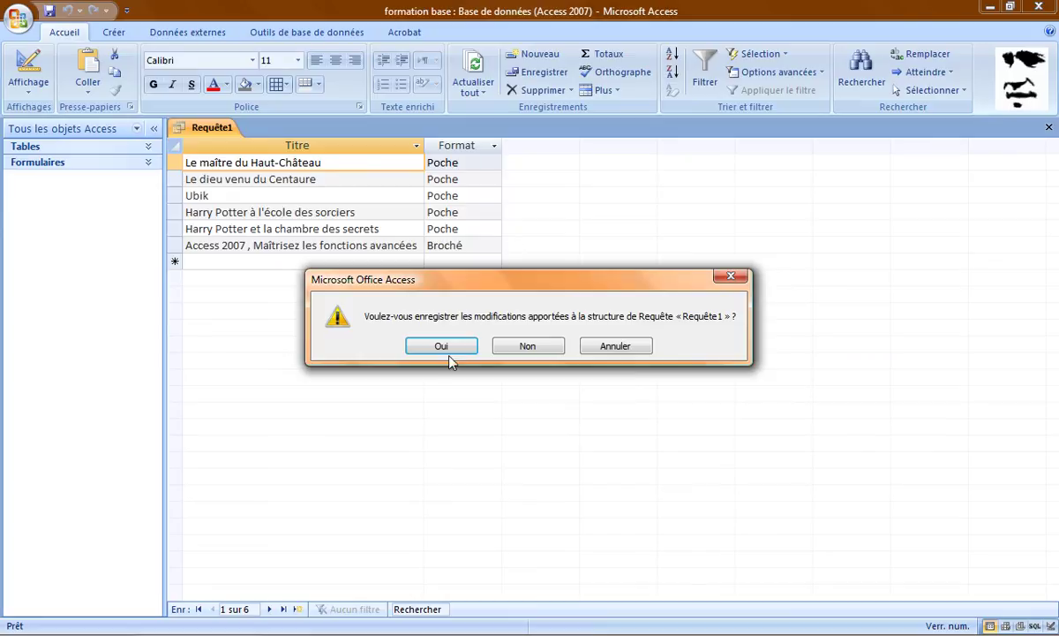
{"action": "left_click", "coordinate": [442, 346]}
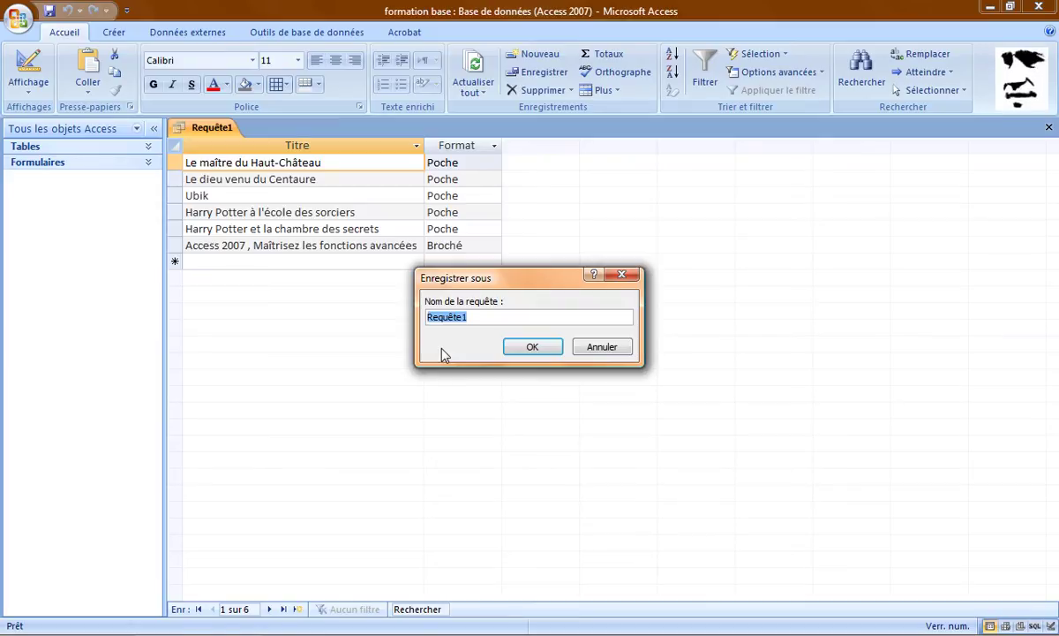
{"action": "type", "text": "REQ"}
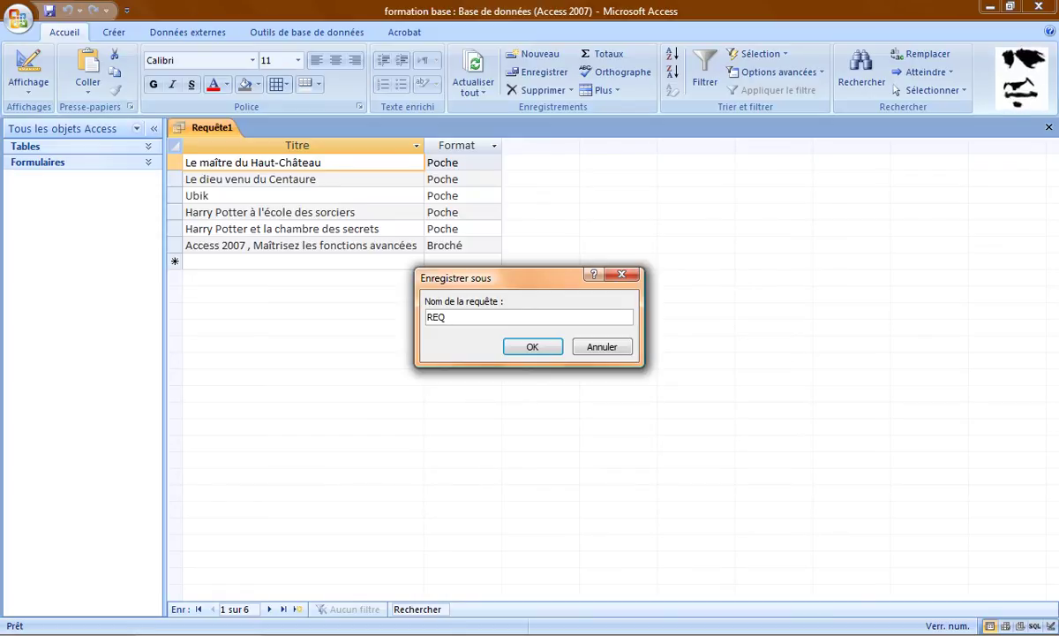
{"action": "type", "text": "_"}
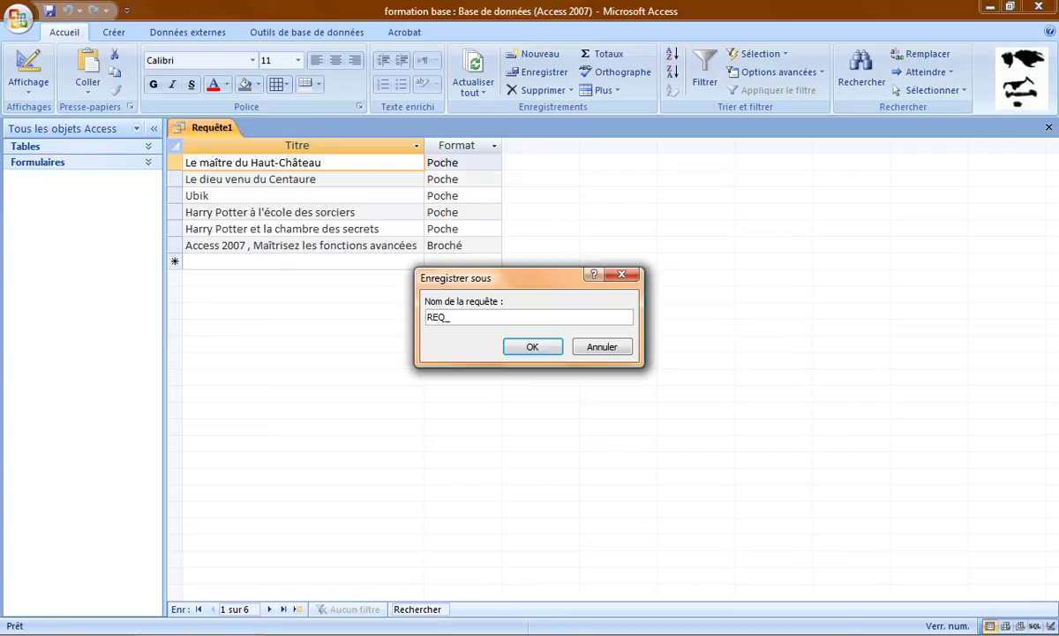
{"action": "type", "text": "L"}
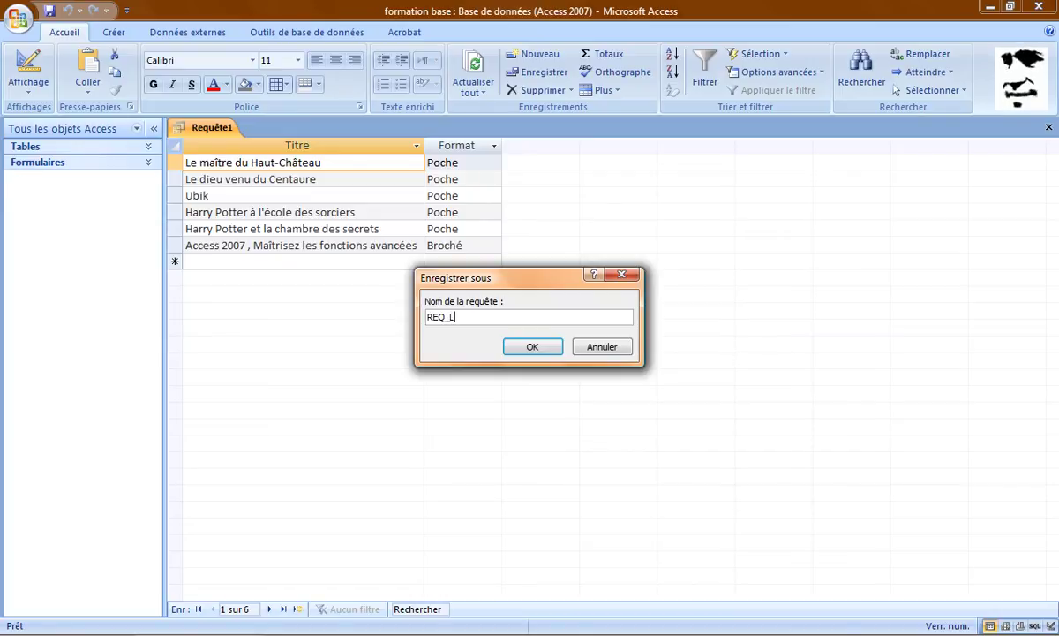
{"action": "type", "text": "ISTE"}
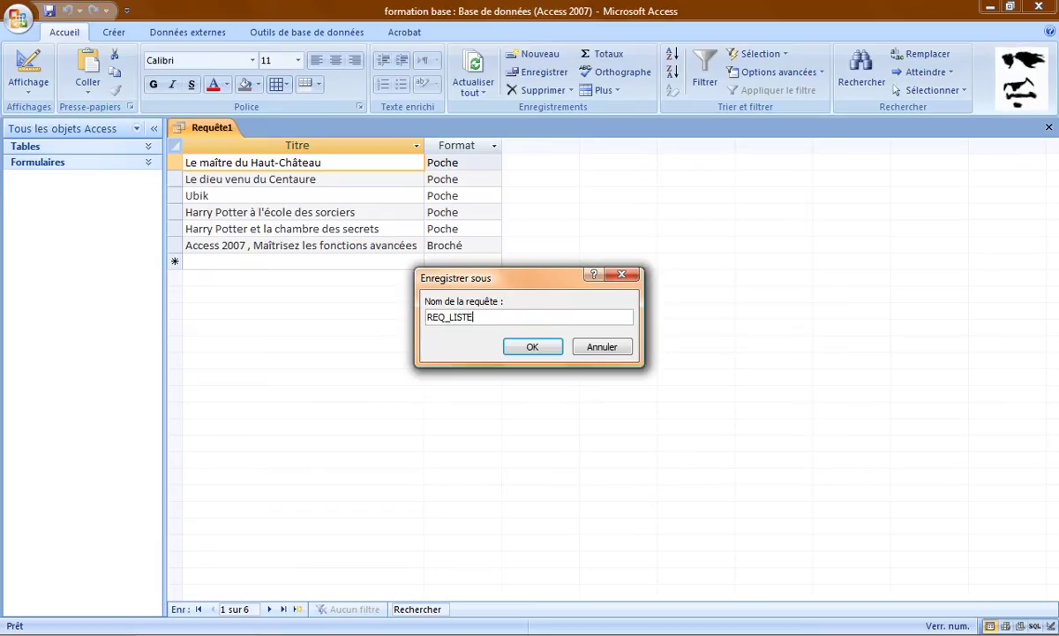
{"action": "type", "text": "_"}
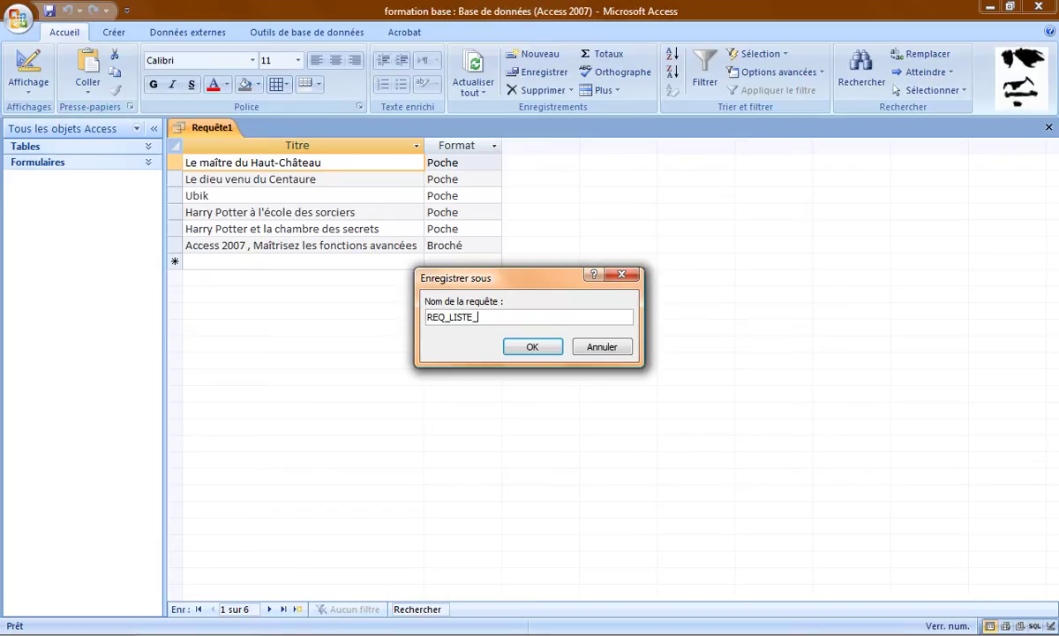
{"action": "type", "text": "OUV"}
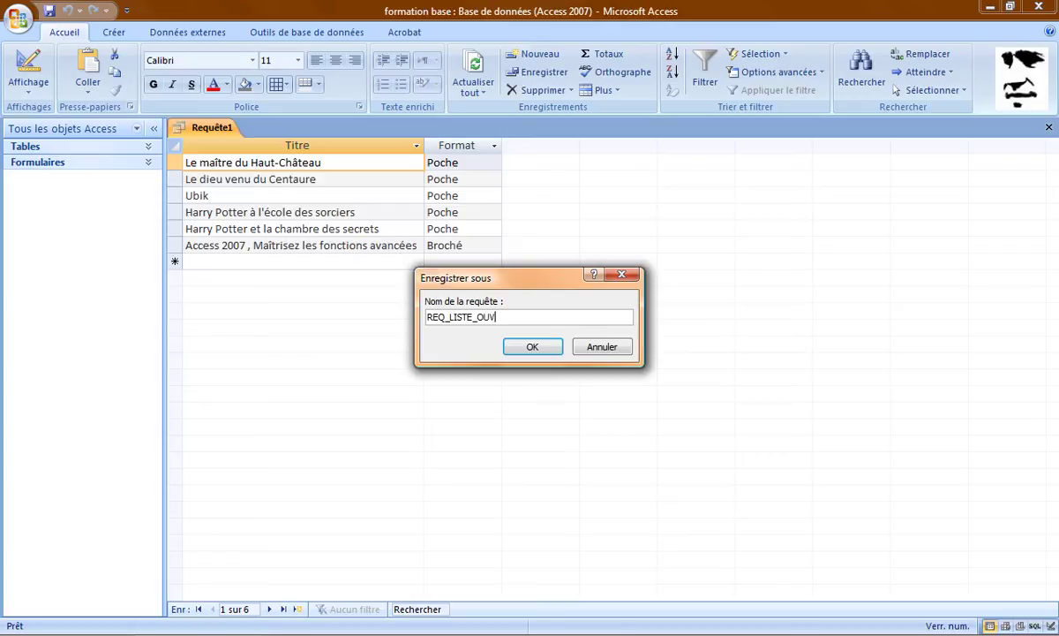
{"action": "type", "text": "RAGE"}
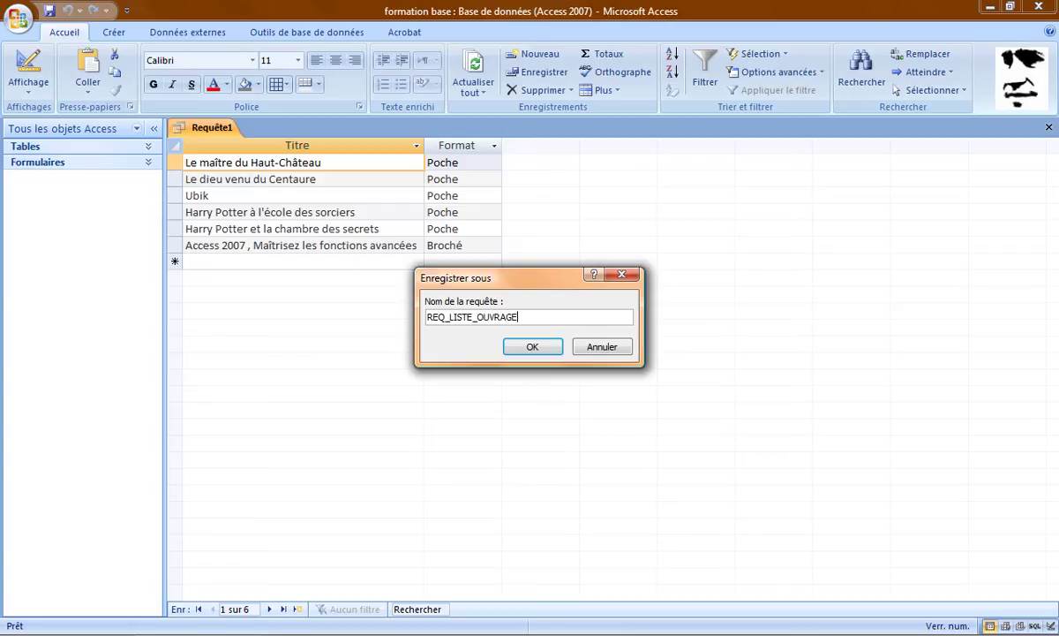
{"action": "type", "text": "_"}
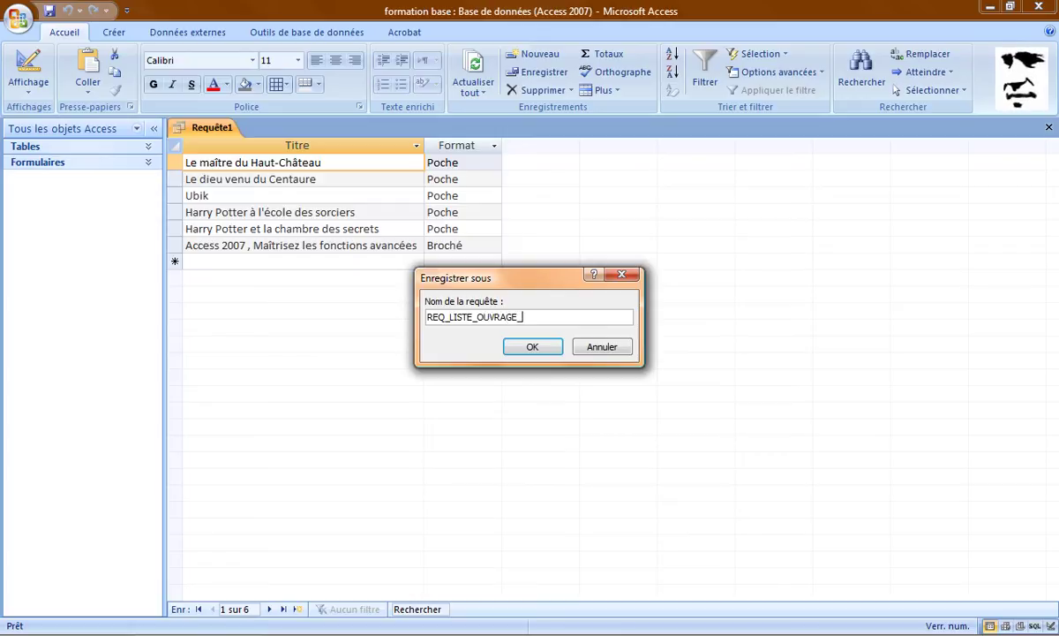
{"action": "type", "text": "FORMAT"}
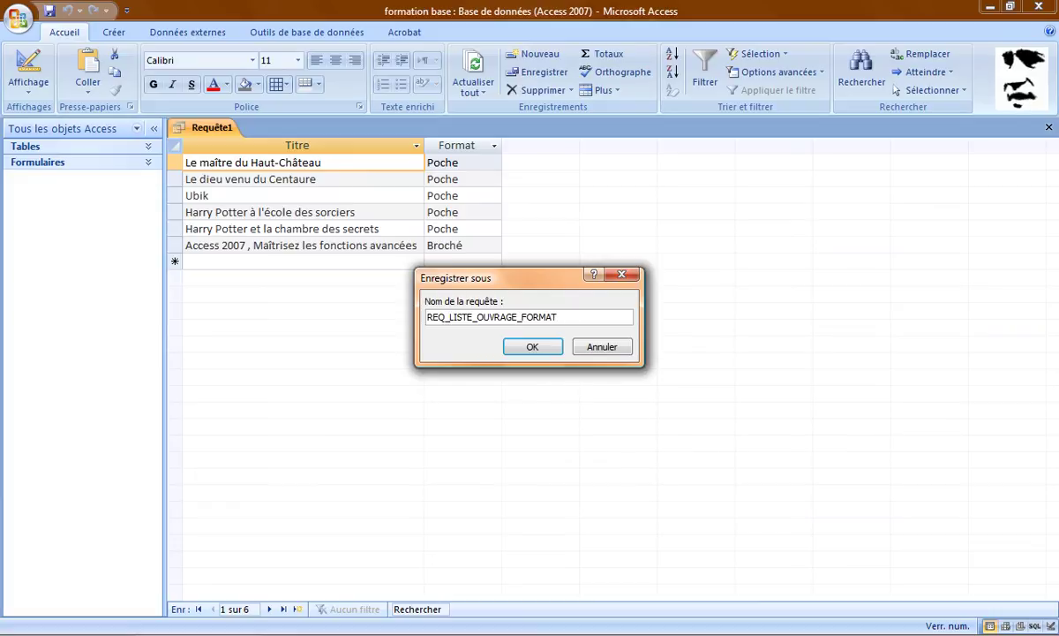
{"action": "left_click", "coordinate": [523, 350]}
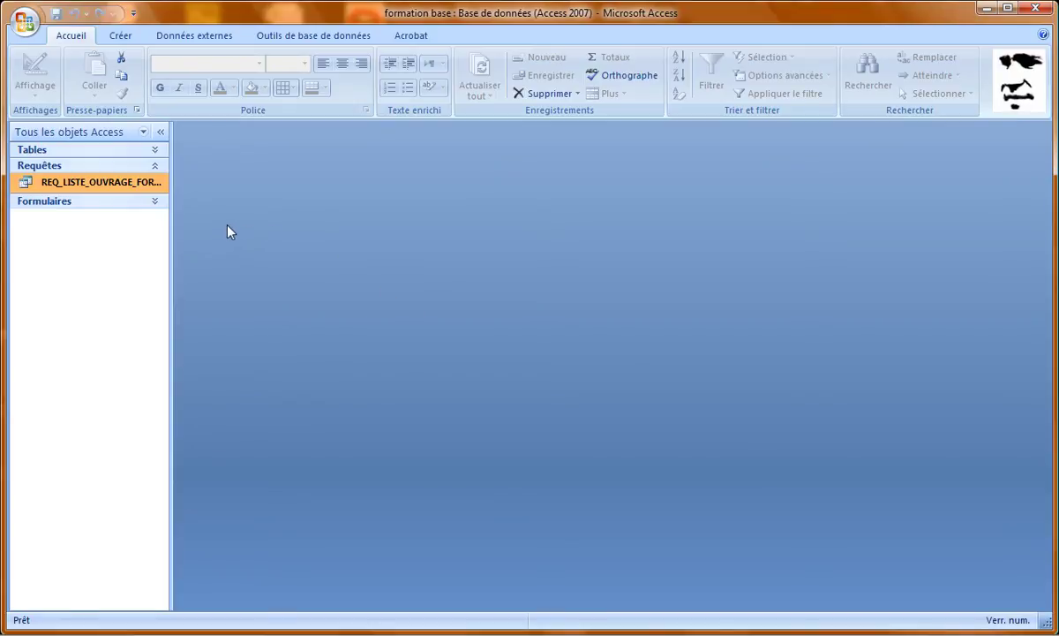
Step: Reopen REQ_LISTE_OUVRAGE_FORMAT in design view and sort the TITRE_OUVRAGE field in ascending order (Croissant)
{"action": "double_click", "coordinate": [134, 183]}
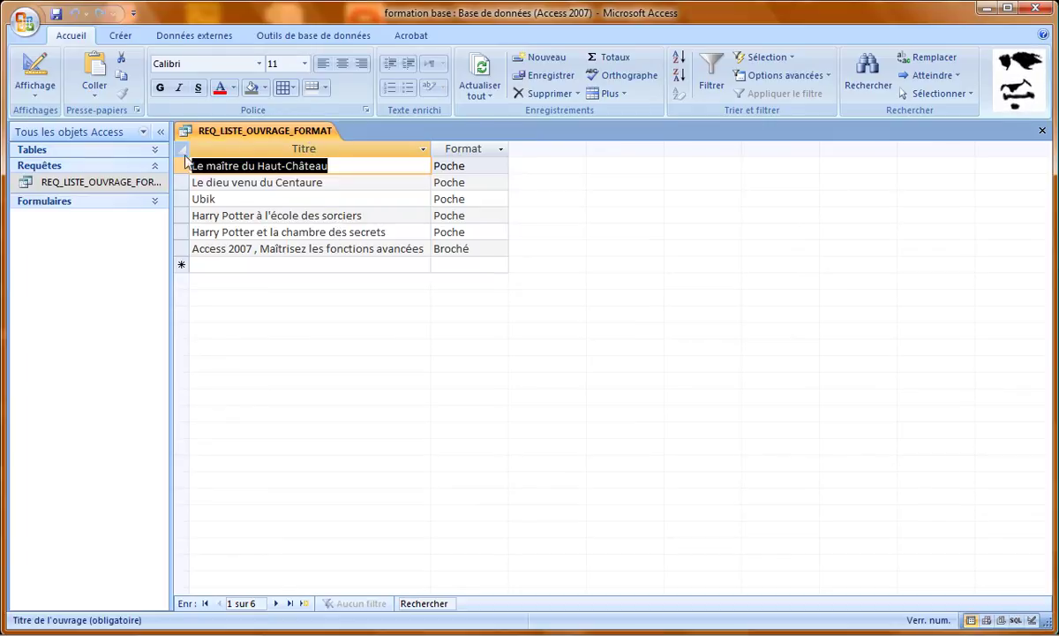
{"action": "left_click", "coordinate": [39, 85]}
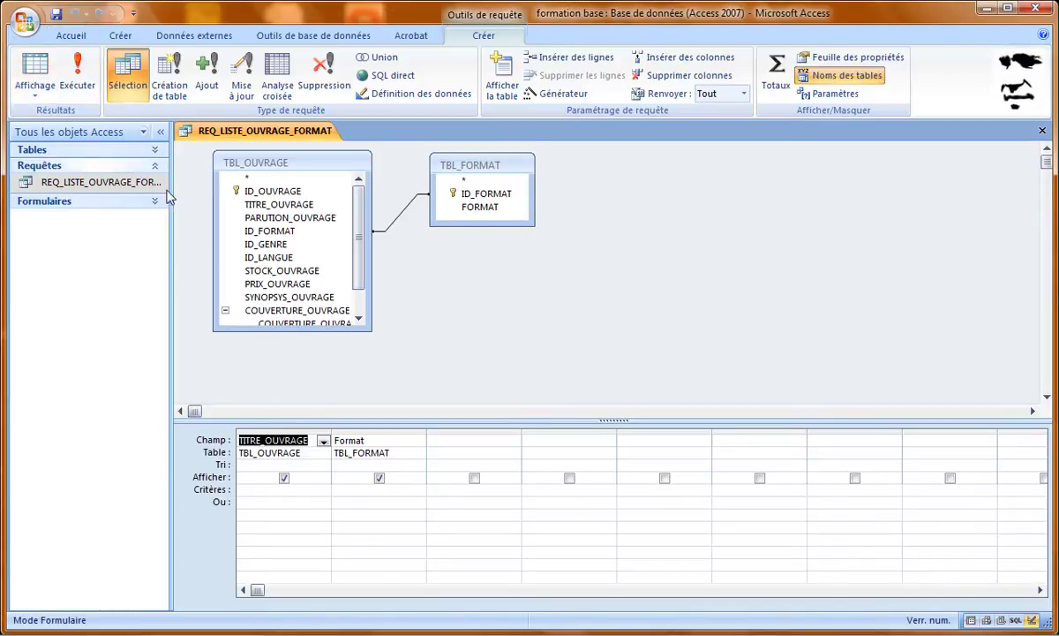
{"action": "left_click", "coordinate": [248, 464]}
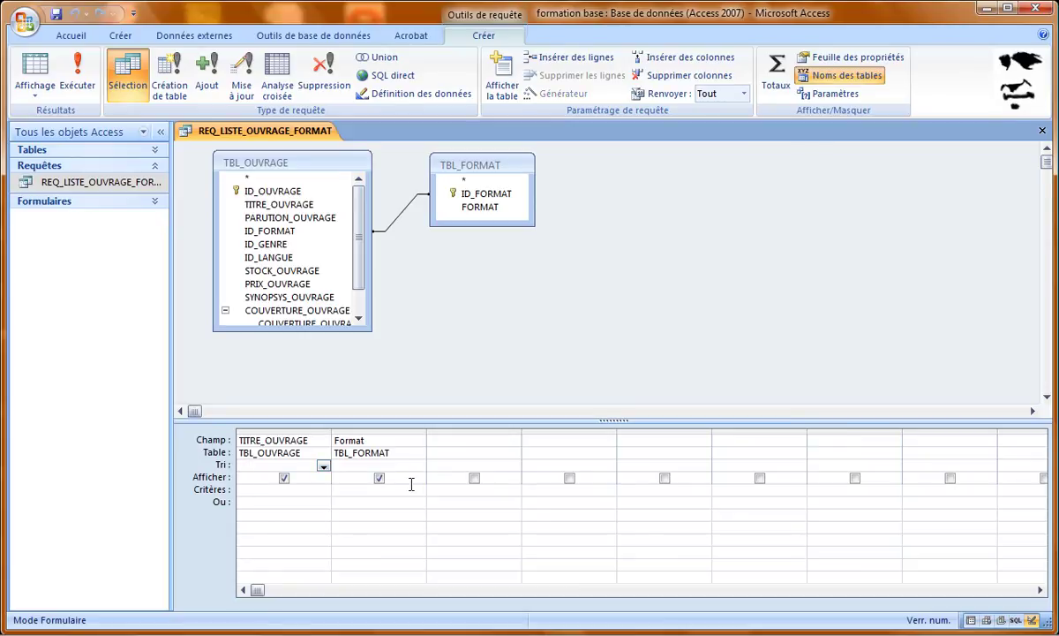
{"action": "left_click", "coordinate": [354, 464]}
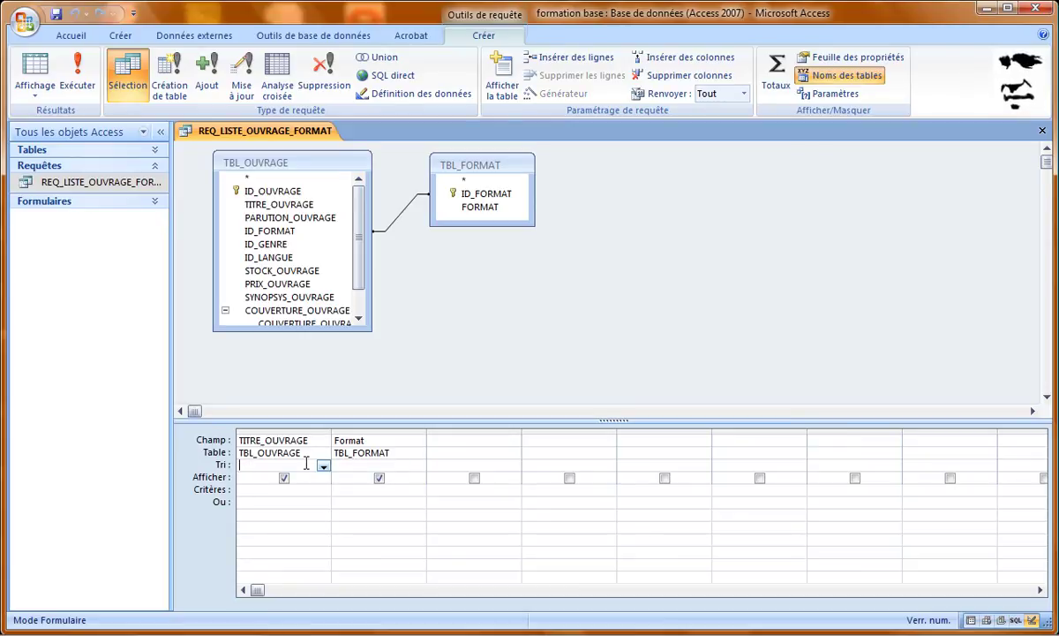
{"action": "left_click", "coordinate": [311, 465]}
{"action": "left_click", "coordinate": [324, 466]}
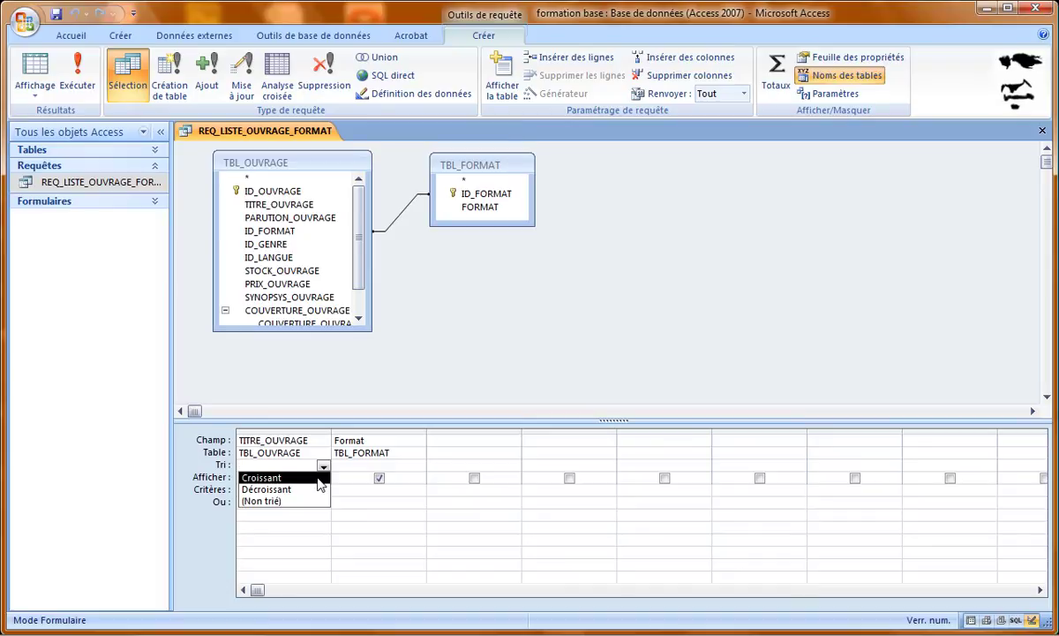
{"action": "left_click", "coordinate": [318, 478]}
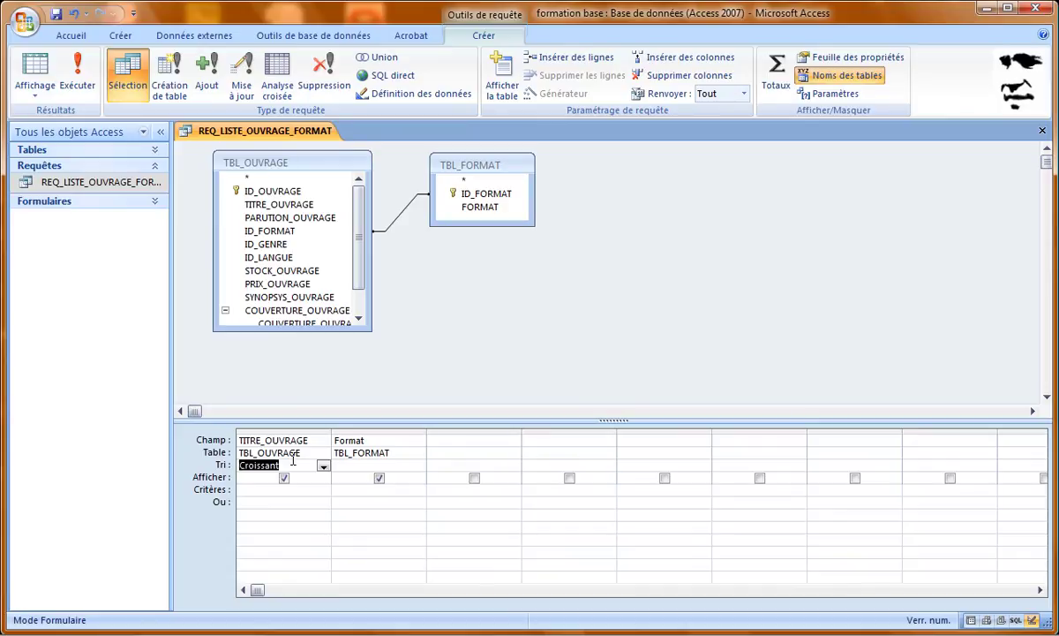
Step: Display the results of REQ_LISTE_OUVRAGE_FORMAT as a datasheet and close the query
{"action": "left_click", "coordinate": [362, 467]}
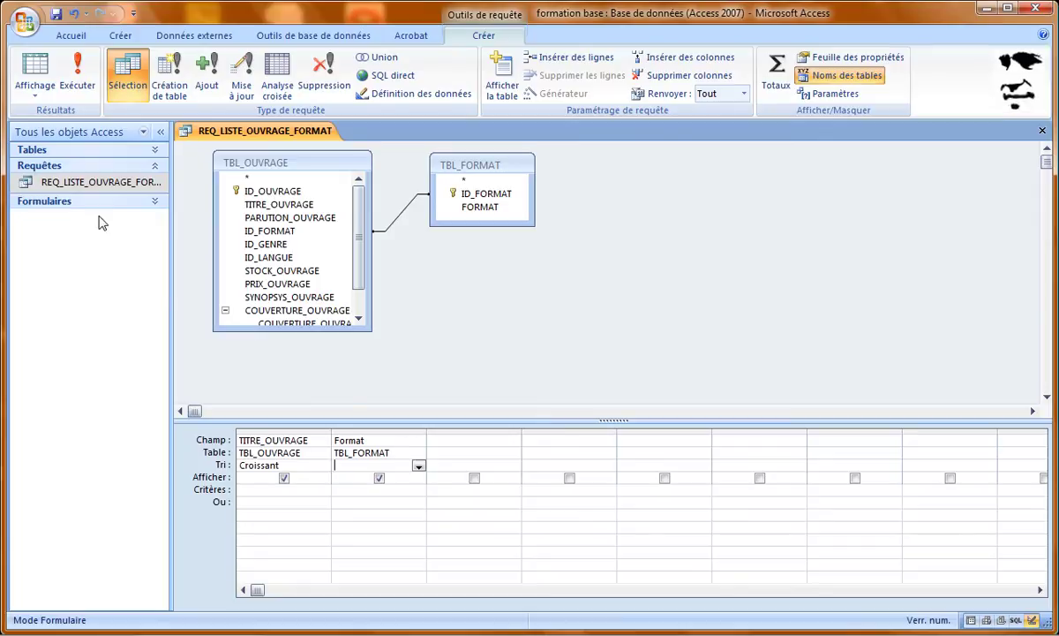
{"action": "left_click", "coordinate": [40, 76]}
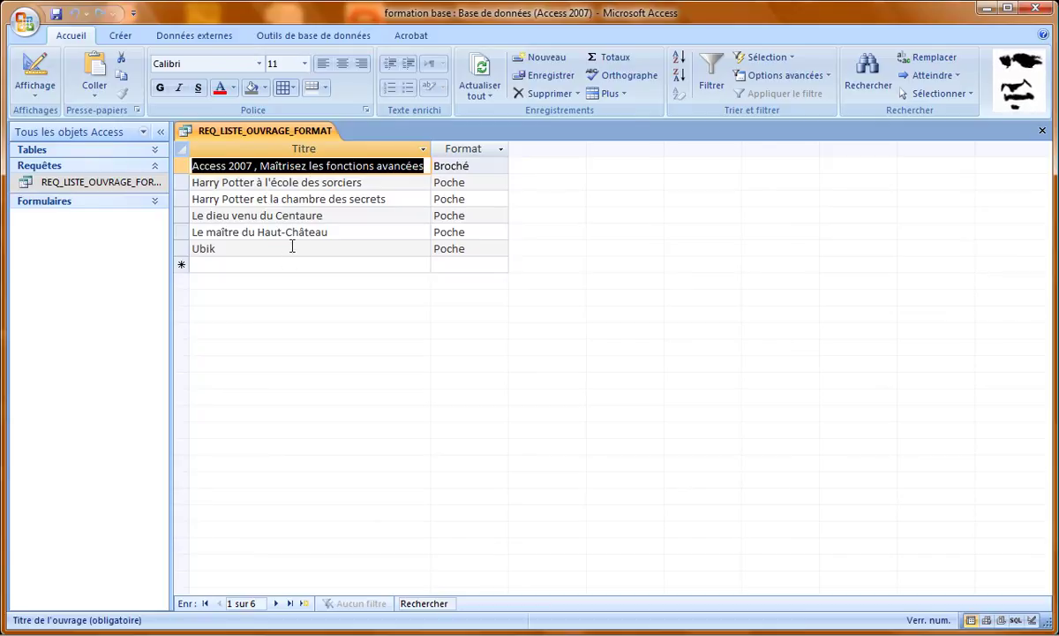
{"action": "key", "text": "ctrl+w"}
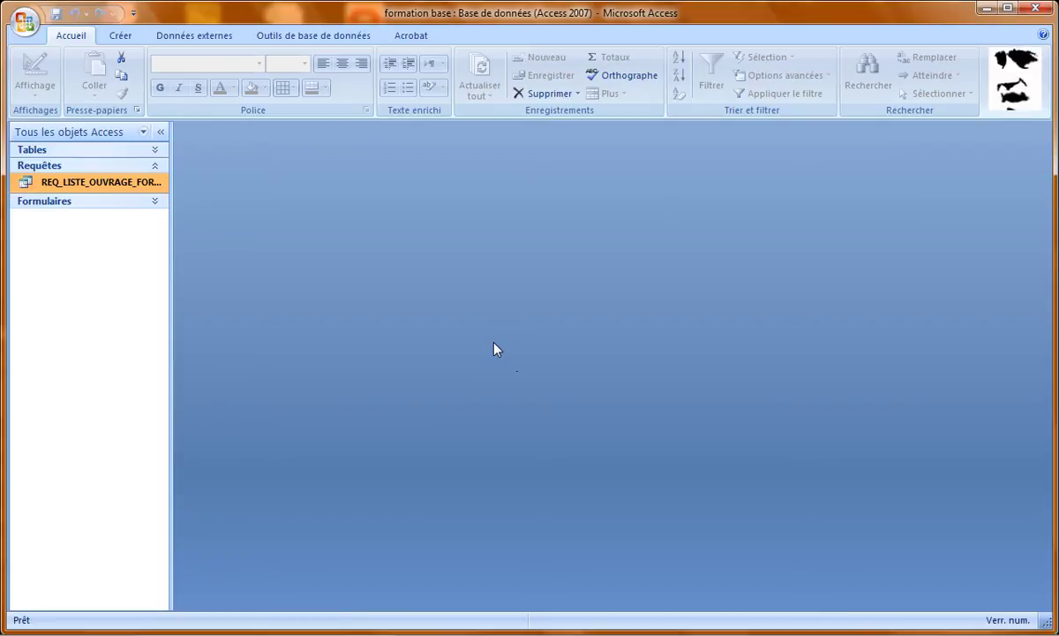
Step: Create a new query in design view with the TBL_OUVRAGE table and enlarge its field list to show all fields
{"action": "left_click", "coordinate": [121, 37]}
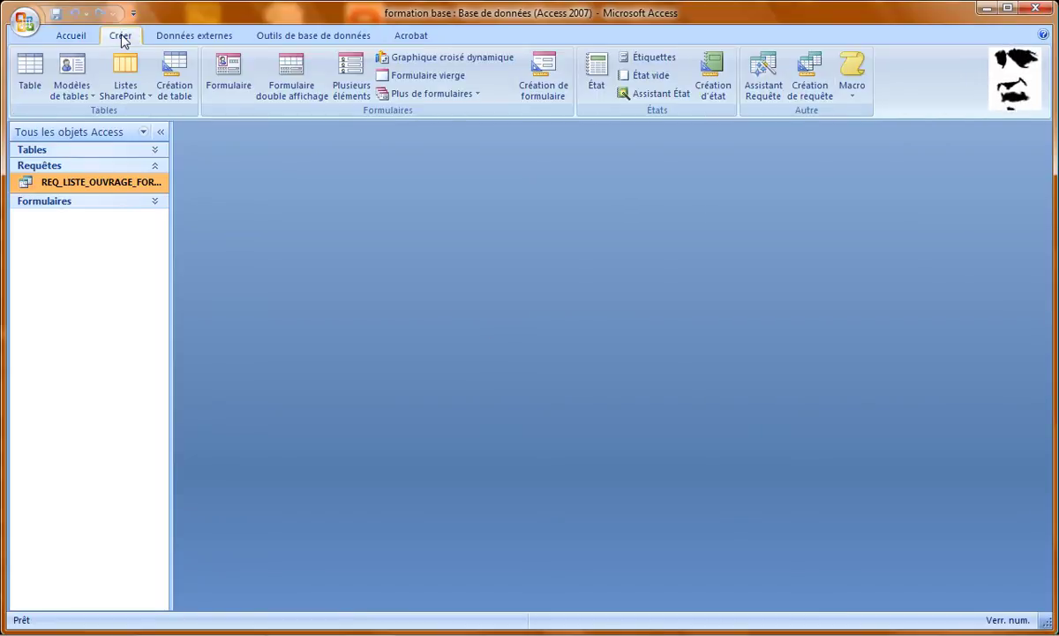
{"action": "left_click", "coordinate": [810, 85]}
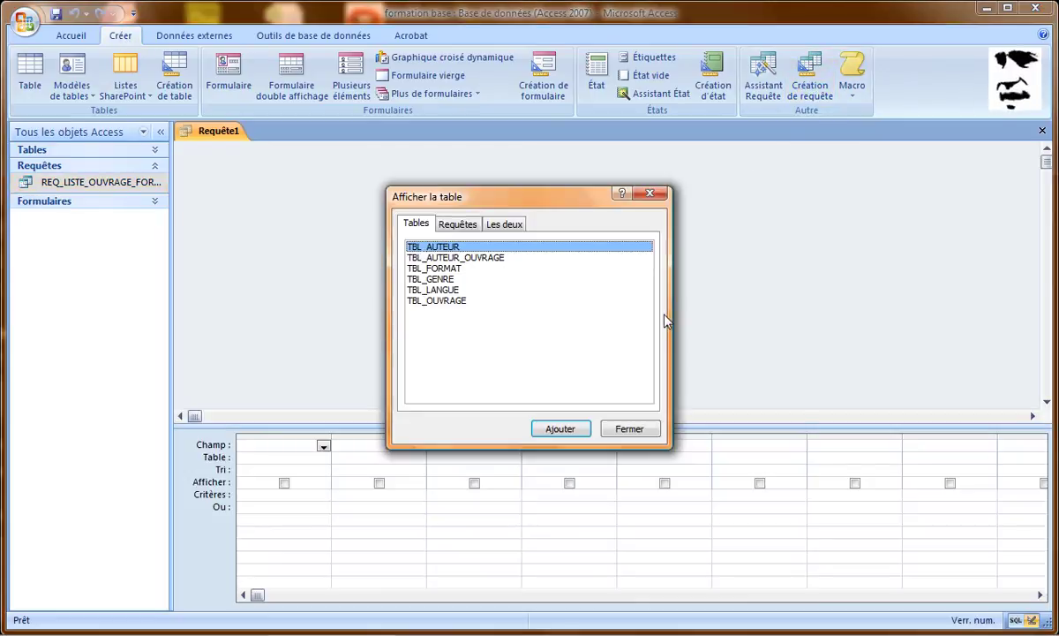
{"action": "double_click", "coordinate": [466, 301]}
{"action": "left_click", "coordinate": [629, 430]}
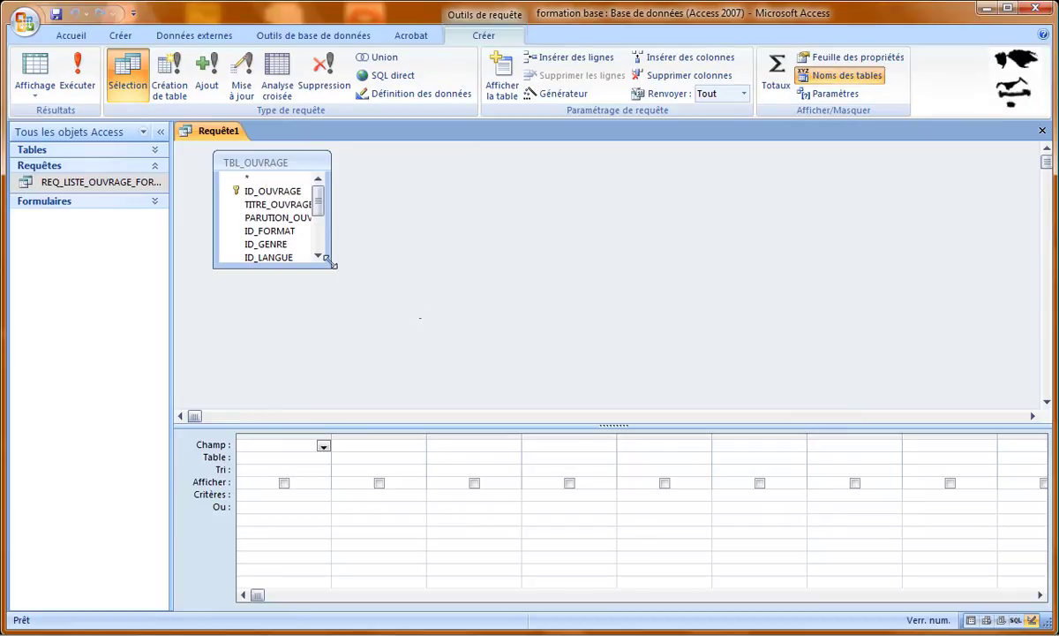
{"action": "left_click_drag", "start_coordinate": [333, 268], "coordinate": [441, 392]}
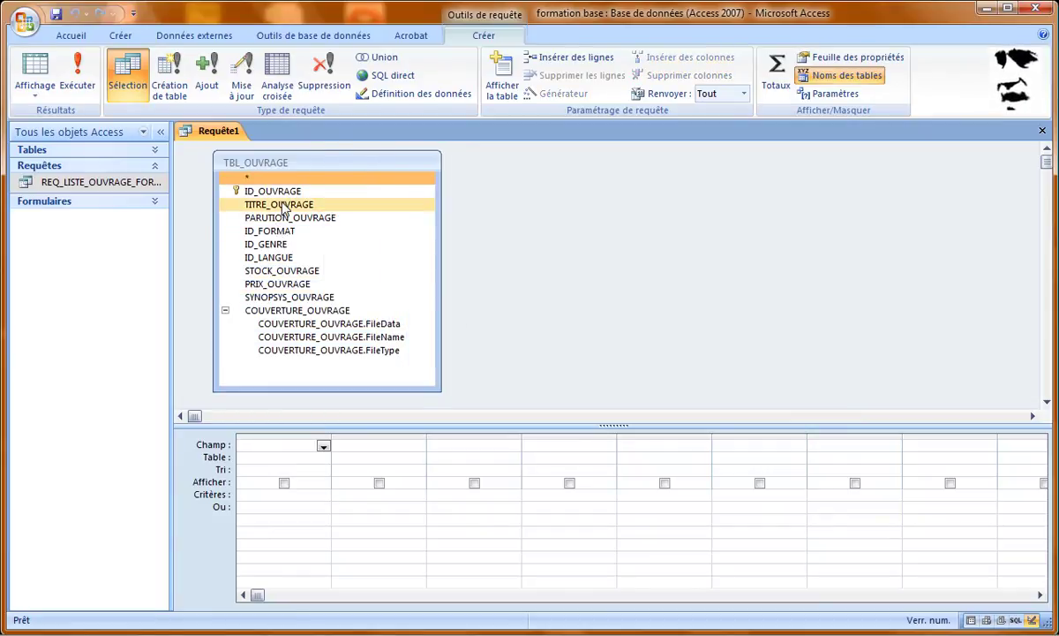
Step: Add the fields TITRE_OUVRAGE and PARUTION_OUVRAGE to the query grid and display the results as a datasheet
{"action": "double_click", "coordinate": [282, 205]}
{"action": "double_click", "coordinate": [280, 218]}
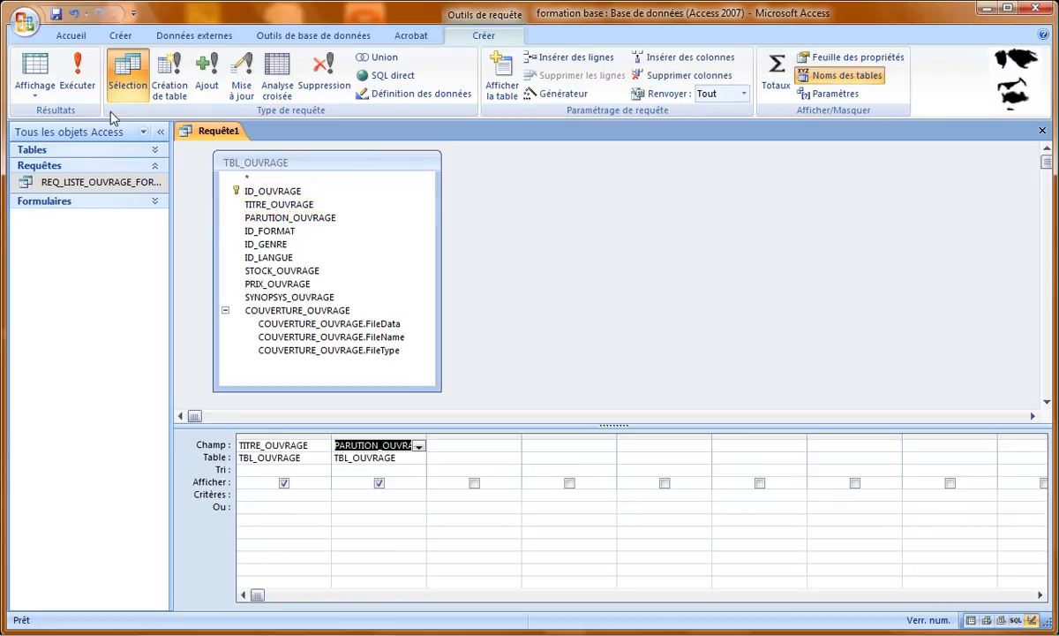
{"action": "left_click", "coordinate": [35, 64]}
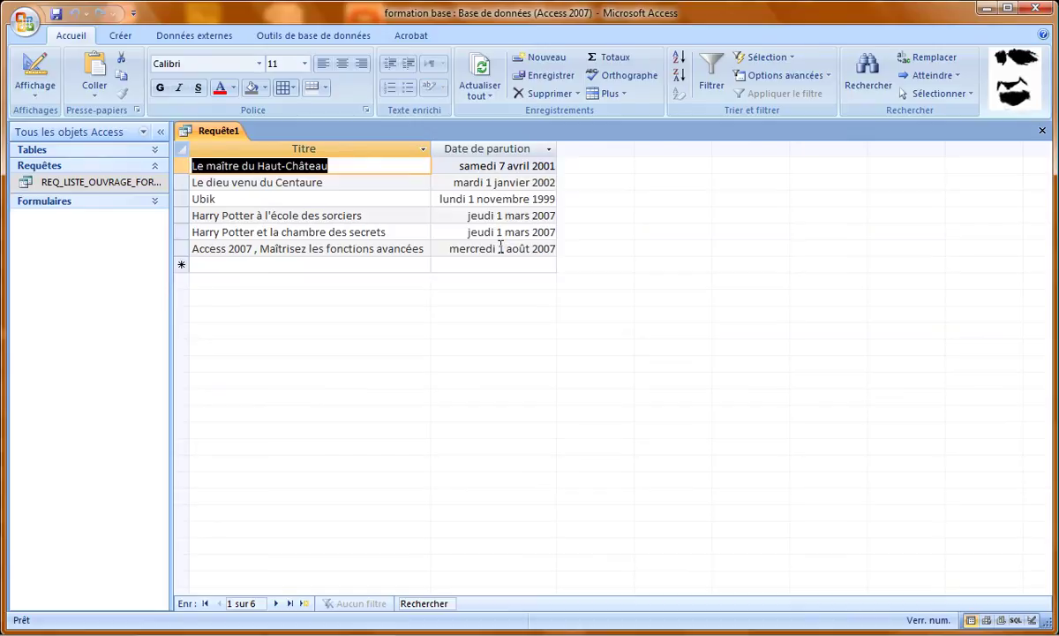
Step: Sort the query by PARUTION_OUVRAGE in ascending order (Croissant) and display the results as a datasheet
{"action": "left_click", "coordinate": [34, 81]}
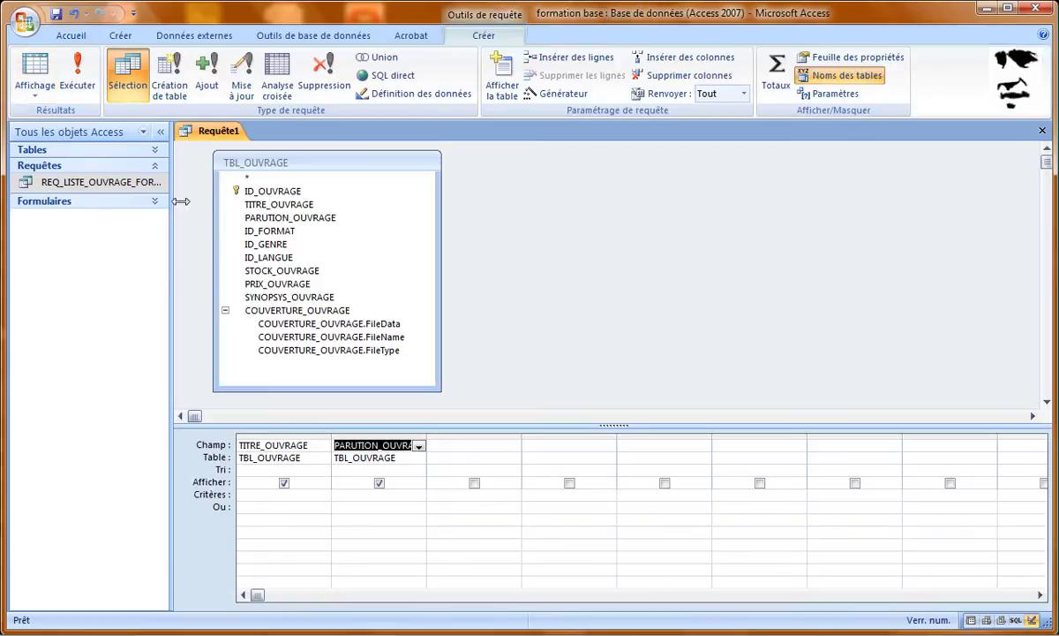
{"action": "left_click", "coordinate": [402, 469]}
{"action": "left_click", "coordinate": [419, 471]}
{"action": "left_click", "coordinate": [388, 476]}
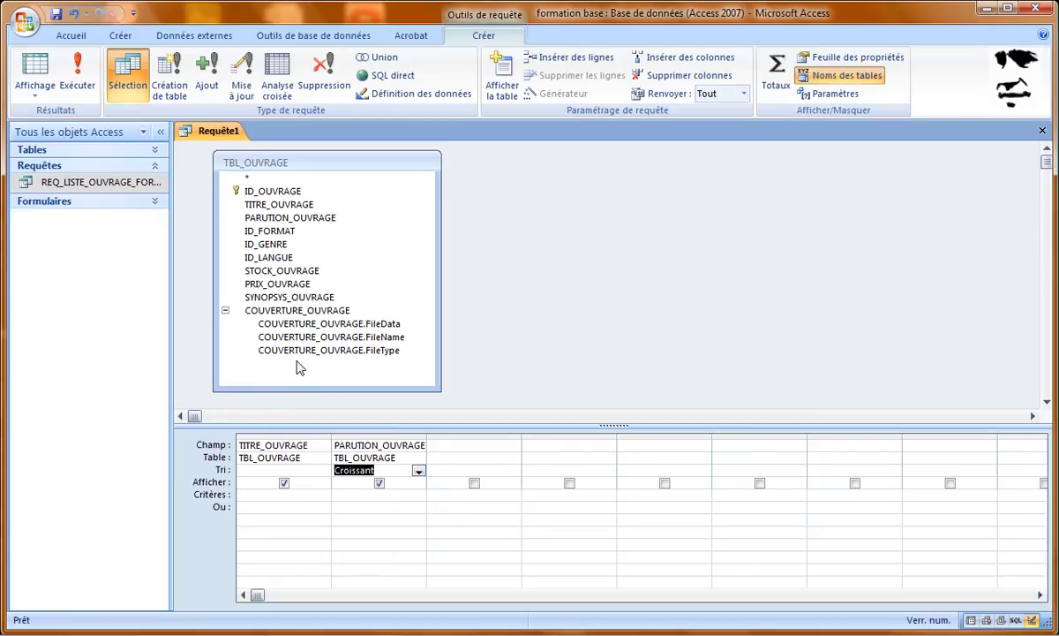
{"action": "left_click", "coordinate": [22, 75]}
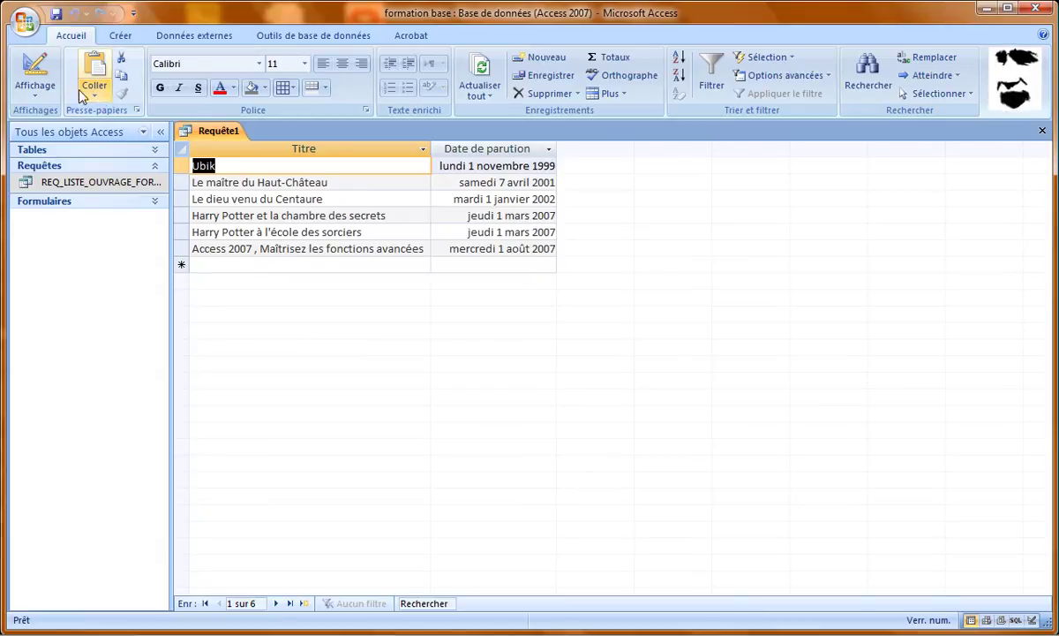
Step: Hide the PARUTION_OUVRAGE field from the query's output while keeping its sort, and display the results
{"action": "left_click", "coordinate": [35, 66]}
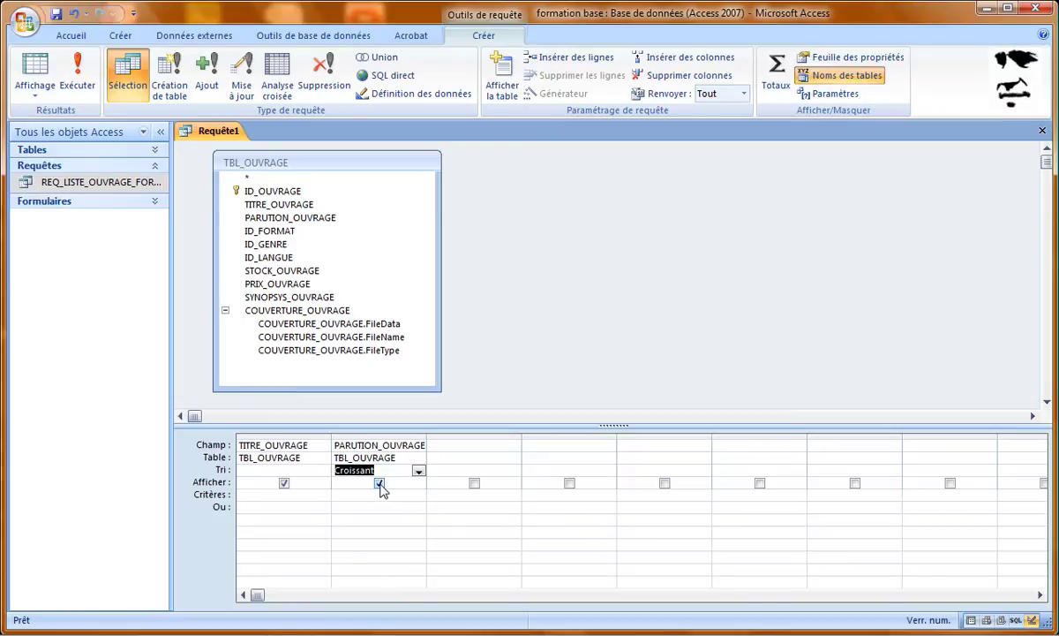
{"action": "left_click", "coordinate": [380, 483]}
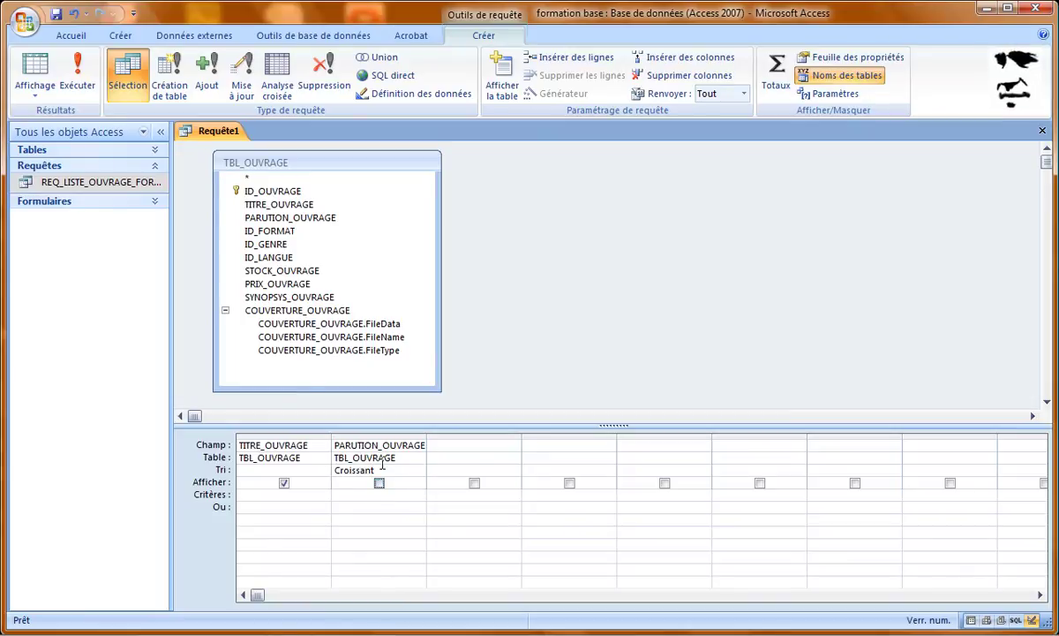
{"action": "left_click", "coordinate": [25, 74]}
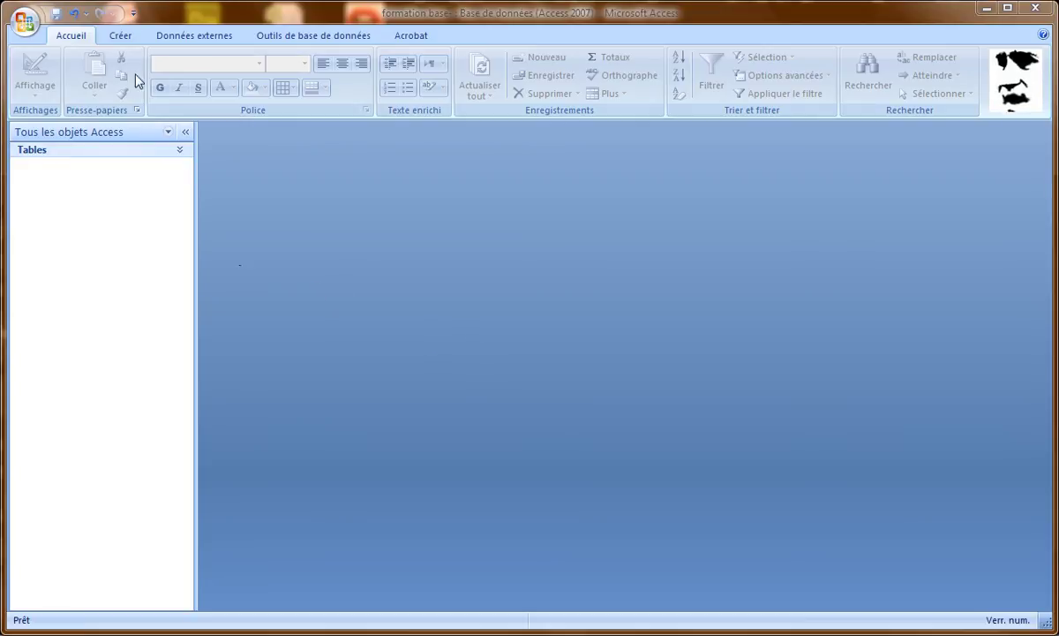
Step: Create a new query in design view with the TBL_OUVRAGE and TBL_GENRE tables
{"action": "left_click", "coordinate": [121, 37]}
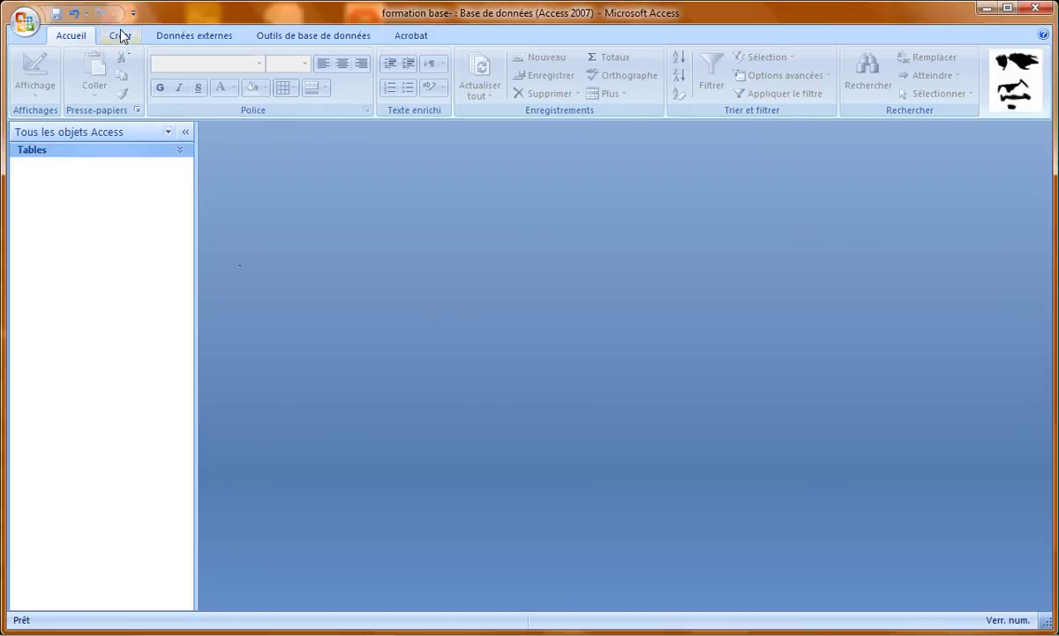
{"action": "left_click", "coordinate": [121, 35]}
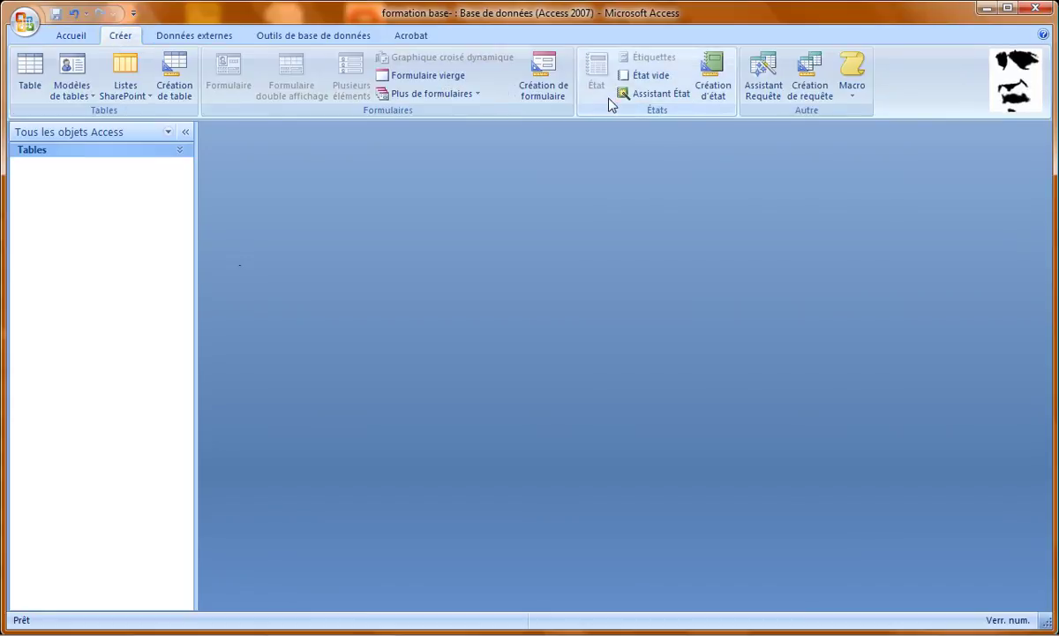
{"action": "left_click", "coordinate": [810, 79]}
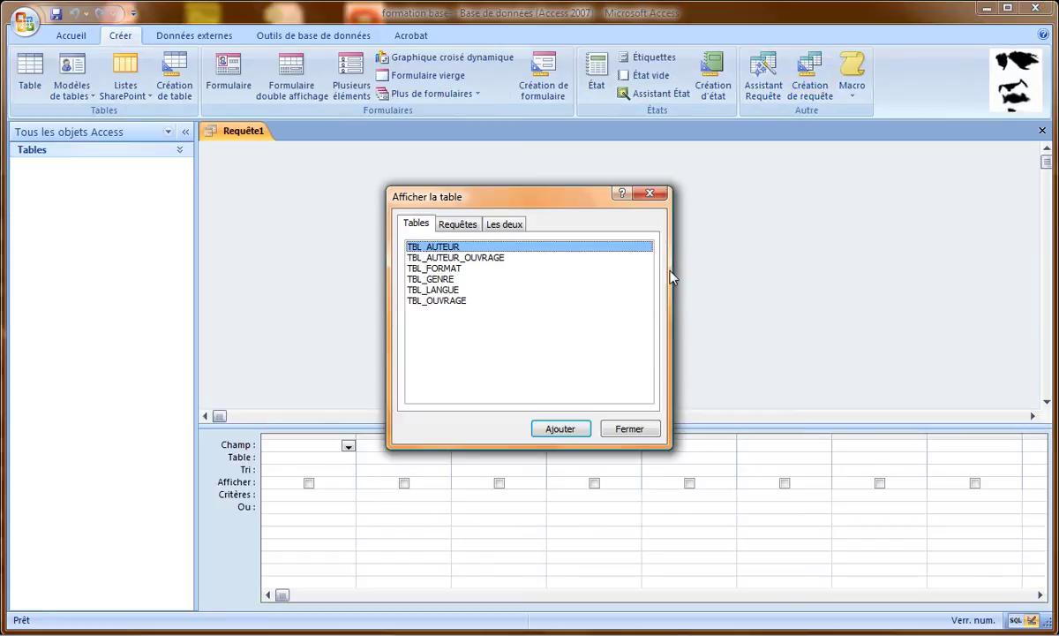
{"action": "double_click", "coordinate": [437, 300]}
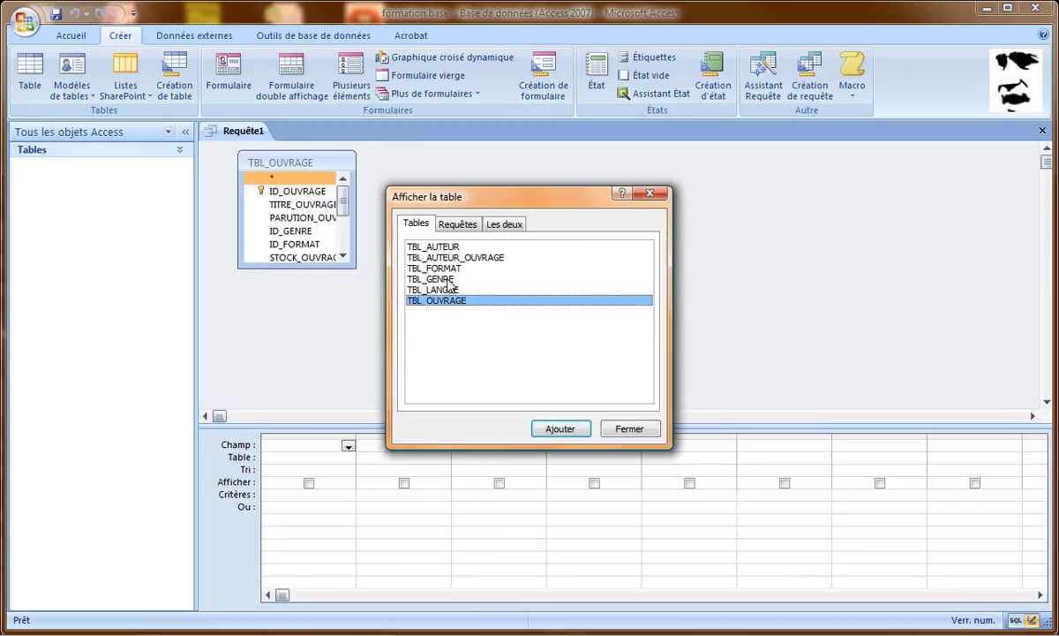
{"action": "double_click", "coordinate": [428, 278]}
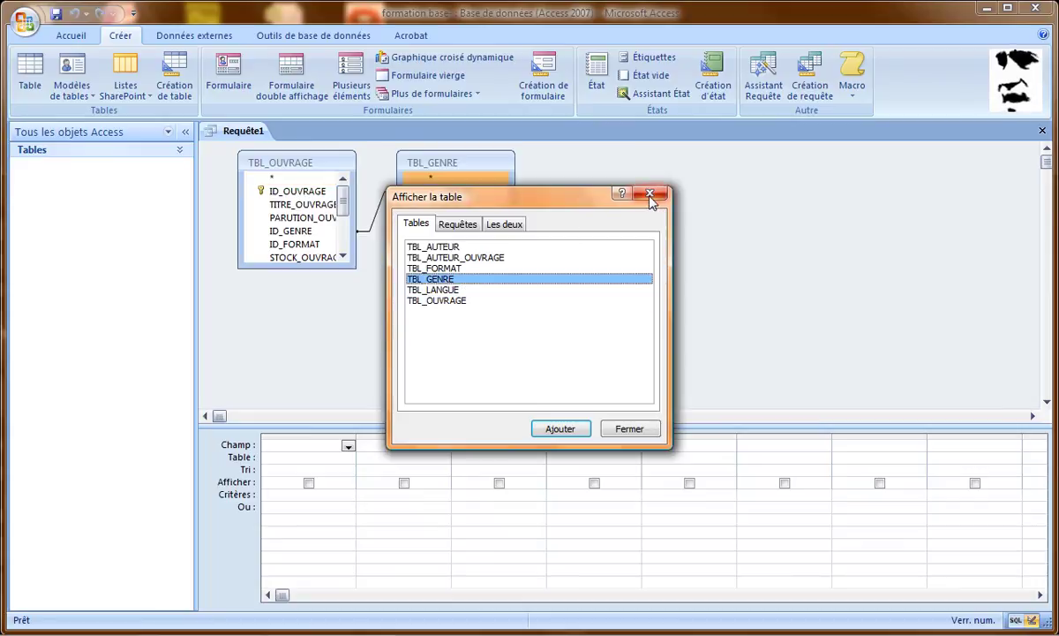
{"action": "left_click", "coordinate": [633, 428]}
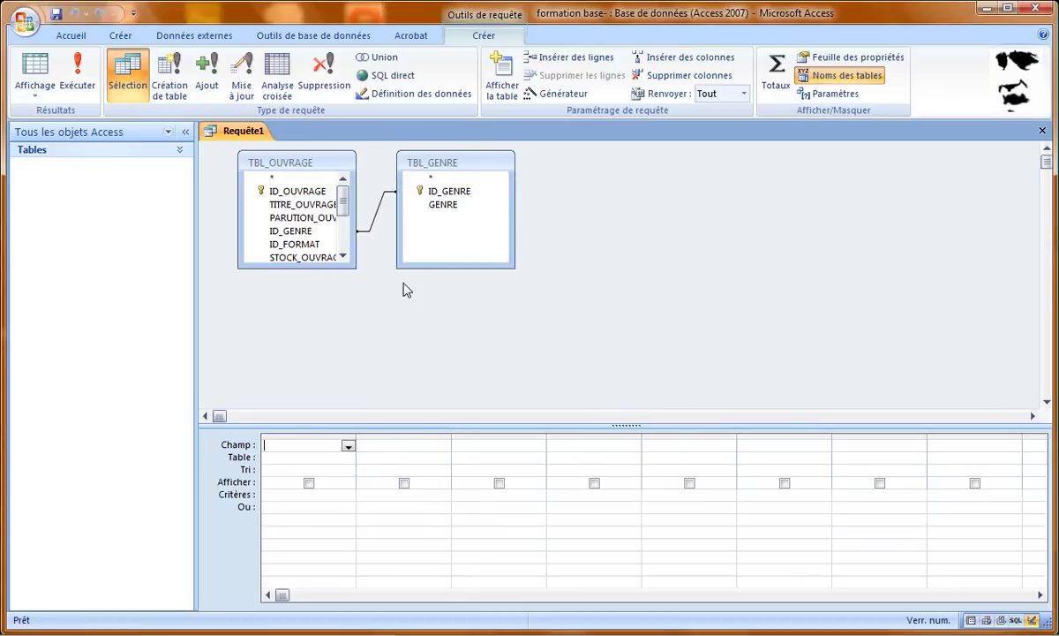
Step: Enlarge the TBL_OUVRAGE field list to show all fields, and move TBL_GENRE clear of it and shorten it
{"action": "left_click_drag", "start_coordinate": [355, 266], "coordinate": [395, 329]}
{"action": "left_click", "coordinate": [255, 317]}
{"action": "left_click", "coordinate": [250, 312]}
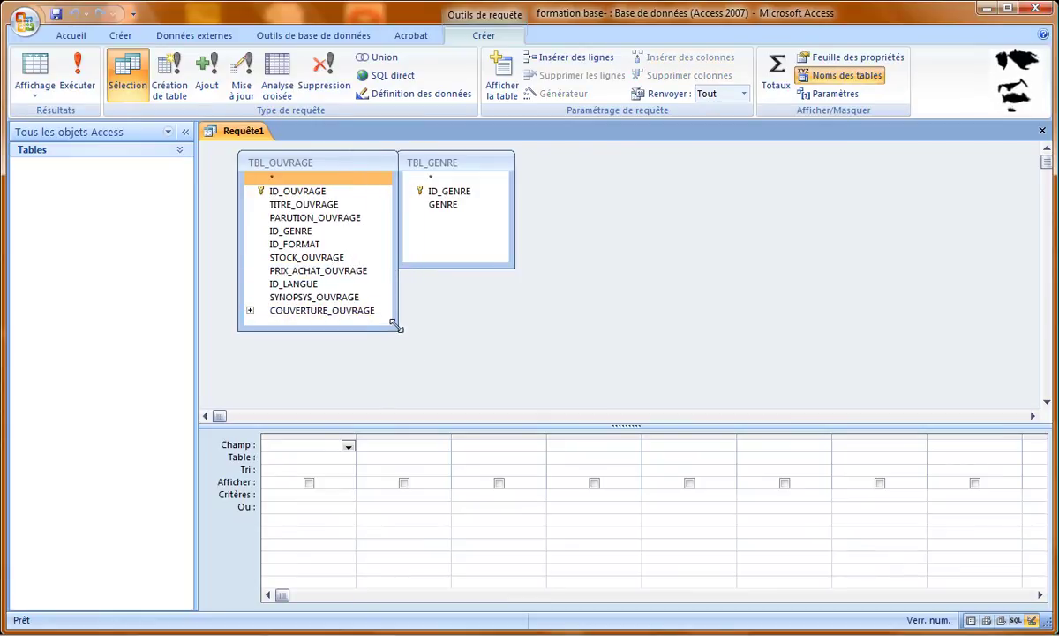
{"action": "left_click_drag", "start_coordinate": [492, 167], "coordinate": [549, 166]}
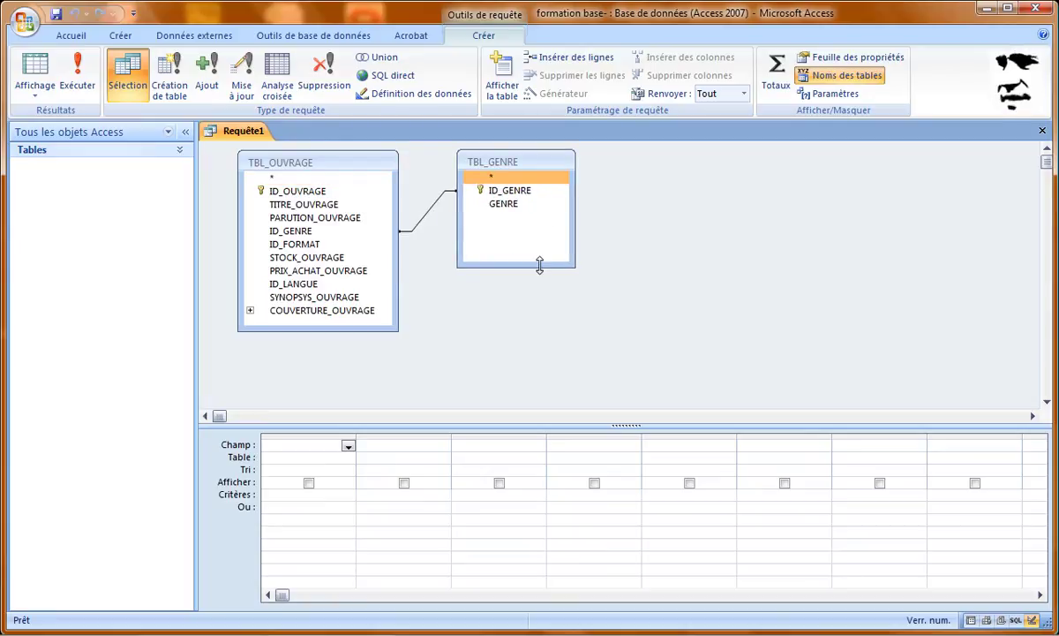
{"action": "left_click_drag", "start_coordinate": [541, 265], "coordinate": [540, 215]}
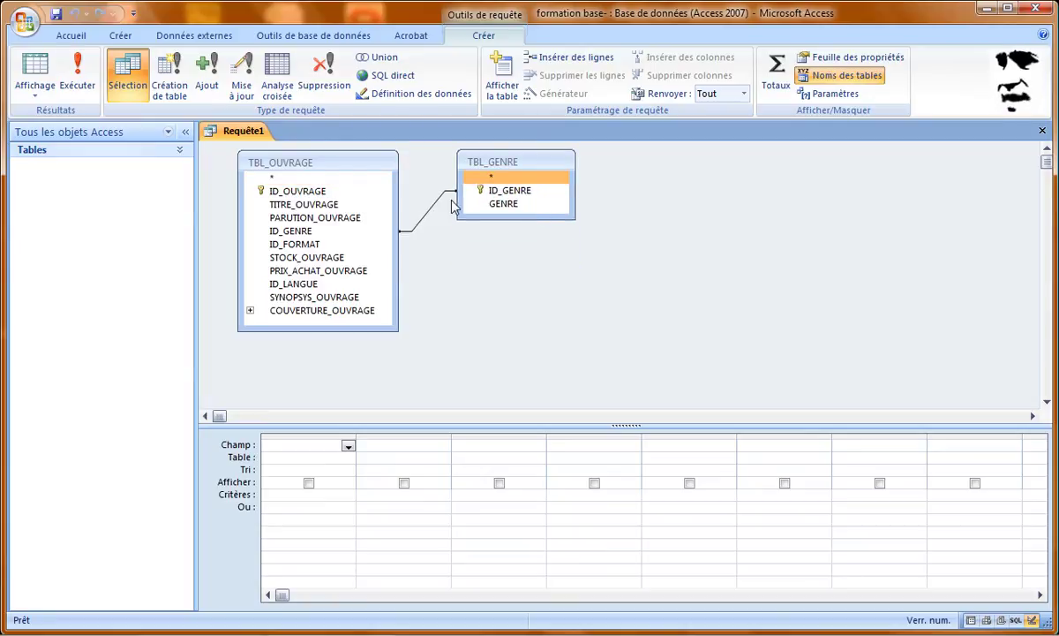
Step: Add the fields TITRE_OUVRAGE and GENRE to the query grid and display the results as a datasheet
{"action": "double_click", "coordinate": [305, 206]}
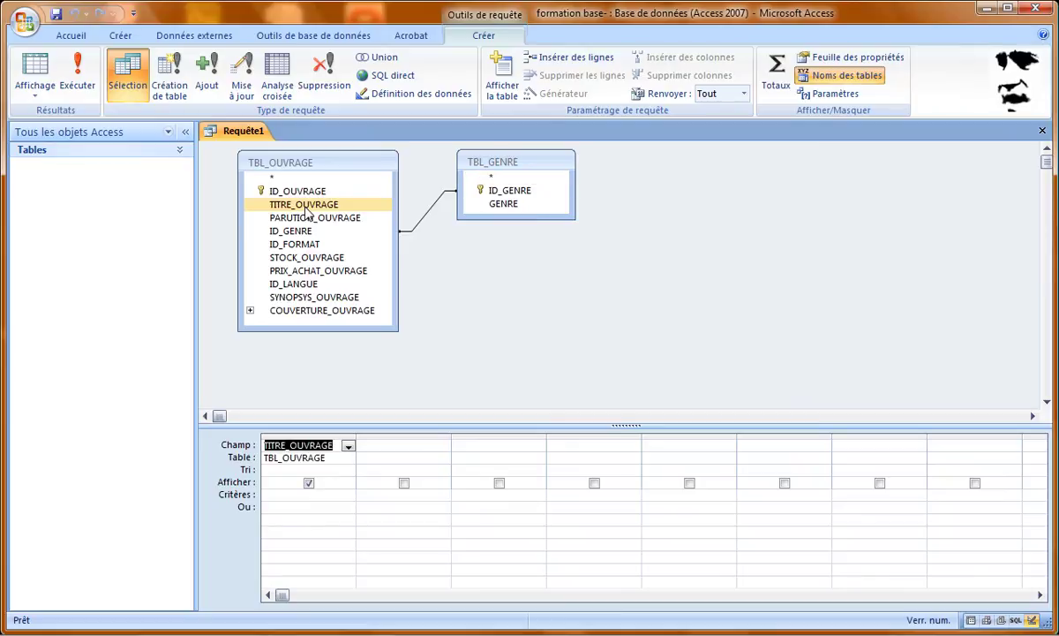
{"action": "double_click", "coordinate": [503, 204]}
{"action": "left_click", "coordinate": [47, 70]}
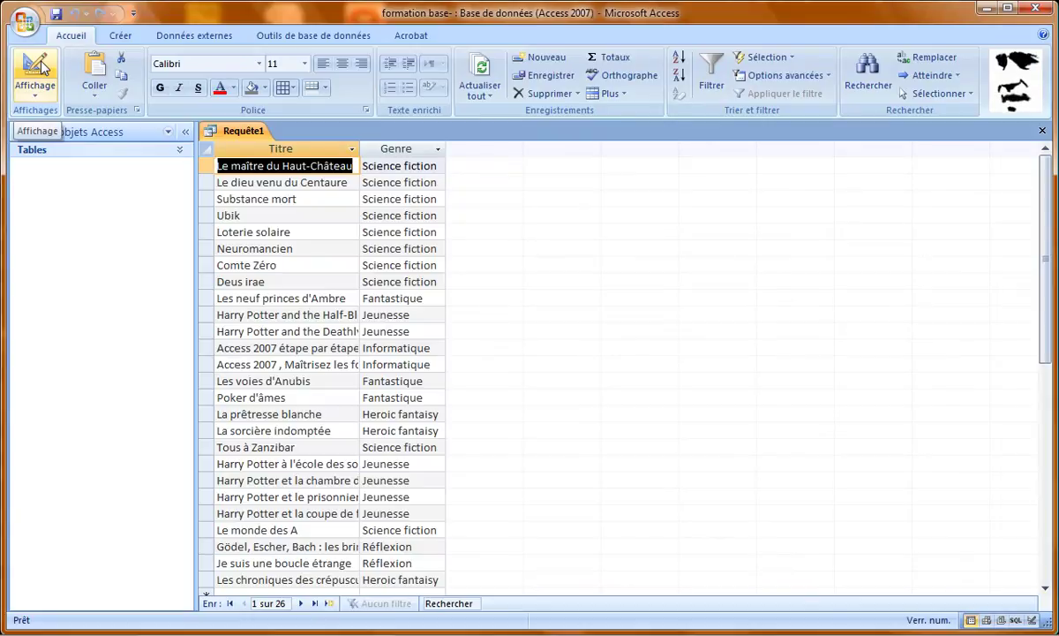
Step: Move the GENRE column before TITRE_OUVRAGE in the query grid and display the results
{"action": "left_click", "coordinate": [42, 69]}
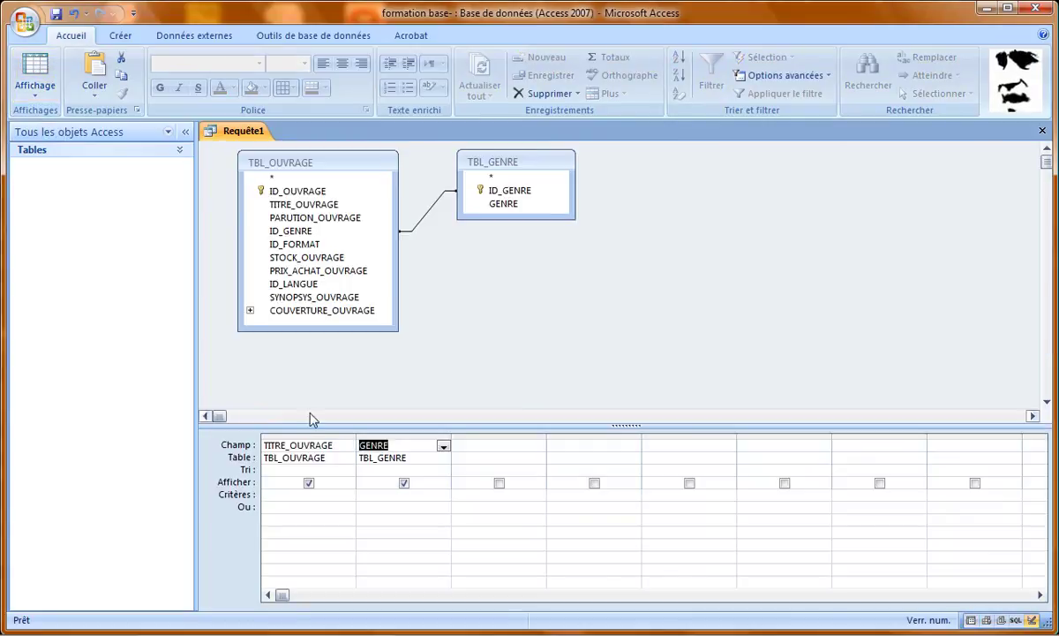
{"action": "left_click", "coordinate": [393, 433]}
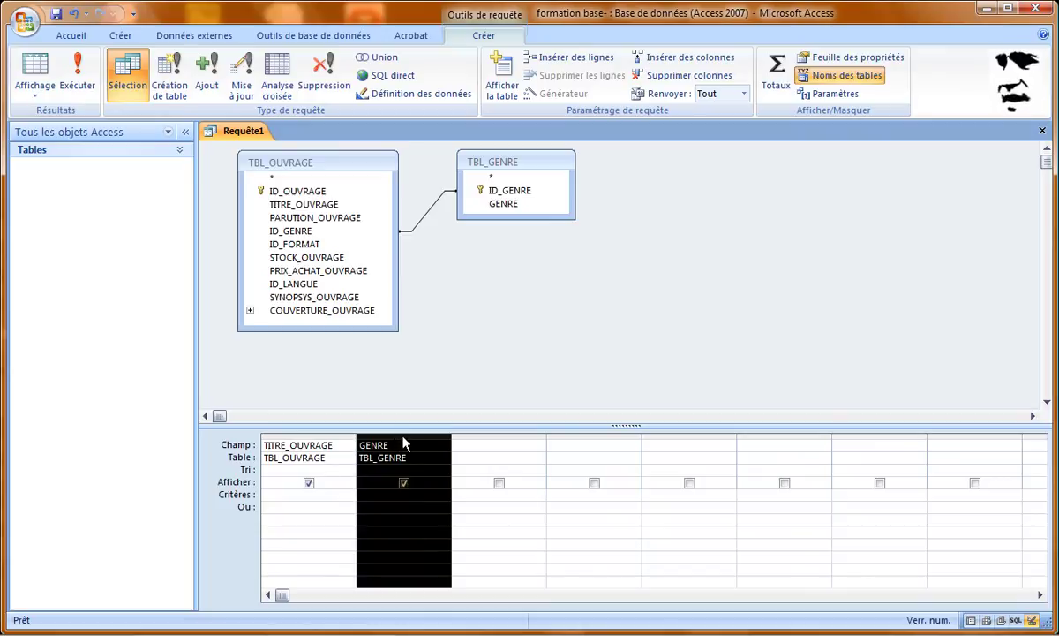
{"action": "left_click_drag", "start_coordinate": [403, 437], "coordinate": [330, 439]}
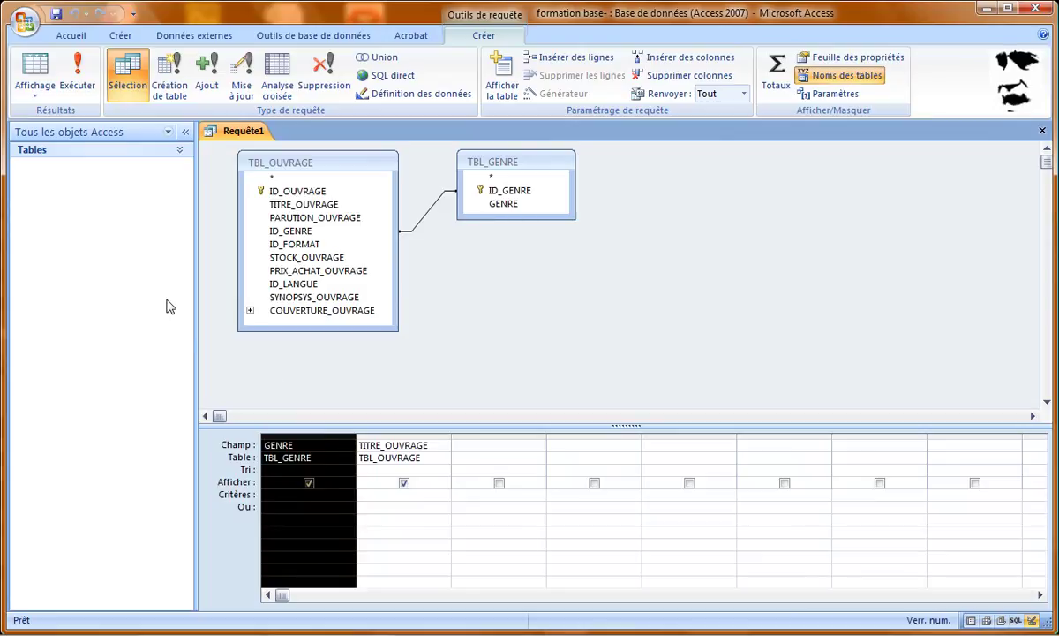
{"action": "left_click", "coordinate": [43, 63]}
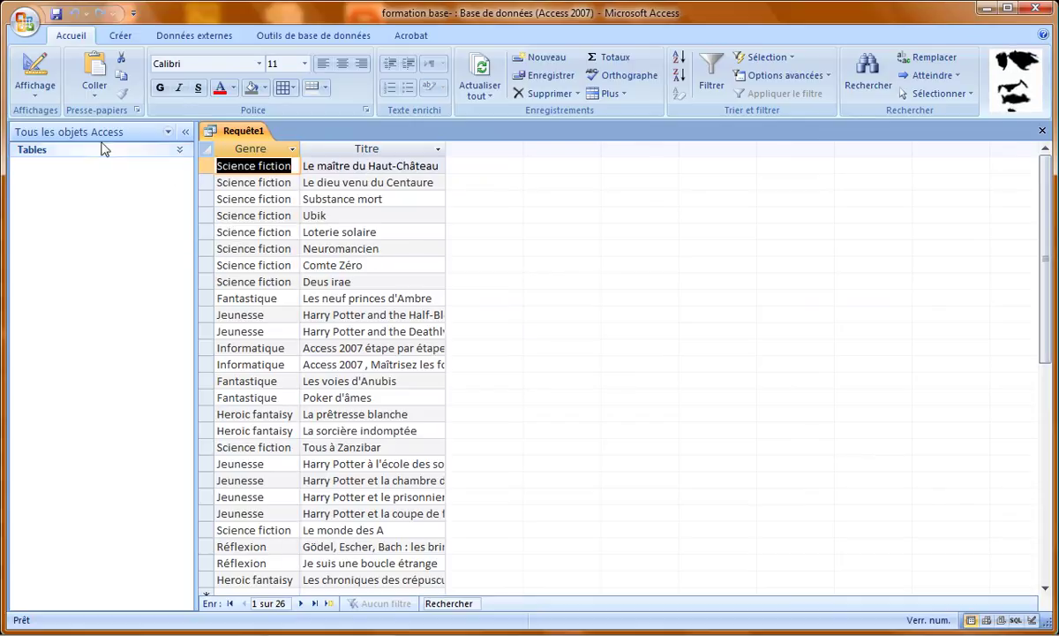
Step: Turn on totals for the query, keeping GENRE as Regroupement and setting the TITRE_OUVRAGE operation to Compte
{"action": "left_click", "coordinate": [39, 67]}
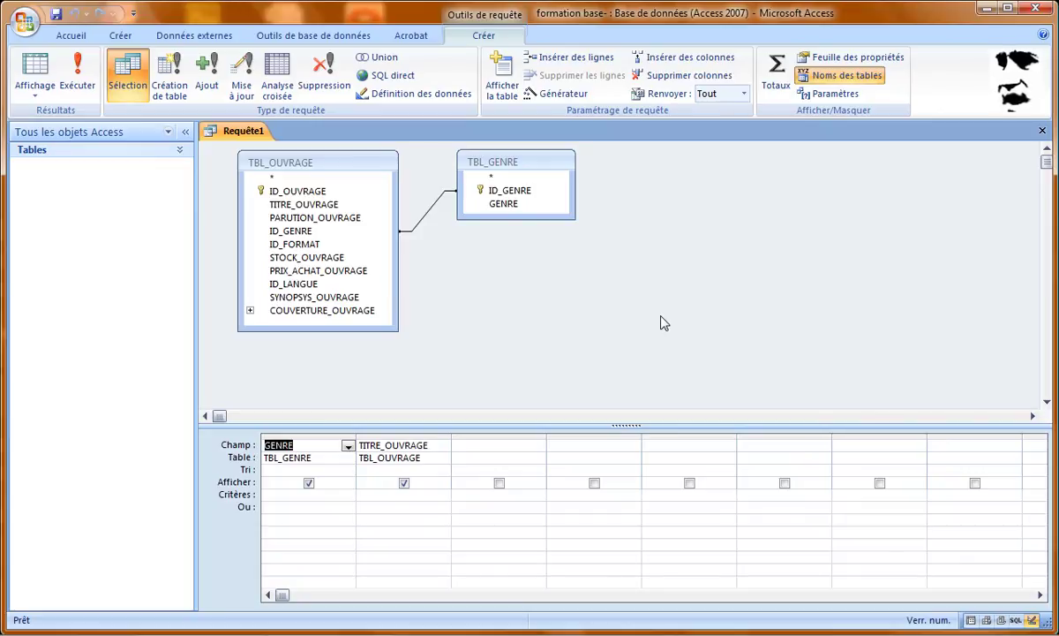
{"action": "left_click", "coordinate": [778, 78]}
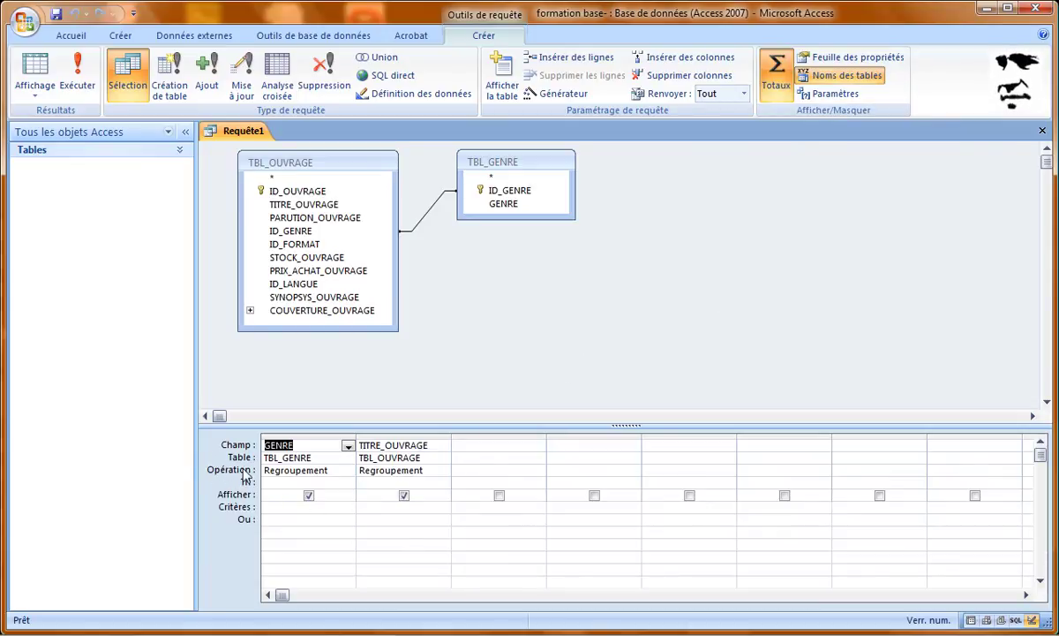
{"action": "left_click", "coordinate": [379, 469]}
{"action": "left_click", "coordinate": [444, 471]}
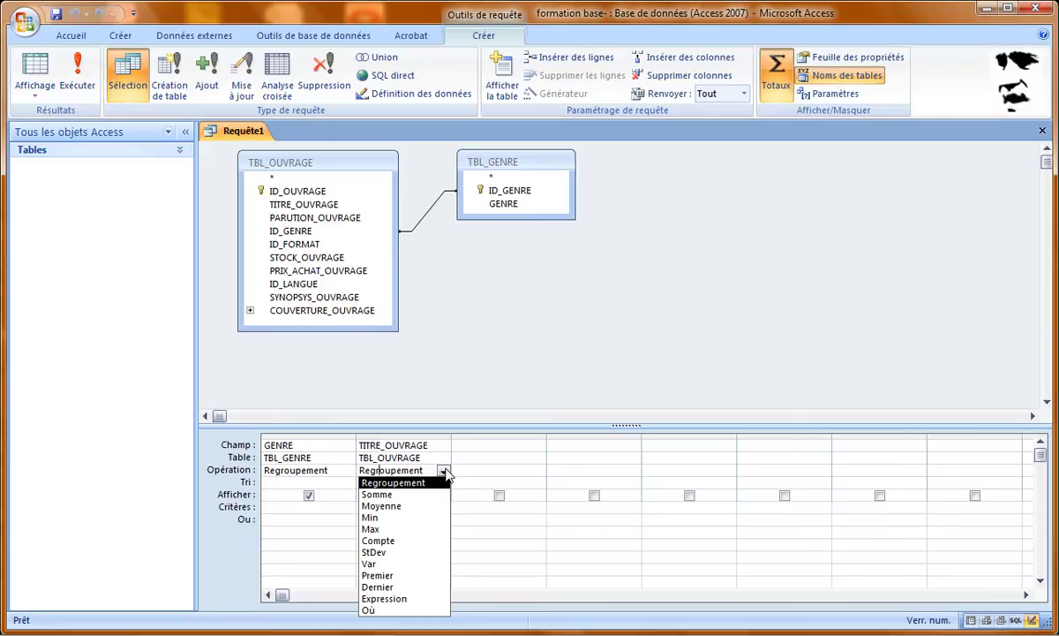
{"action": "left_click", "coordinate": [444, 472]}
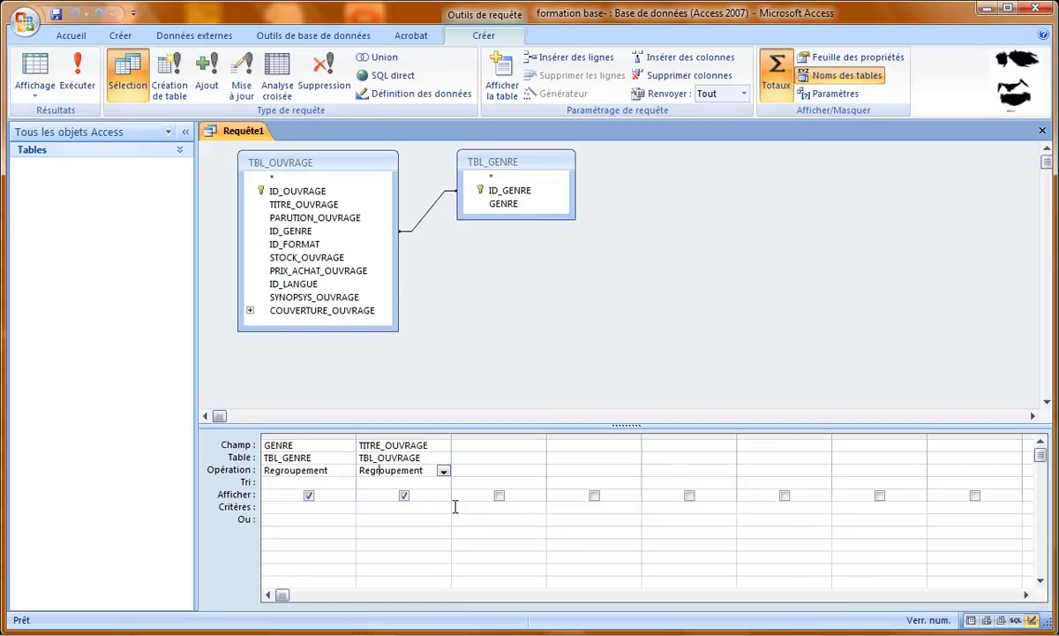
{"action": "left_click", "coordinate": [443, 473]}
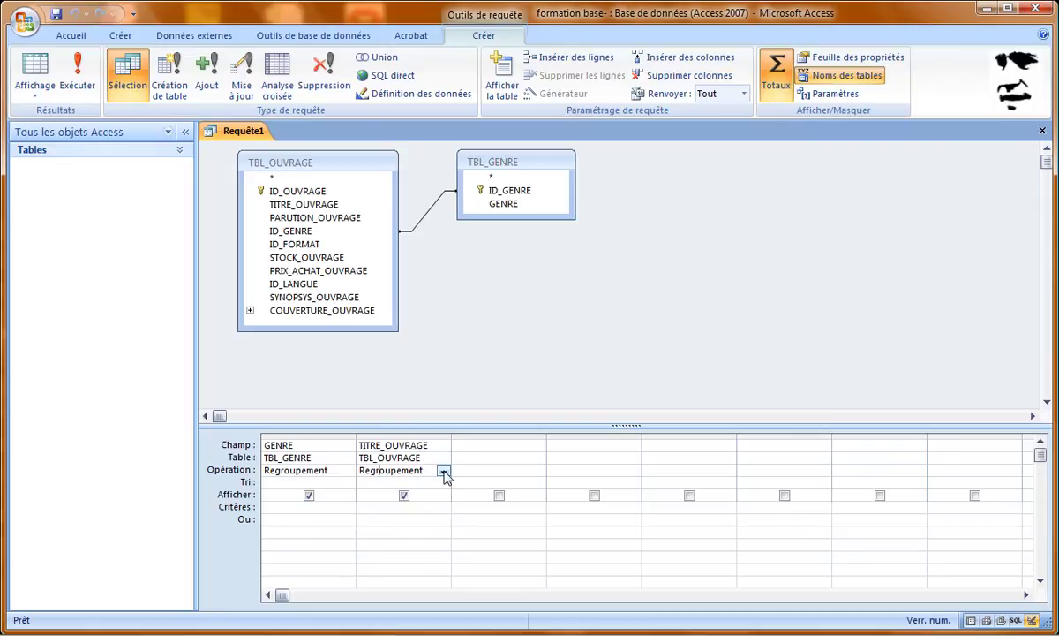
{"action": "left_click", "coordinate": [443, 473]}
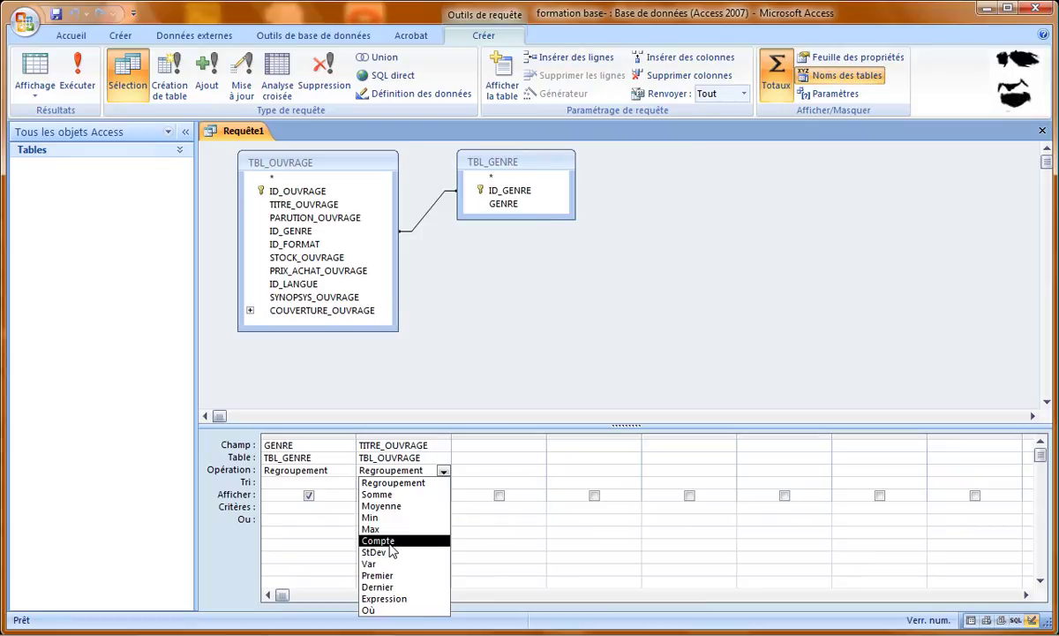
{"action": "left_click", "coordinate": [390, 542]}
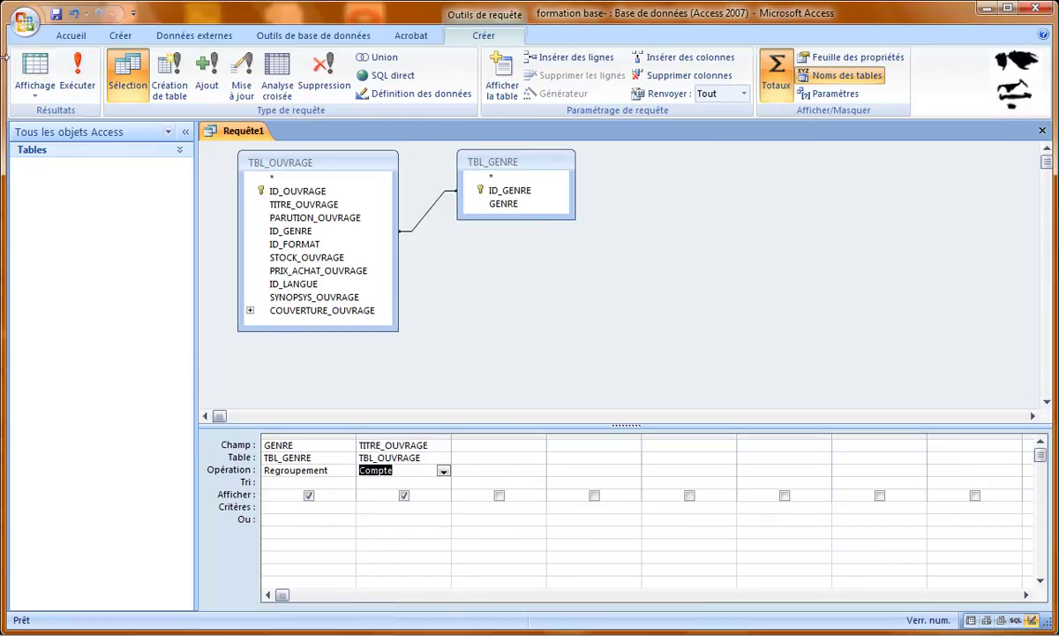
Step: Display the grouped results as a datasheet and fit the count column's width to its full heading
{"action": "left_click", "coordinate": [34, 69]}
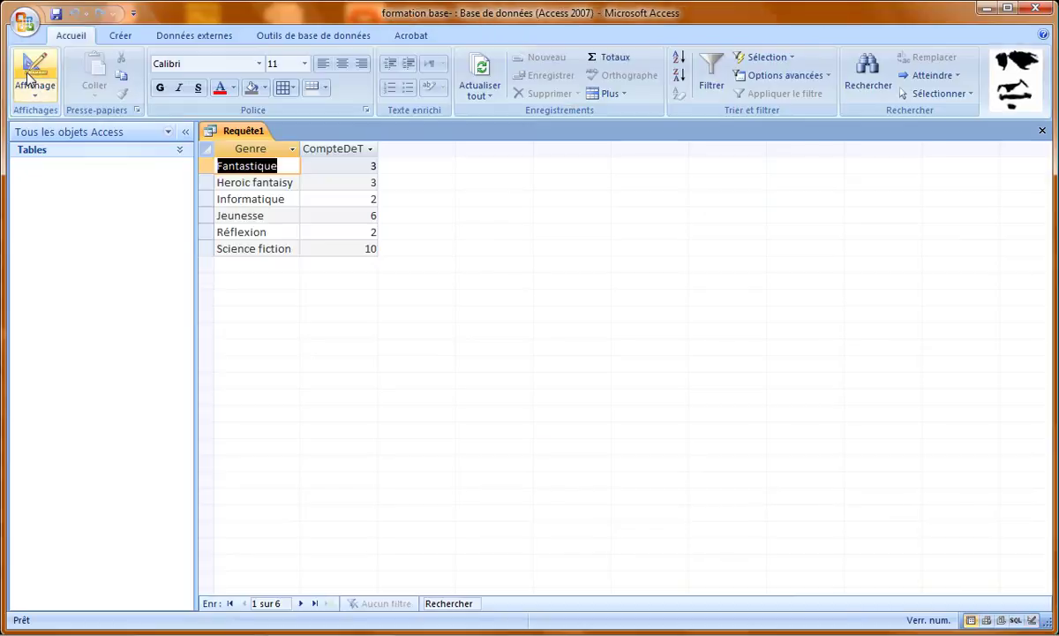
{"action": "left_click", "coordinate": [267, 162]}
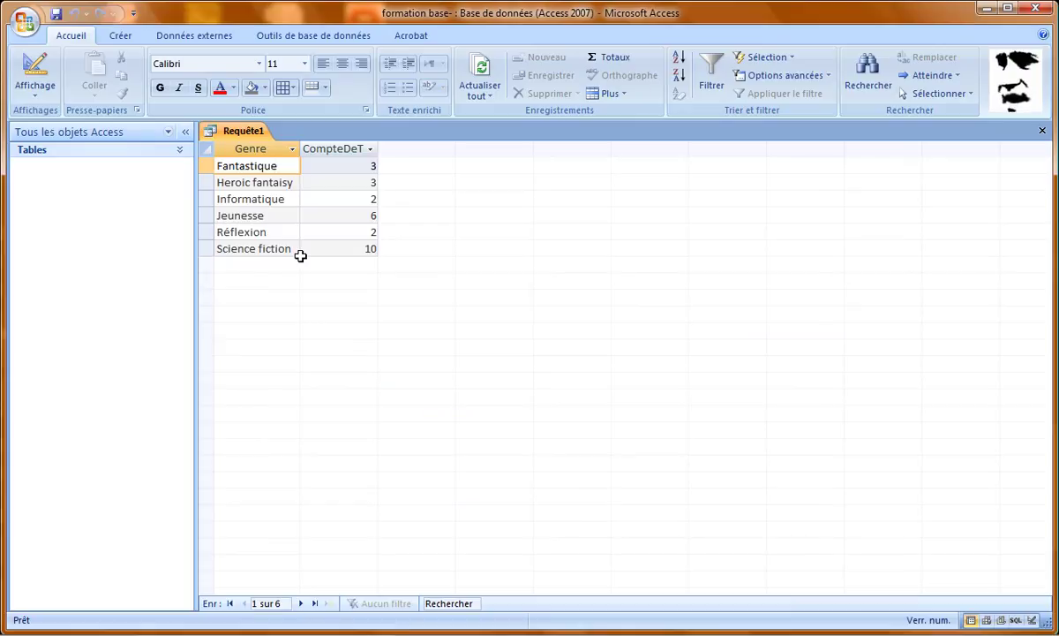
{"action": "double_click", "coordinate": [378, 148]}
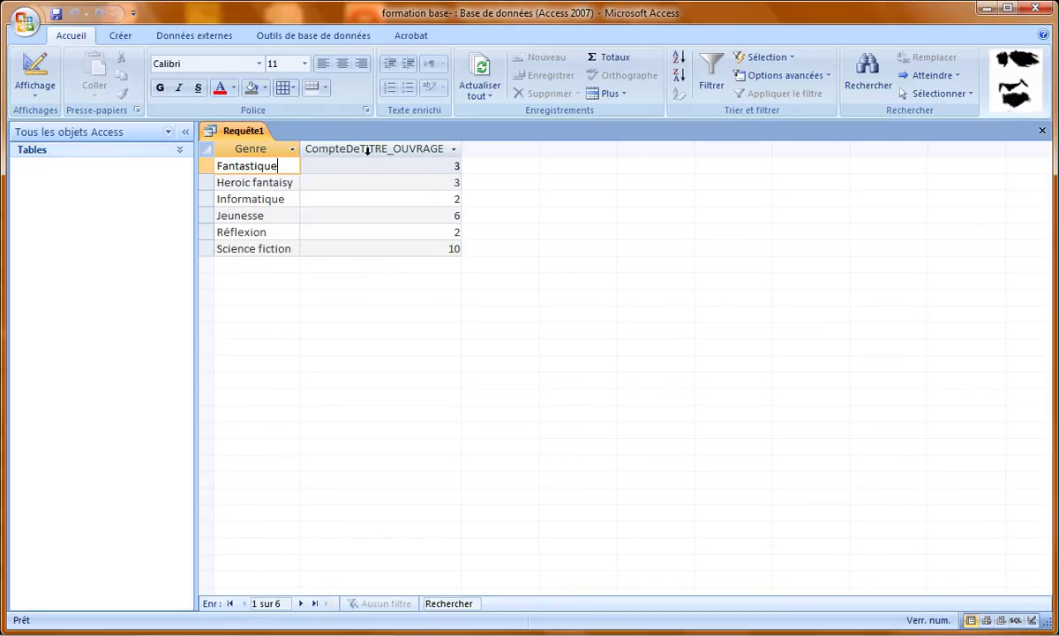
Step: Set the caption (Légende) of the counted TITRE_OUVRAGE field to "Nombre" in its field properties
{"action": "left_click", "coordinate": [37, 92]}
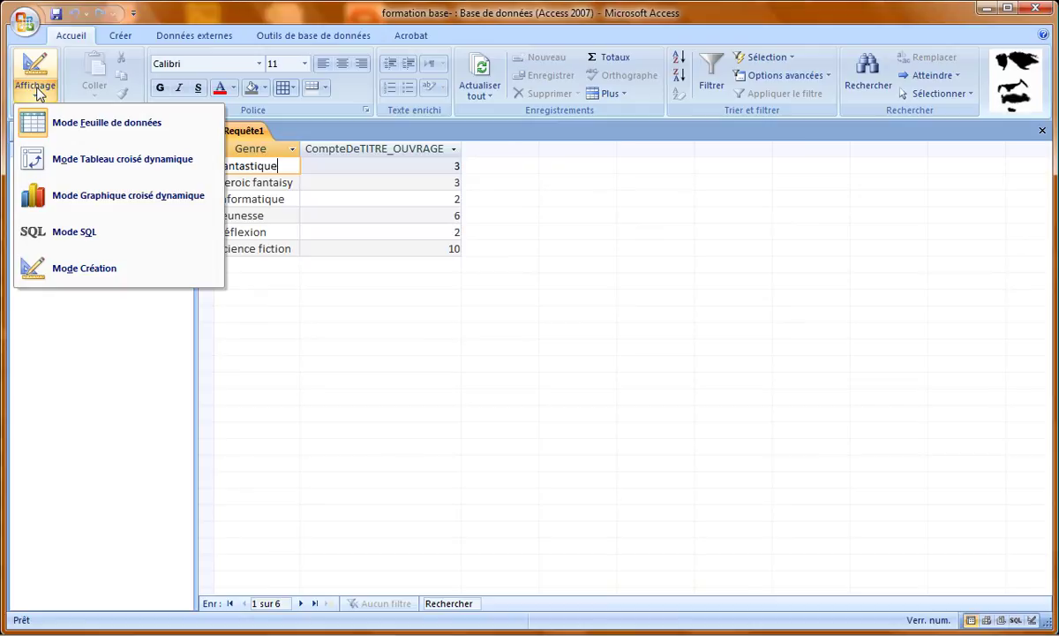
{"action": "left_click", "coordinate": [39, 71]}
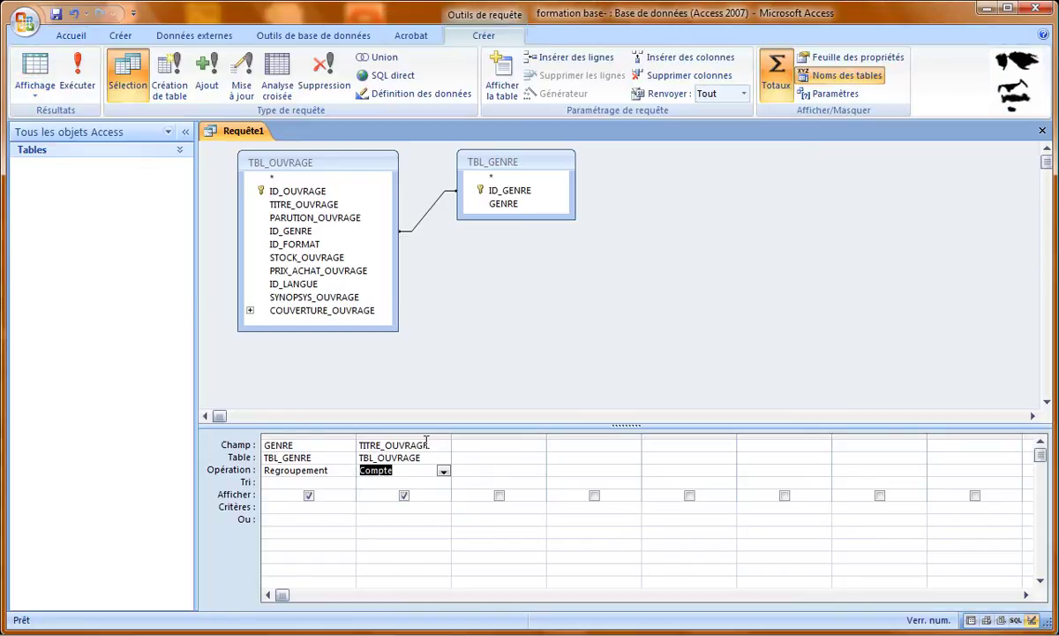
{"action": "left_click", "coordinate": [426, 443]}
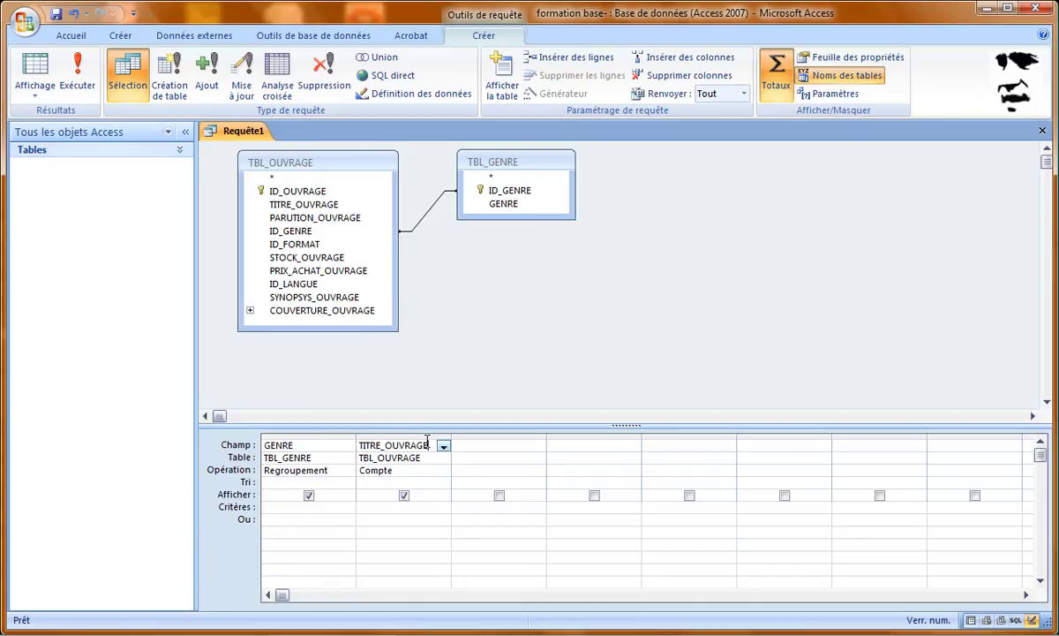
{"action": "right_click", "coordinate": [429, 444]}
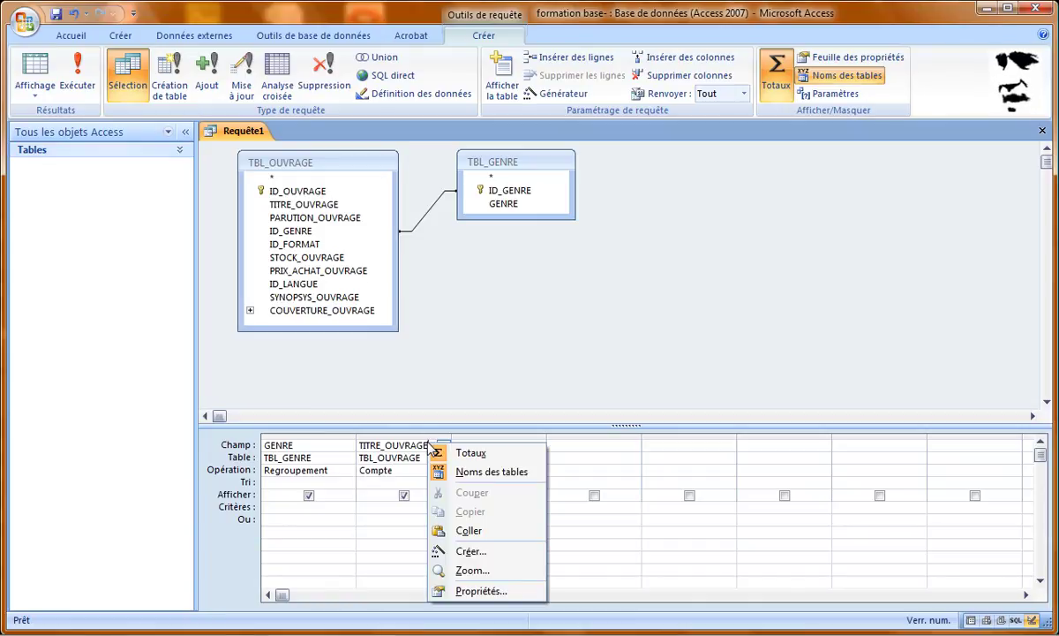
{"action": "left_click", "coordinate": [454, 590]}
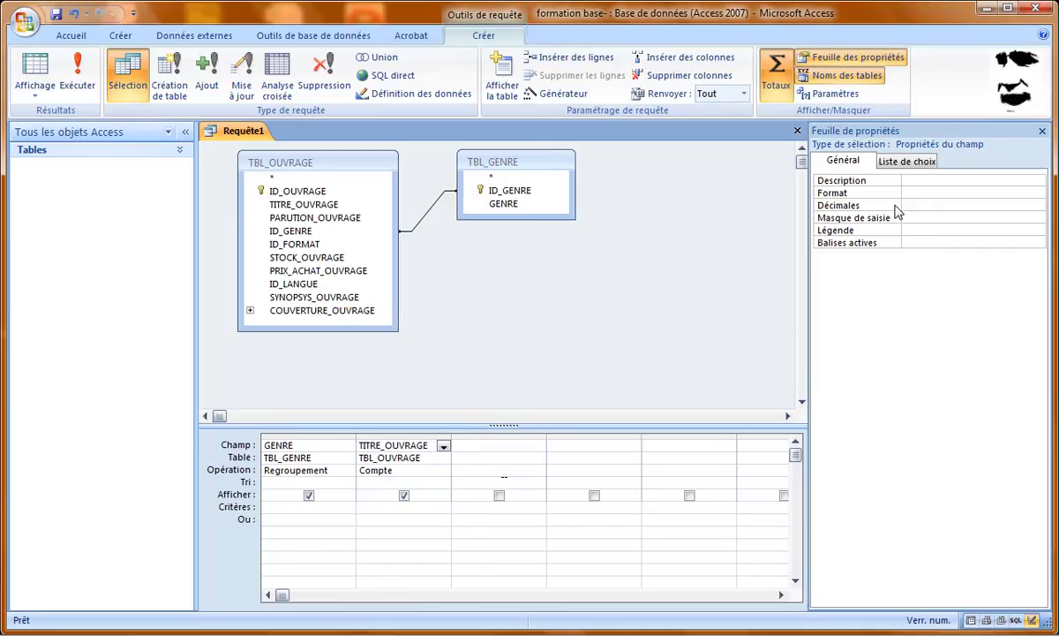
{"action": "left_click", "coordinate": [932, 231]}
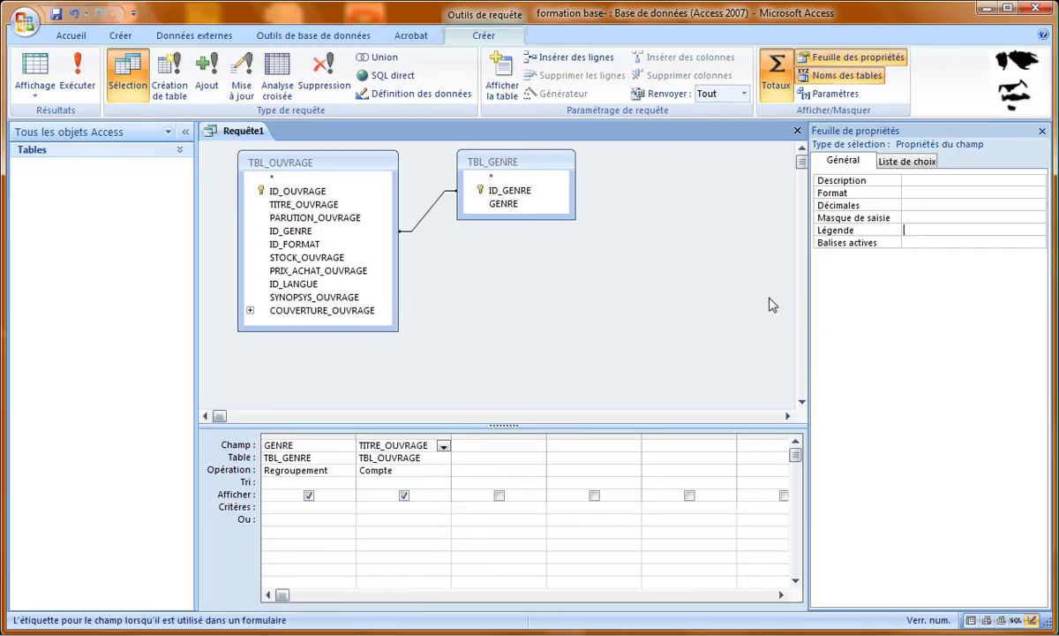
{"action": "type", "text": "Nombre"}
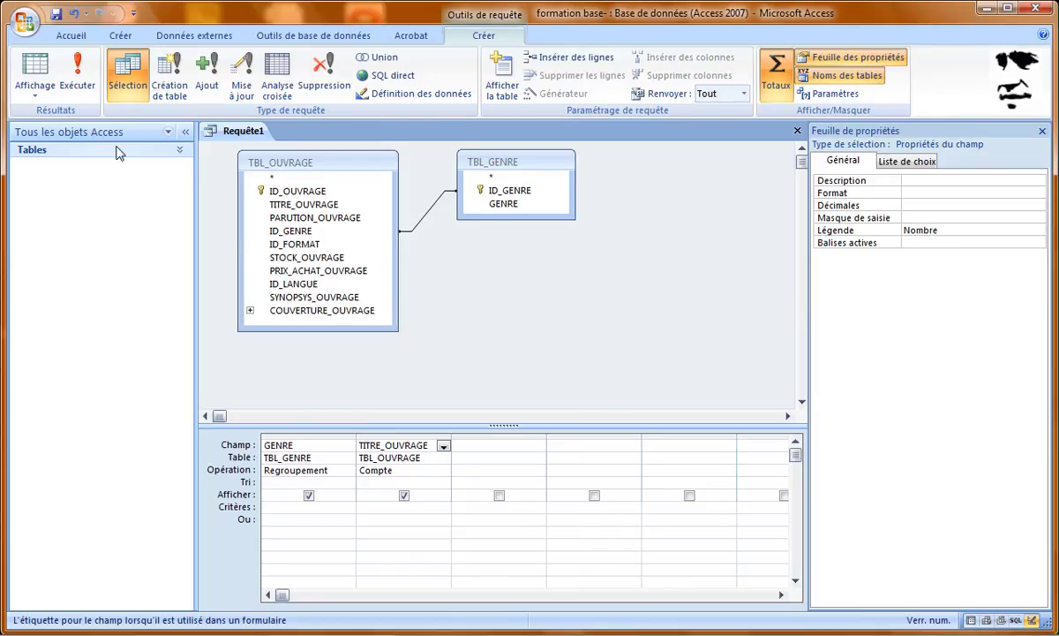
Step: Fit the Nombre column's width in the query's datasheet and return to design view
{"action": "left_click", "coordinate": [29, 68]}
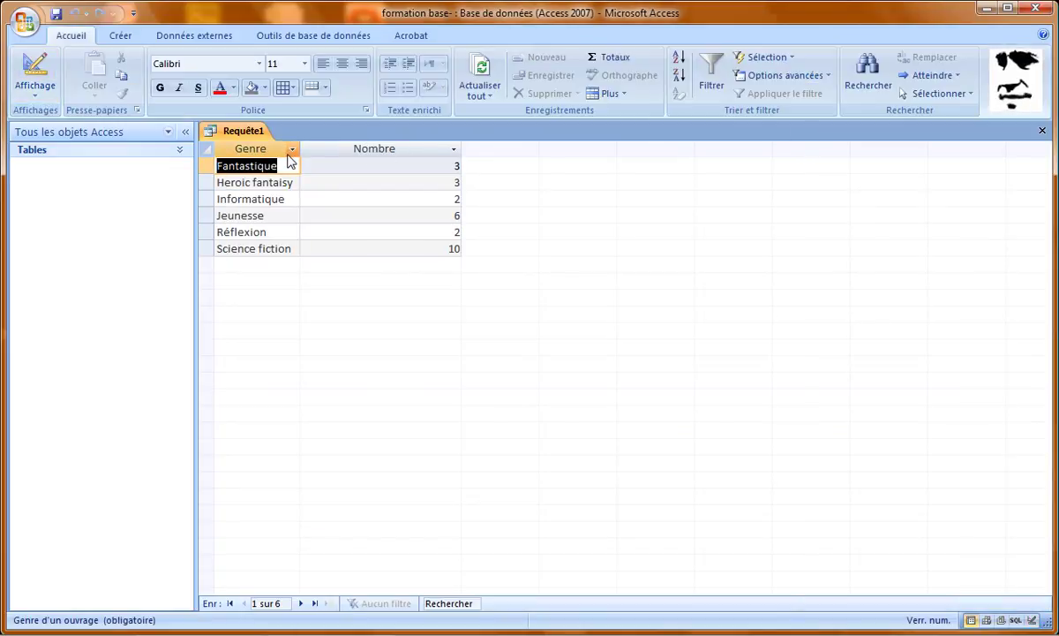
{"action": "double_click", "coordinate": [460, 149]}
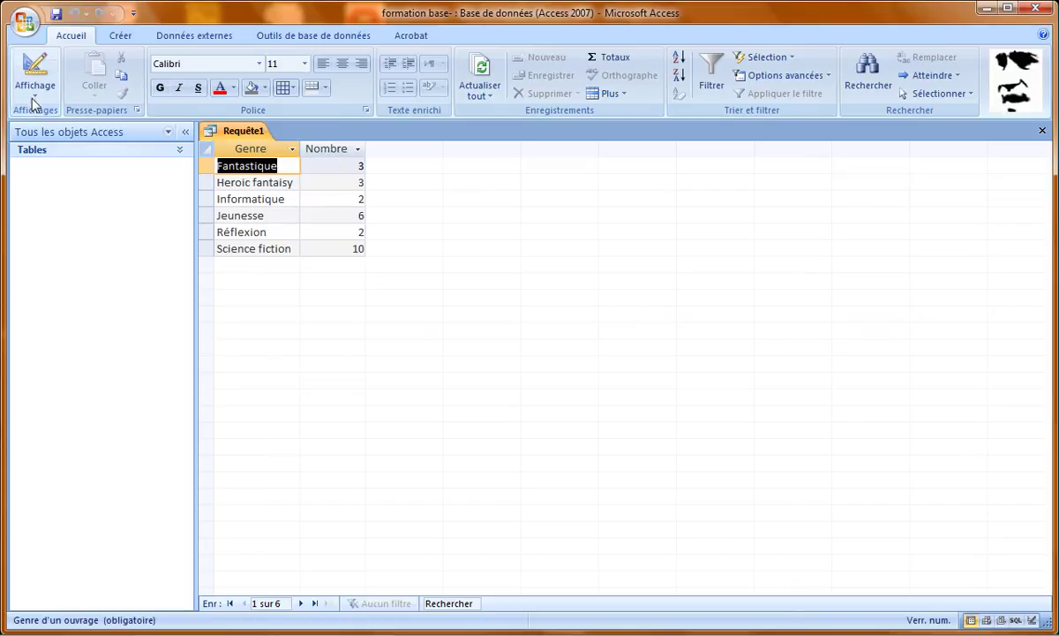
{"action": "left_click", "coordinate": [33, 66]}
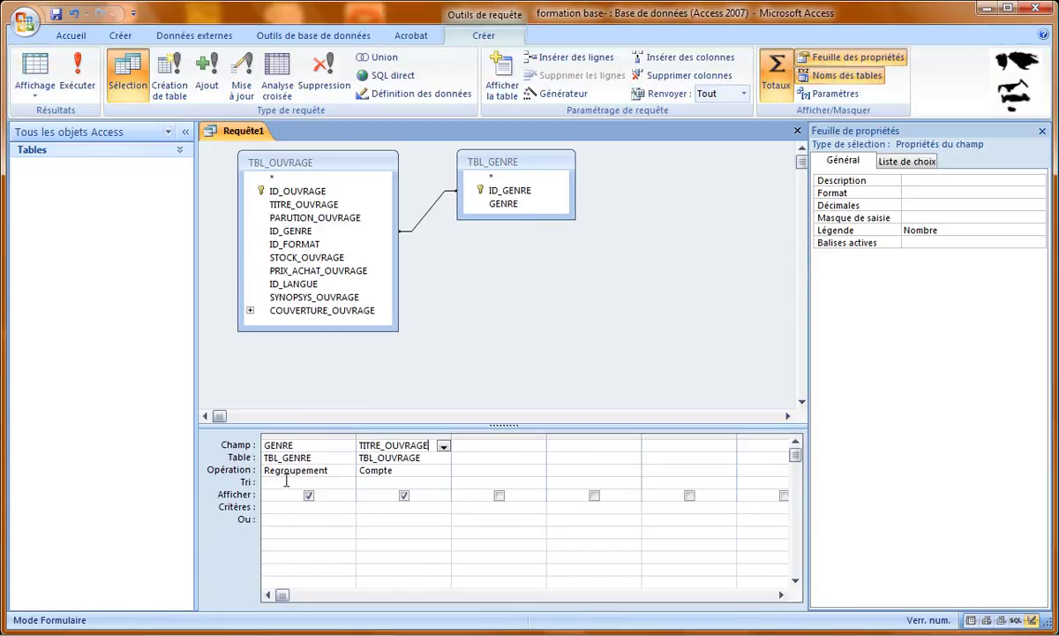
Step: Sort the GENRE field in ascending order (Croissant) and run the query to view the grouped book counts
{"action": "left_click", "coordinate": [276, 473]}
{"action": "left_click", "coordinate": [350, 483]}
{"action": "left_click", "coordinate": [350, 484]}
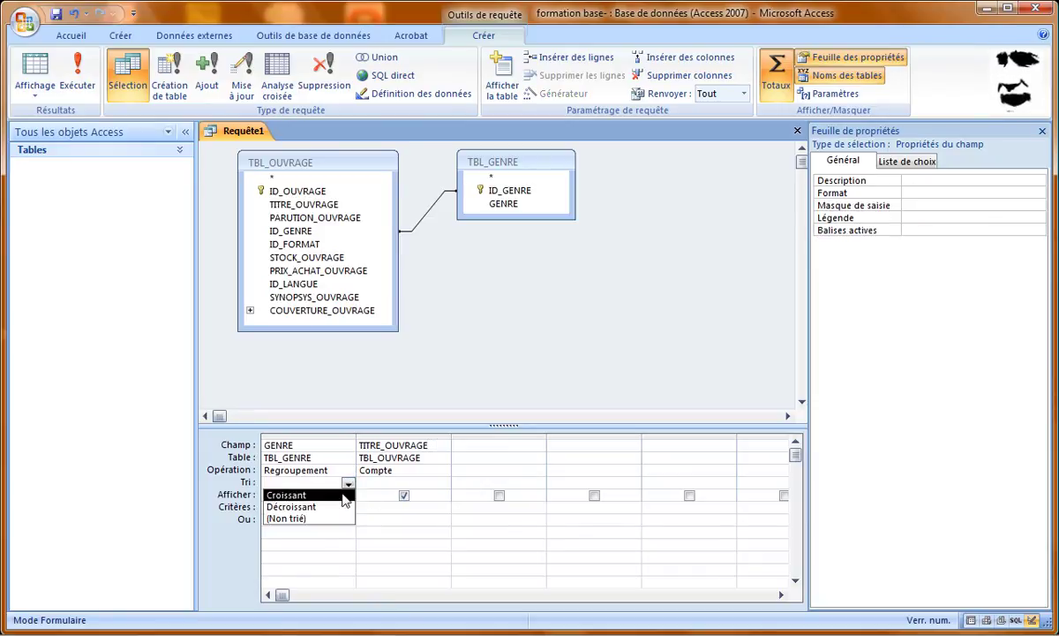
{"action": "left_click", "coordinate": [327, 494]}
{"action": "left_click", "coordinate": [78, 72]}
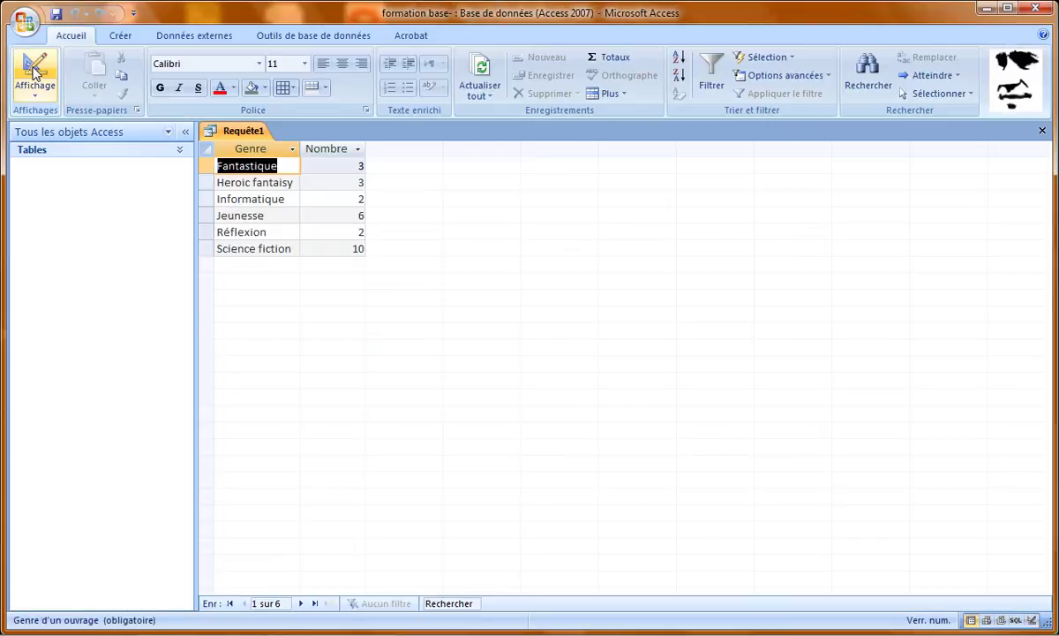
{"action": "left_click", "coordinate": [273, 166]}
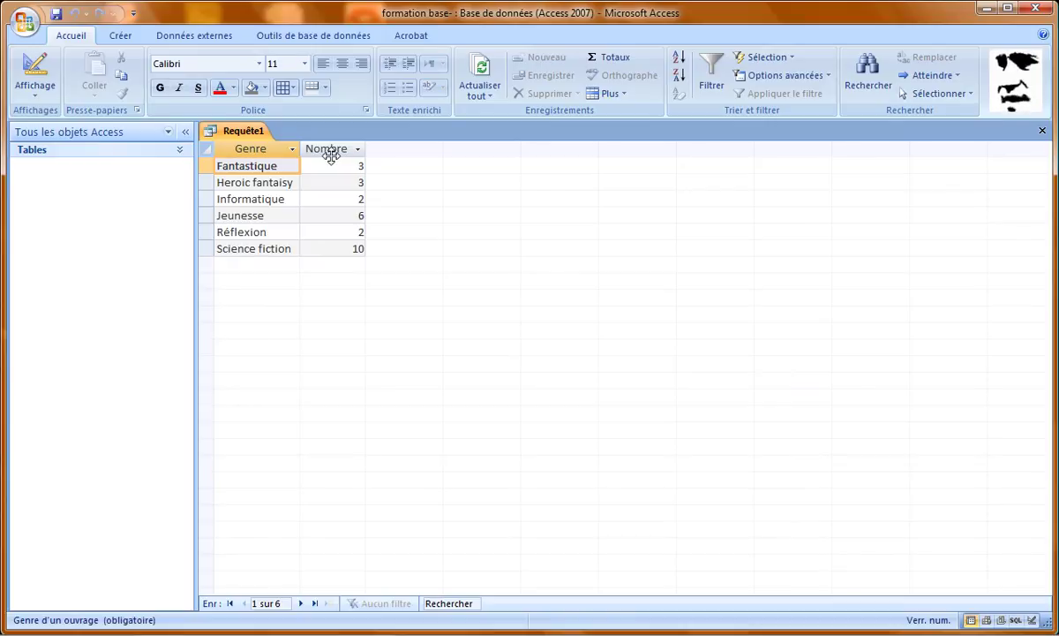
Step: Close the current query and create a new one in design view from the tables TBL_OUVRAGE and TBL_GENRE
{"action": "key", "text": "ctrl+w"}
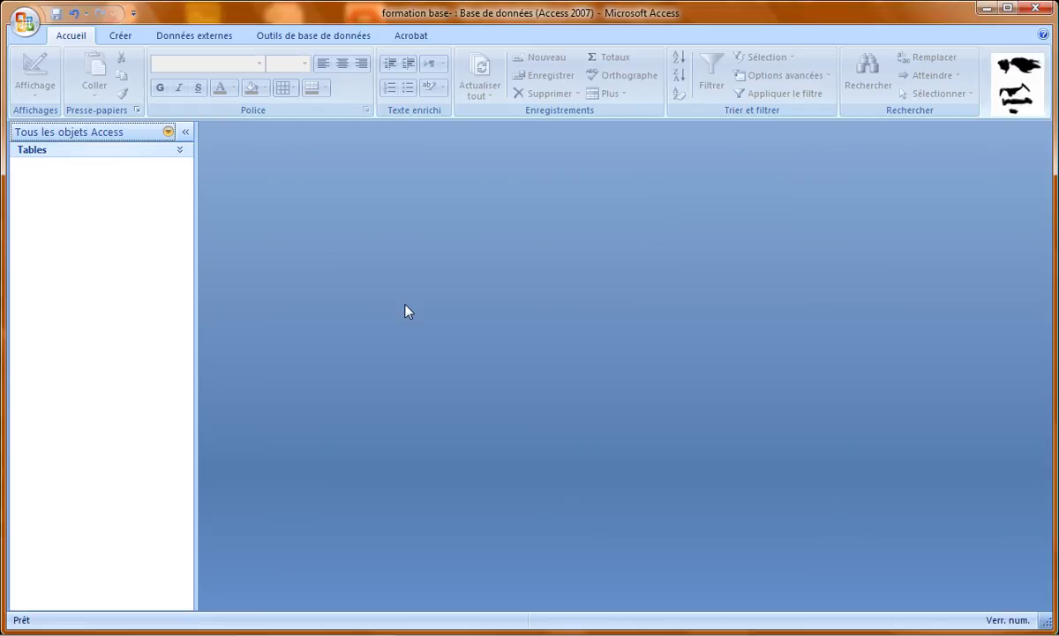
{"action": "left_click", "coordinate": [122, 36]}
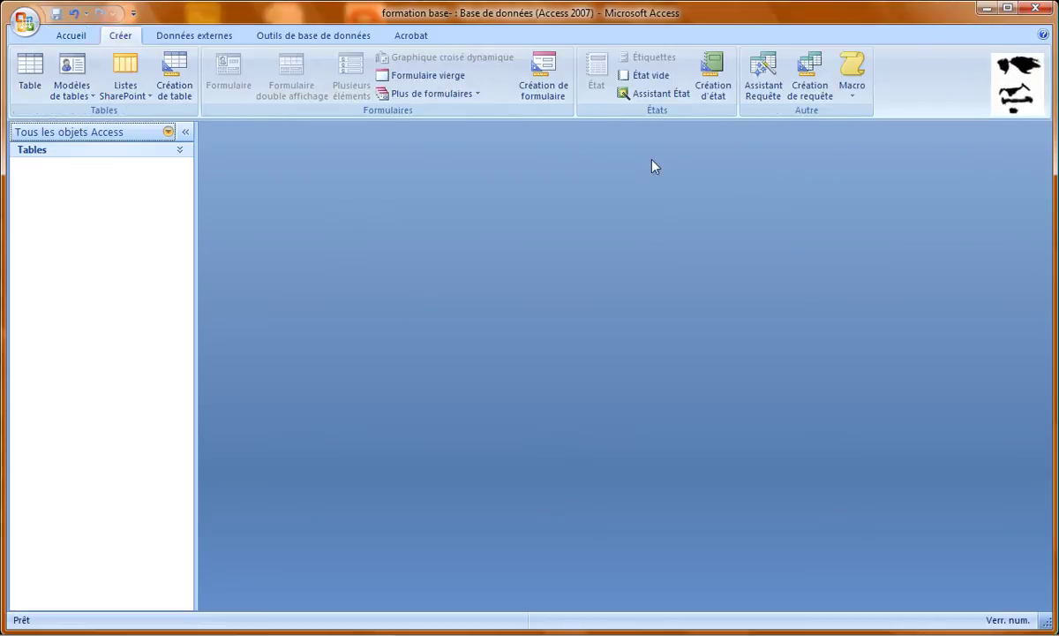
{"action": "left_click", "coordinate": [809, 78]}
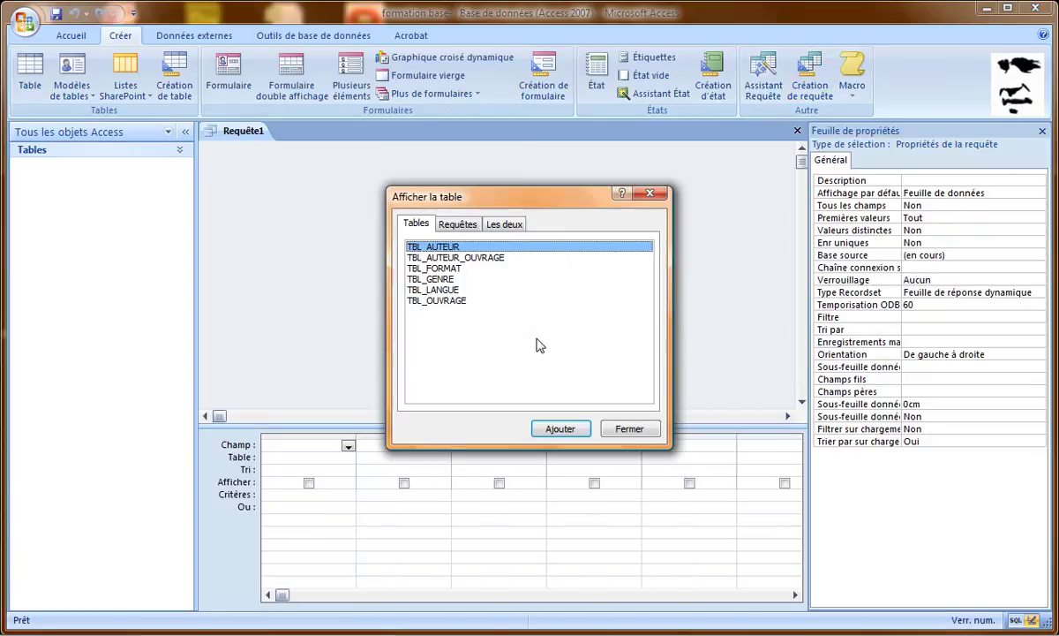
{"action": "double_click", "coordinate": [441, 300]}
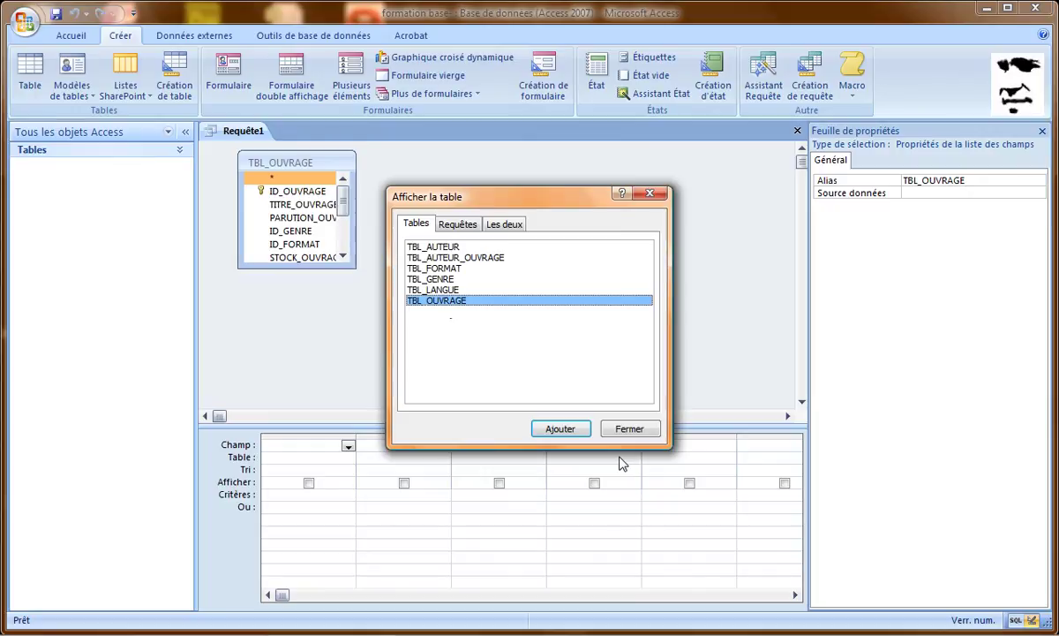
{"action": "double_click", "coordinate": [456, 279]}
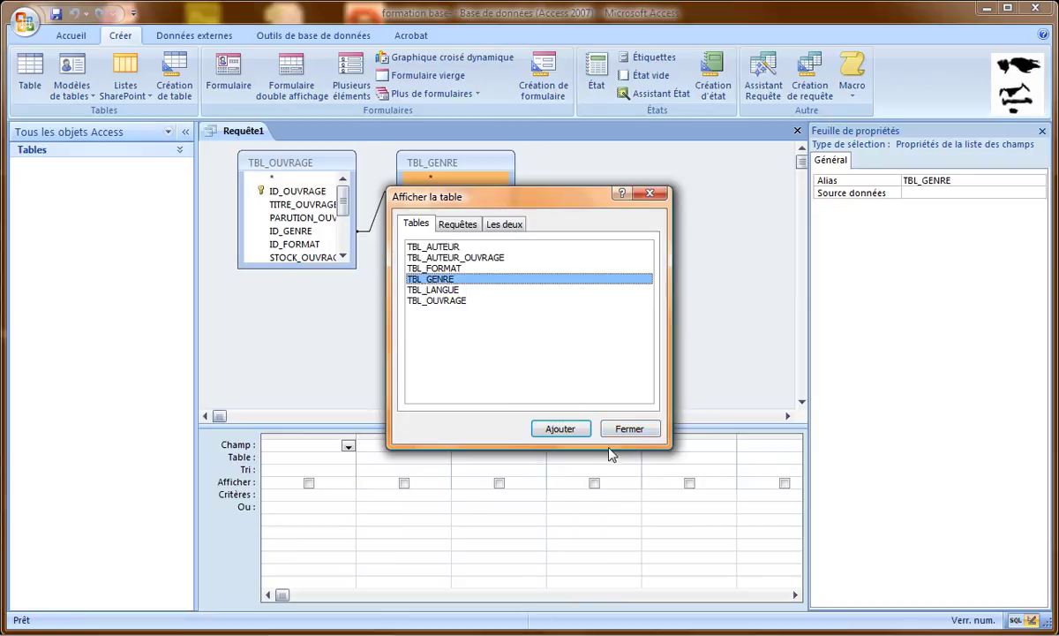
{"action": "left_click", "coordinate": [630, 429]}
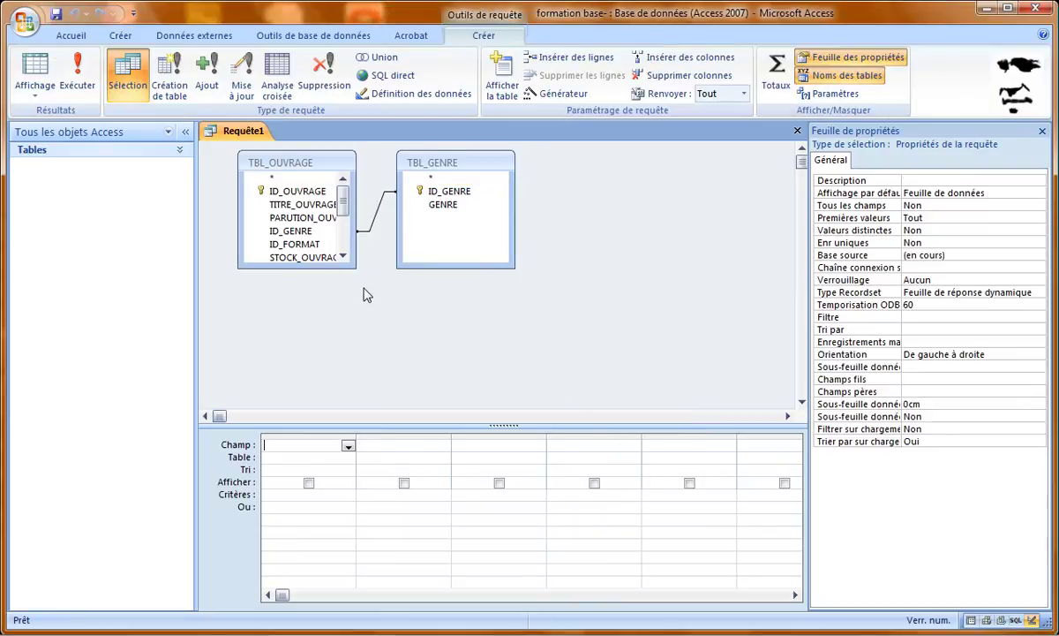
Step: Add GENRE and STOCK_OUVRAGE to the query grid, resizing and spacing the two table boxes so their fields are readable
{"action": "double_click", "coordinate": [443, 205]}
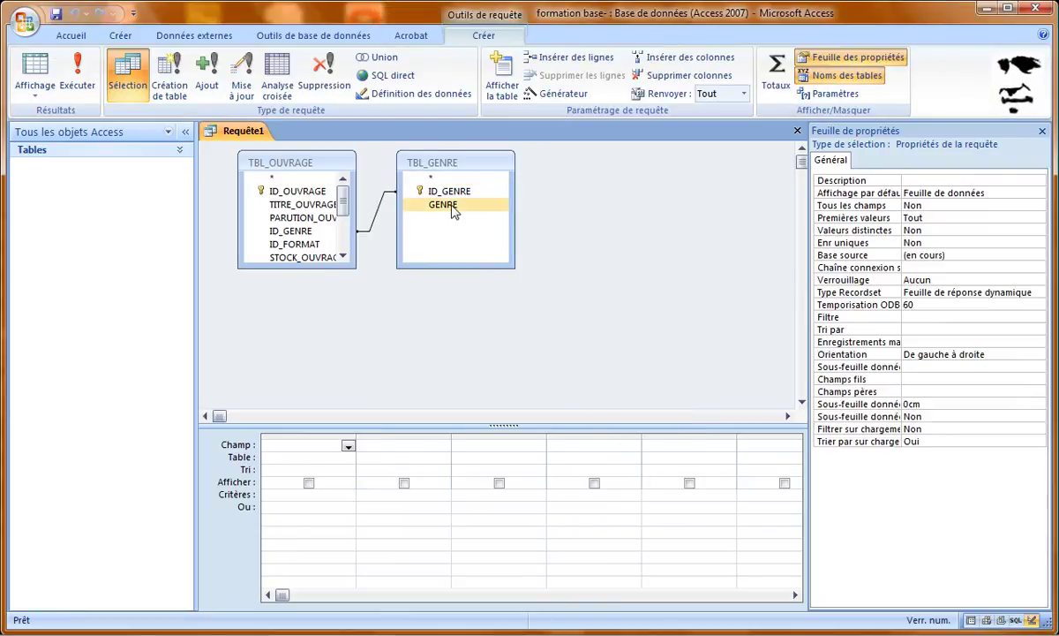
{"action": "left_click_drag", "start_coordinate": [355, 266], "coordinate": [438, 309]}
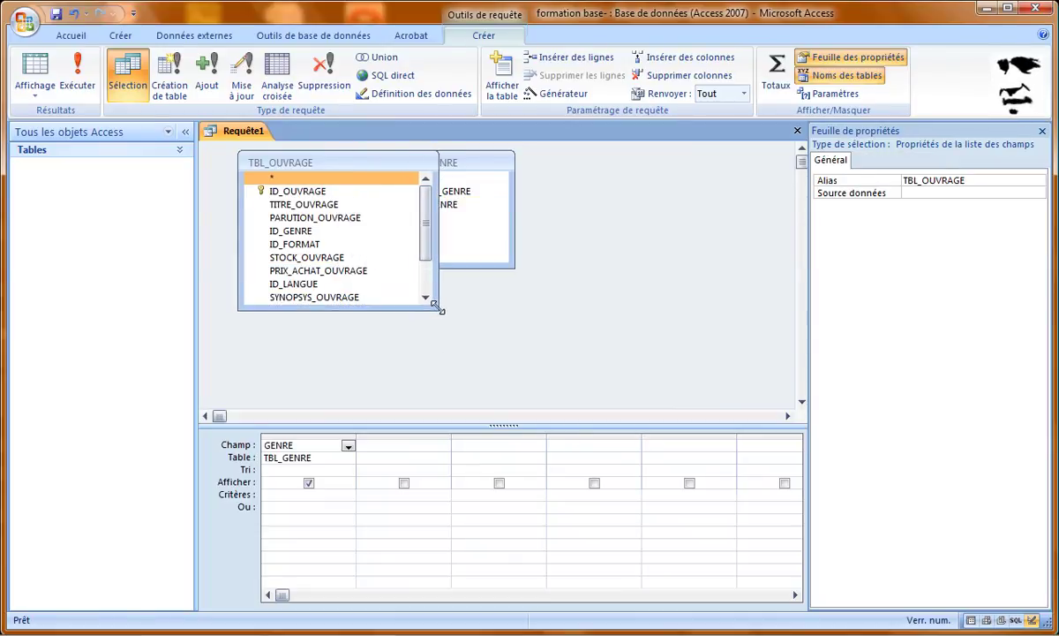
{"action": "double_click", "coordinate": [326, 258]}
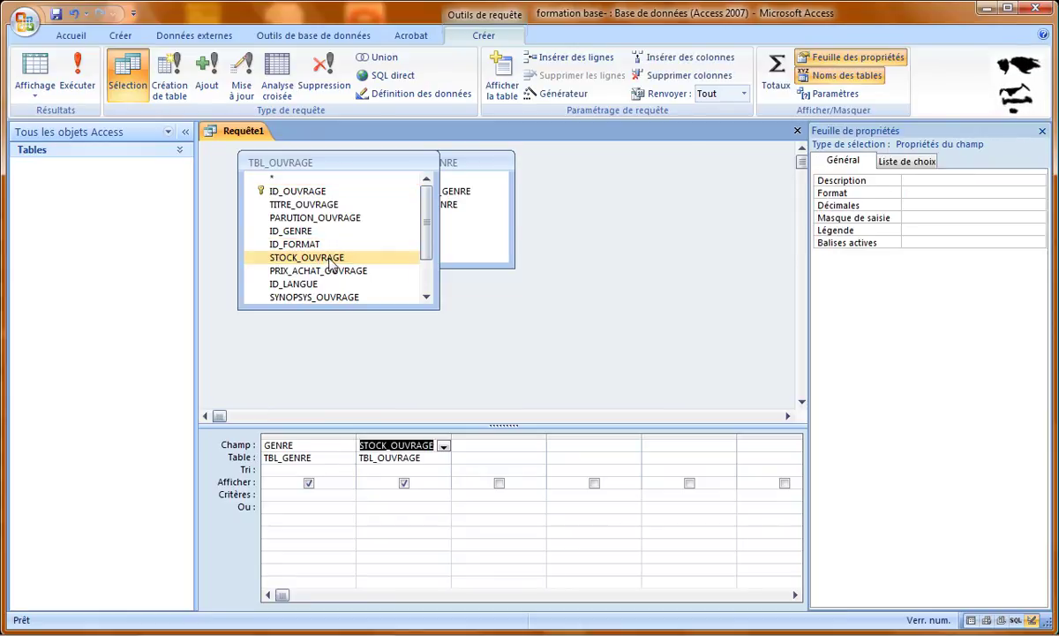
{"action": "left_click_drag", "start_coordinate": [483, 165], "coordinate": [599, 164]}
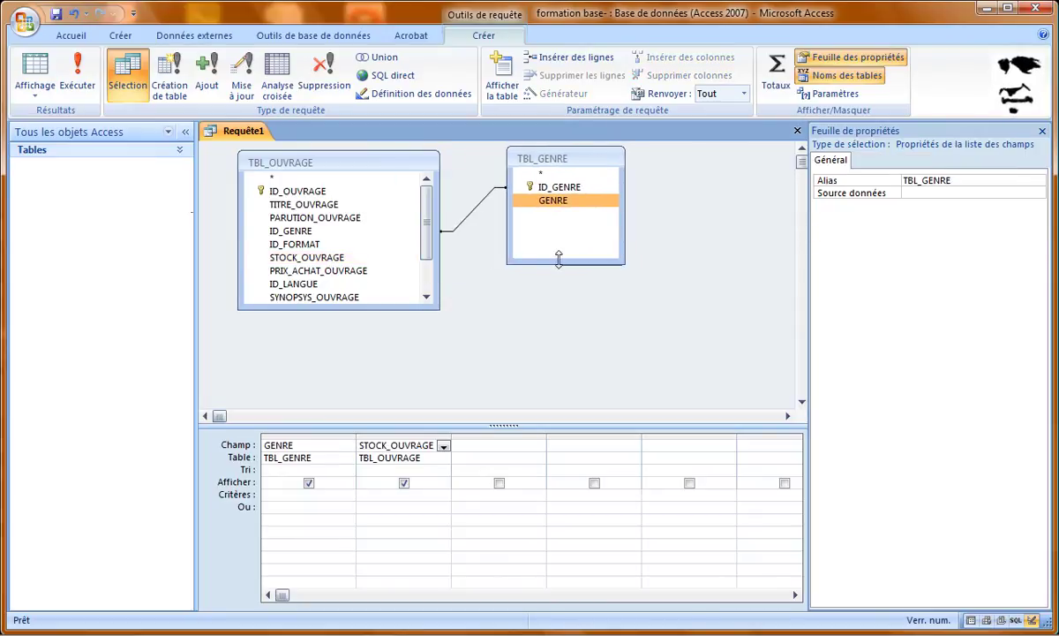
{"action": "left_click_drag", "start_coordinate": [558, 254], "coordinate": [575, 218]}
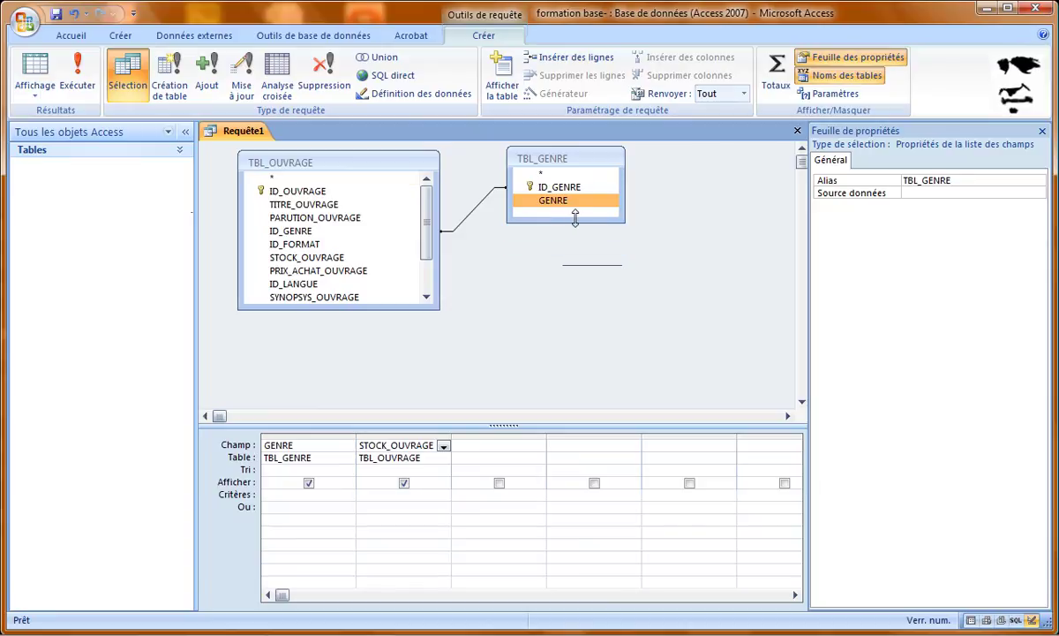
Step: Preview the ungrouped stock list, then turn on totals in the design and set the STOCK_OUVRAGE operation to Somme
{"action": "left_click", "coordinate": [25, 73]}
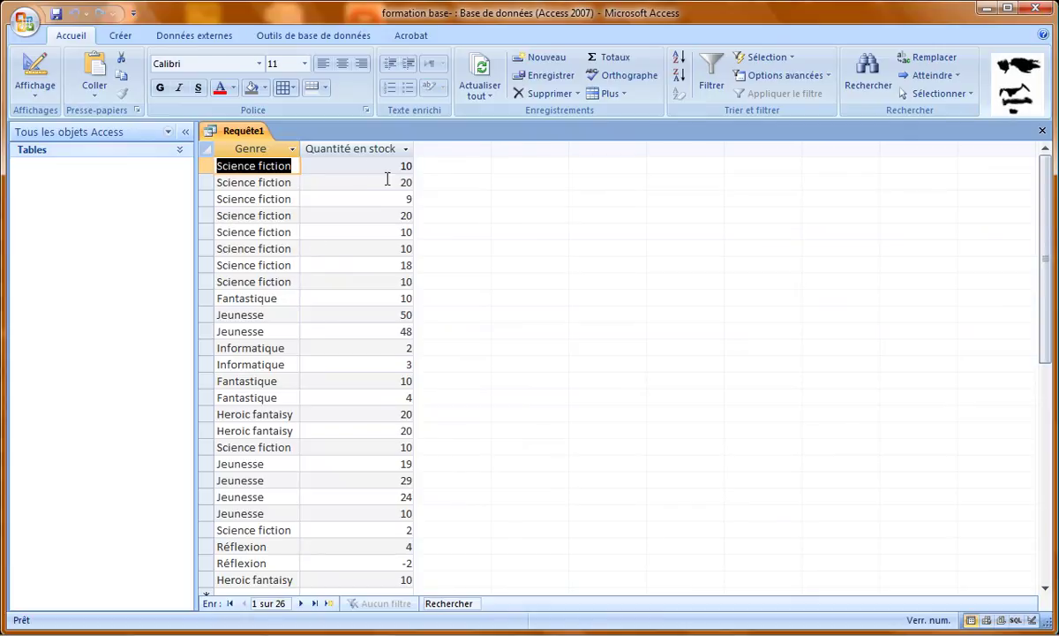
{"action": "left_click", "coordinate": [33, 75]}
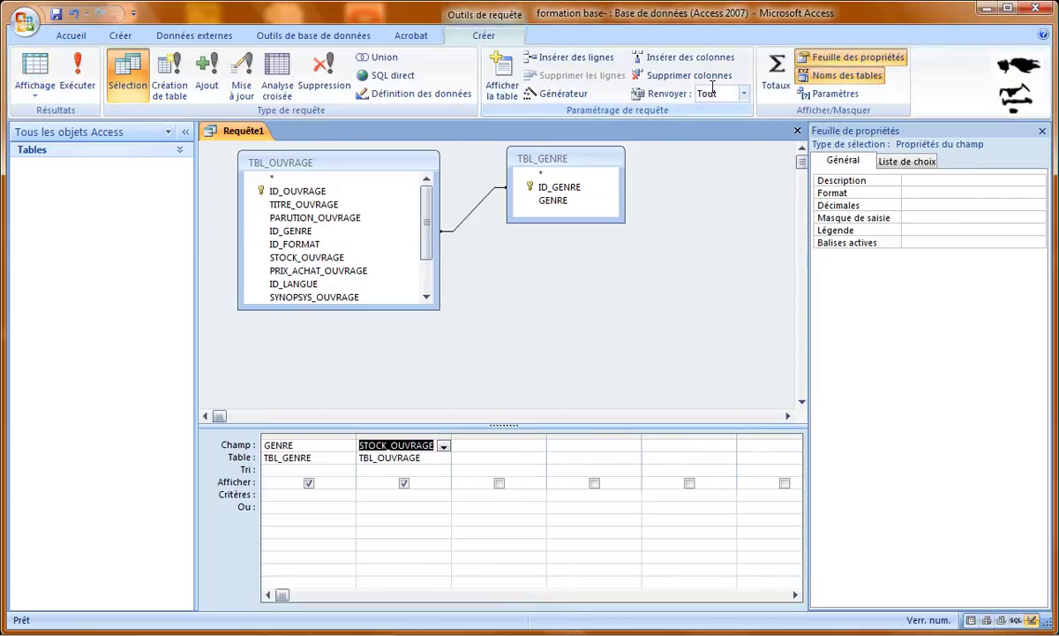
{"action": "left_click", "coordinate": [779, 71]}
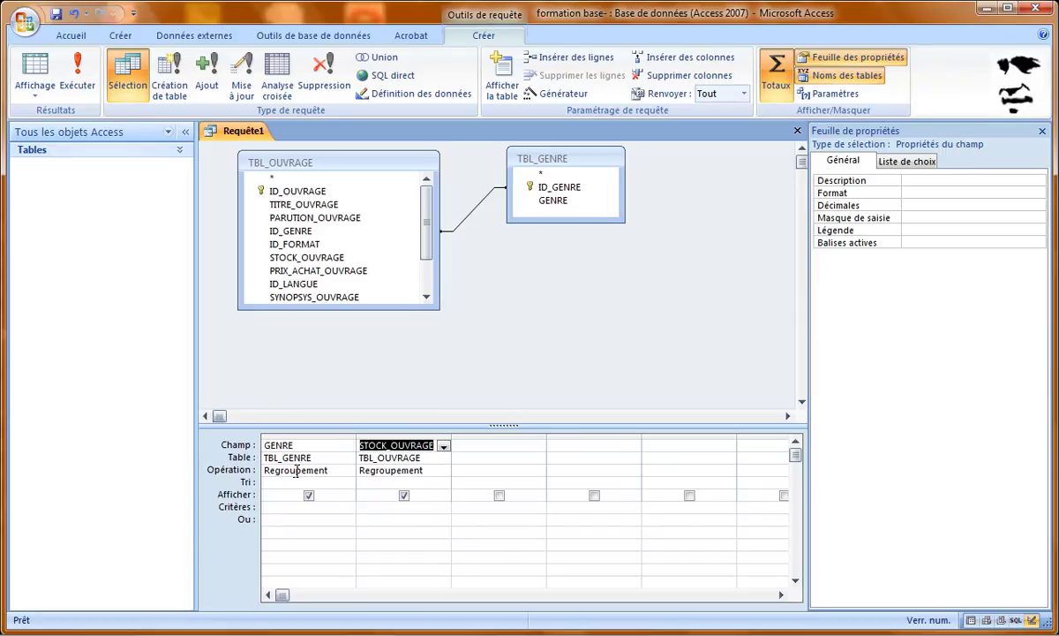
{"action": "left_click", "coordinate": [420, 471]}
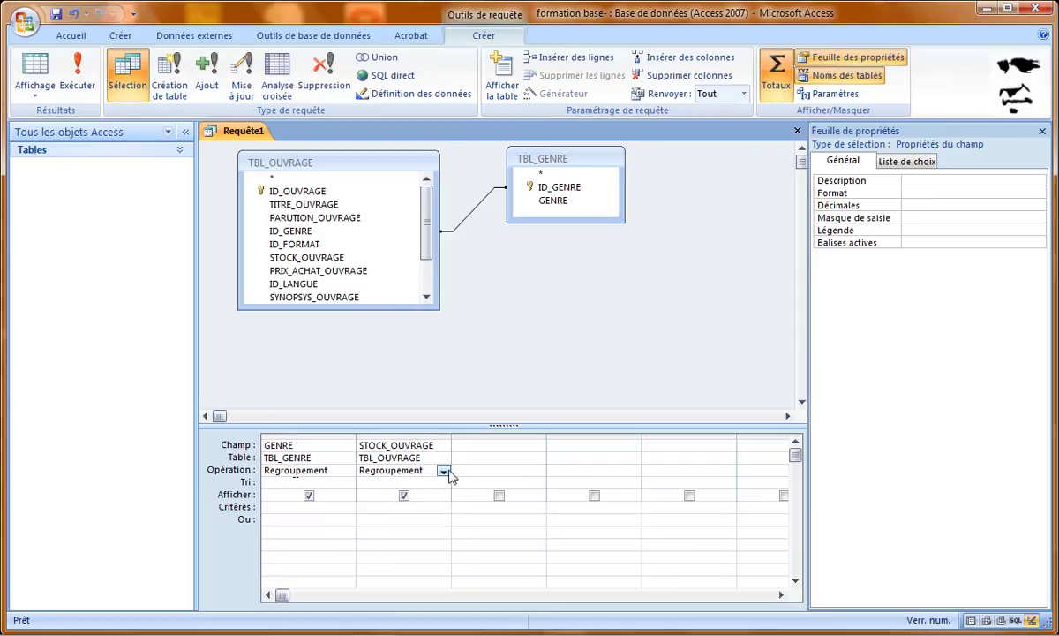
{"action": "left_click", "coordinate": [443, 471]}
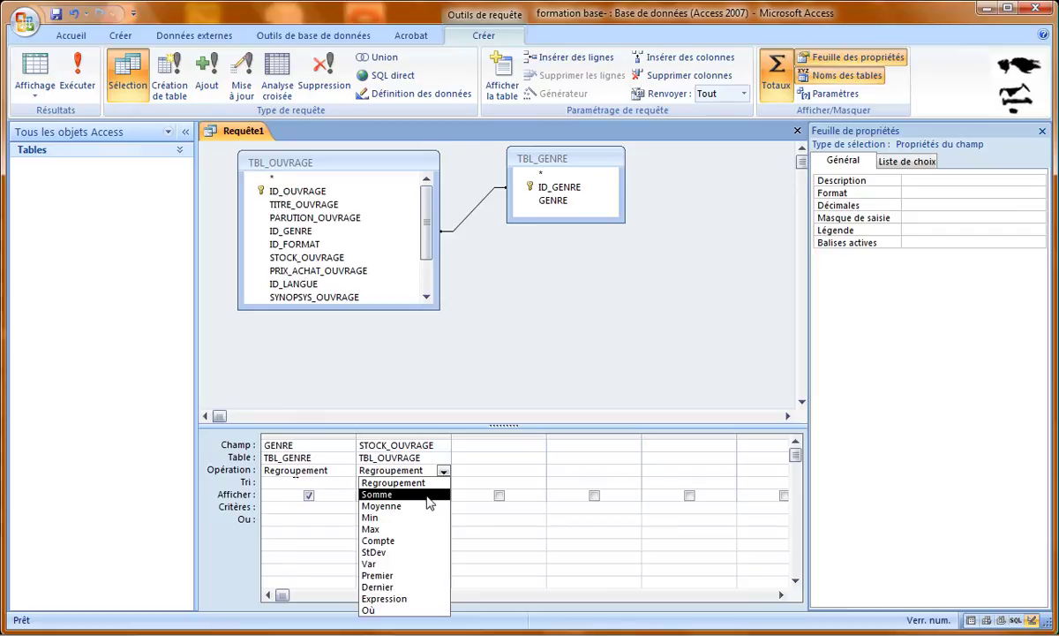
{"action": "left_click", "coordinate": [430, 502]}
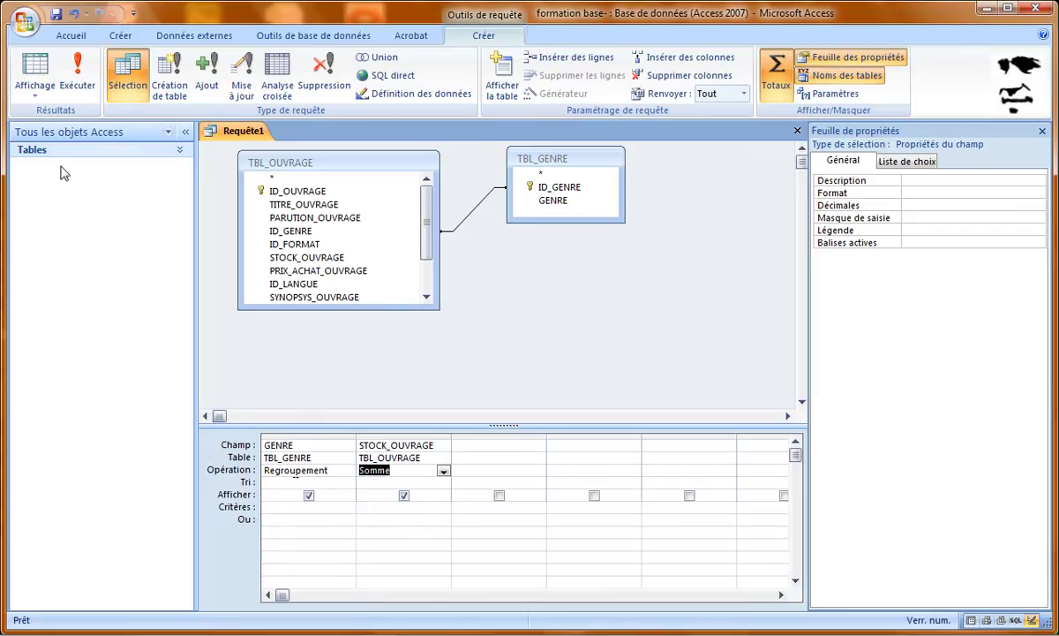
Step: Display the stock sums per genre, fit the sum column's width to its full heading, and return to design view
{"action": "left_click", "coordinate": [36, 71]}
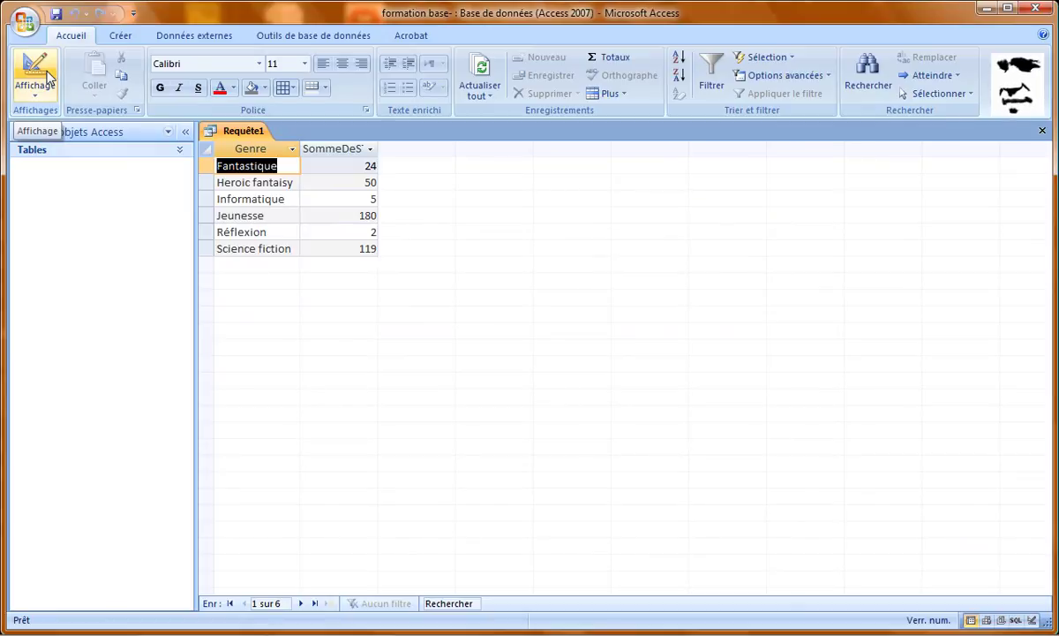
{"action": "double_click", "coordinate": [378, 148]}
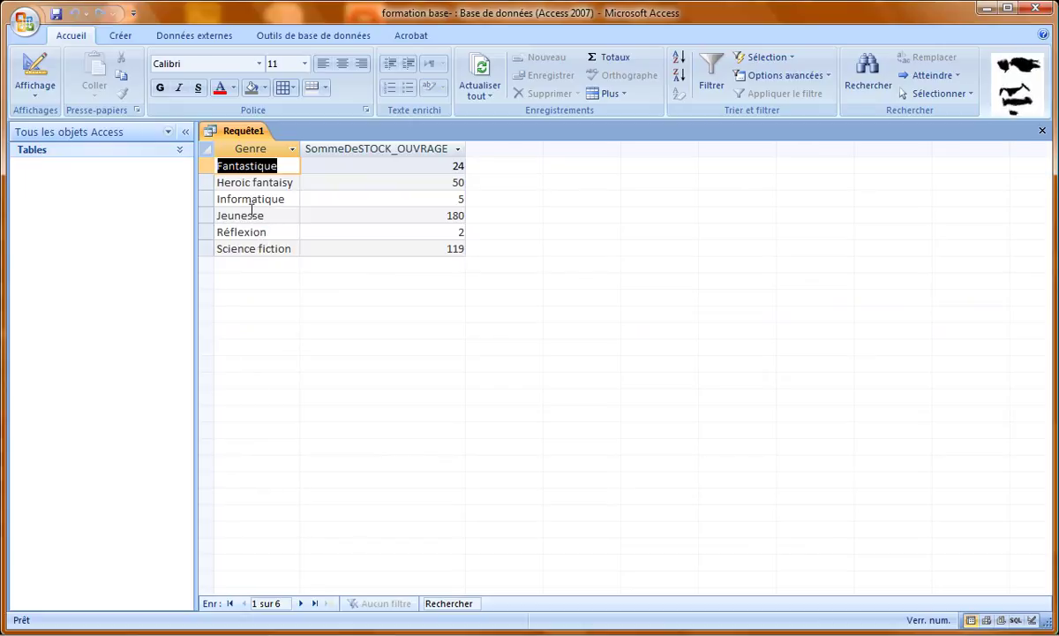
{"action": "left_click", "coordinate": [36, 70]}
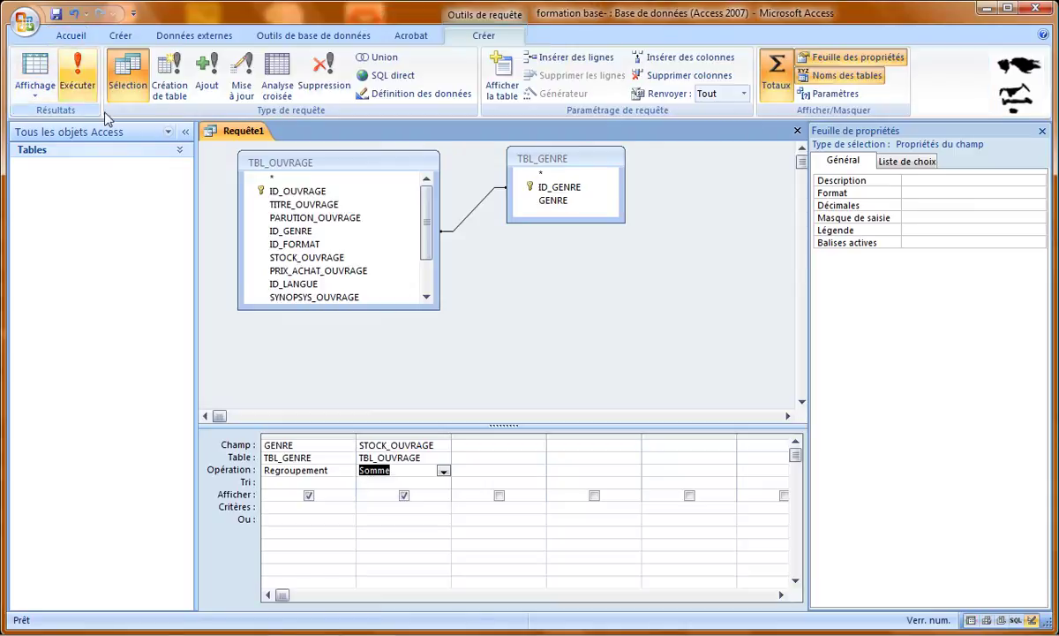
Step: Change the STOCK_OUVRAGE operation to Moyenne, view the averages per genre as a datasheet, and return to design view
{"action": "left_click", "coordinate": [443, 472]}
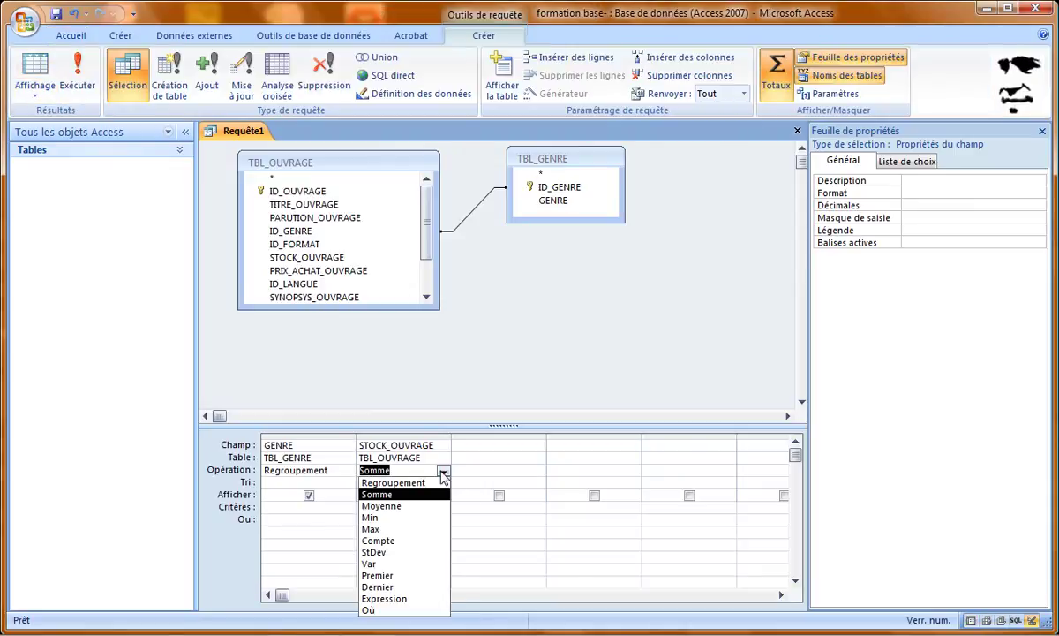
{"action": "left_click", "coordinate": [422, 506]}
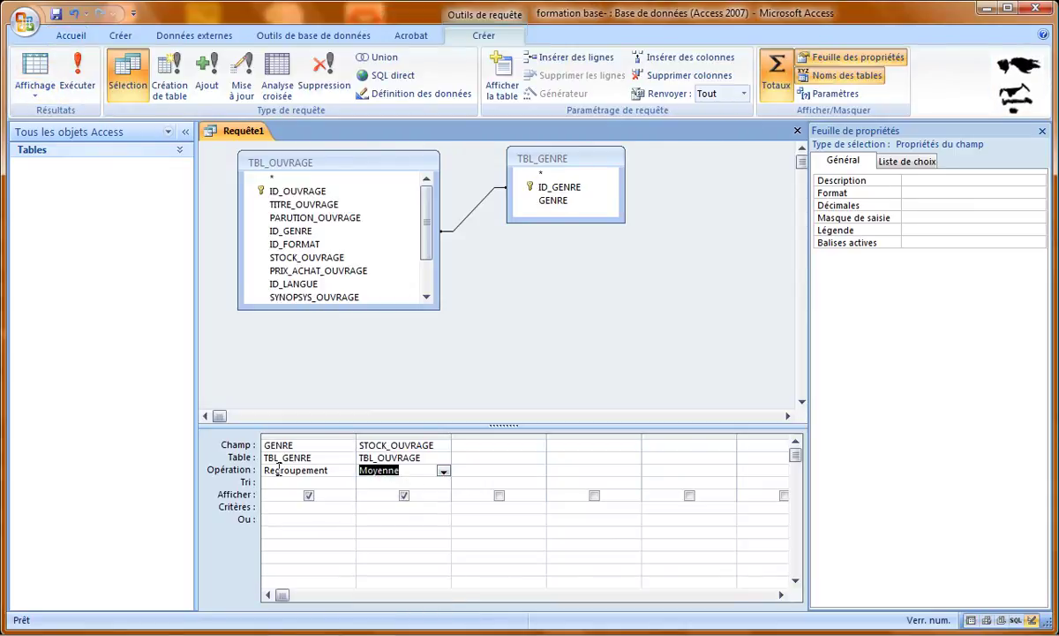
{"action": "left_click", "coordinate": [28, 75]}
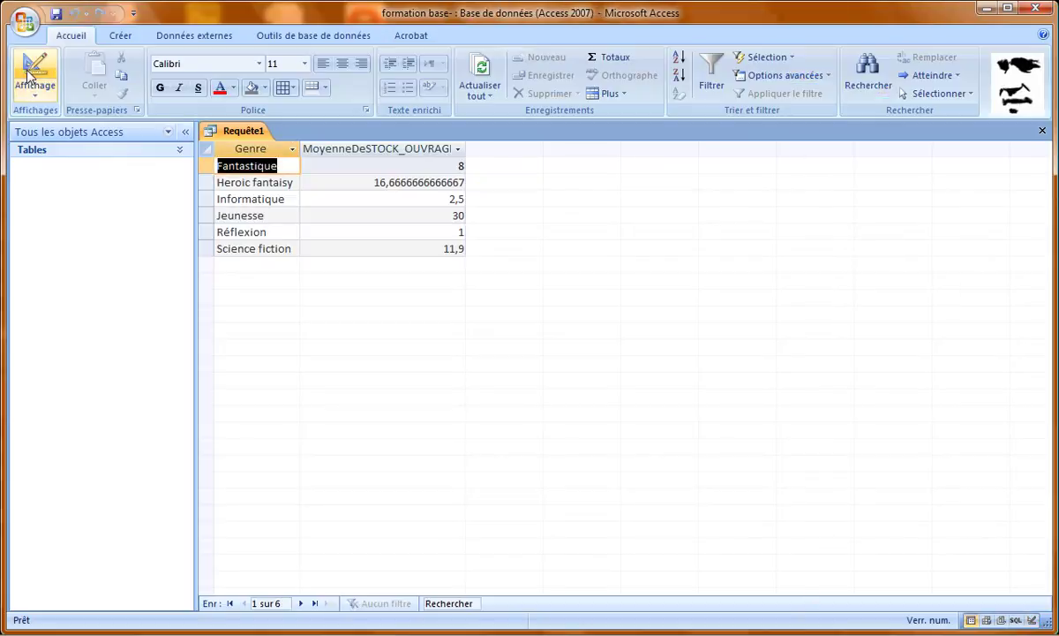
{"action": "left_click", "coordinate": [29, 75]}
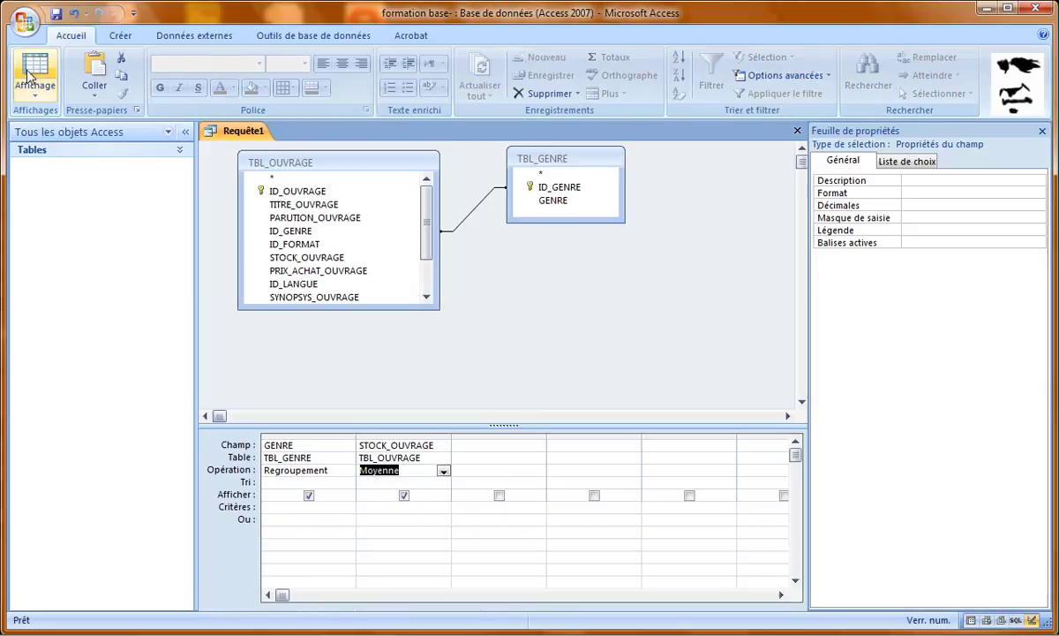
Step: Set the STOCK_OUVRAGE operation to Min, view the minimum stock per genre as a datasheet, and return to design view
{"action": "left_click", "coordinate": [443, 471]}
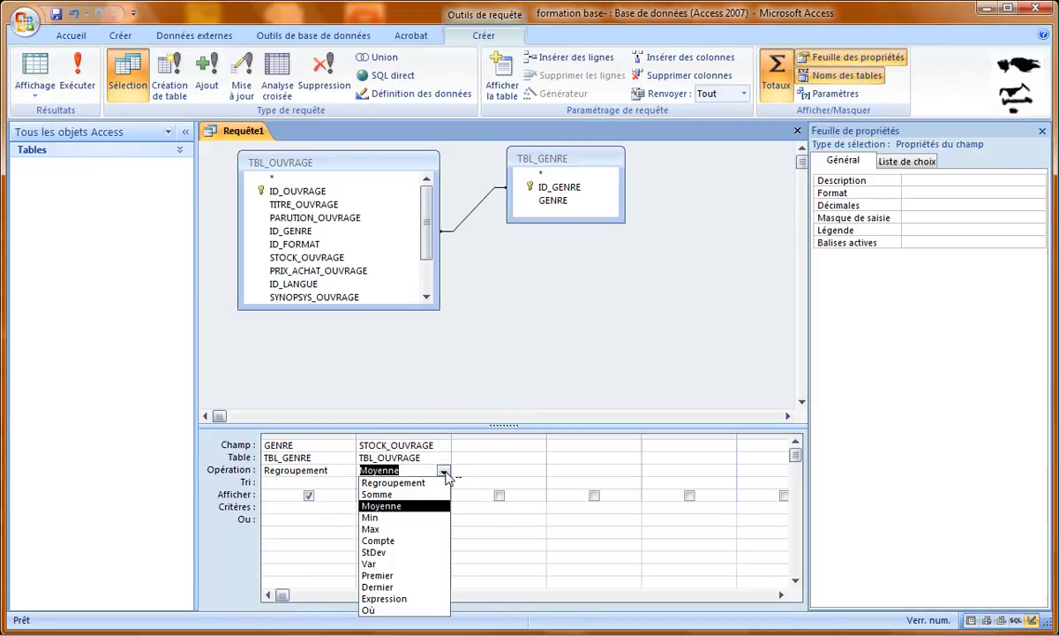
{"action": "left_click", "coordinate": [431, 530]}
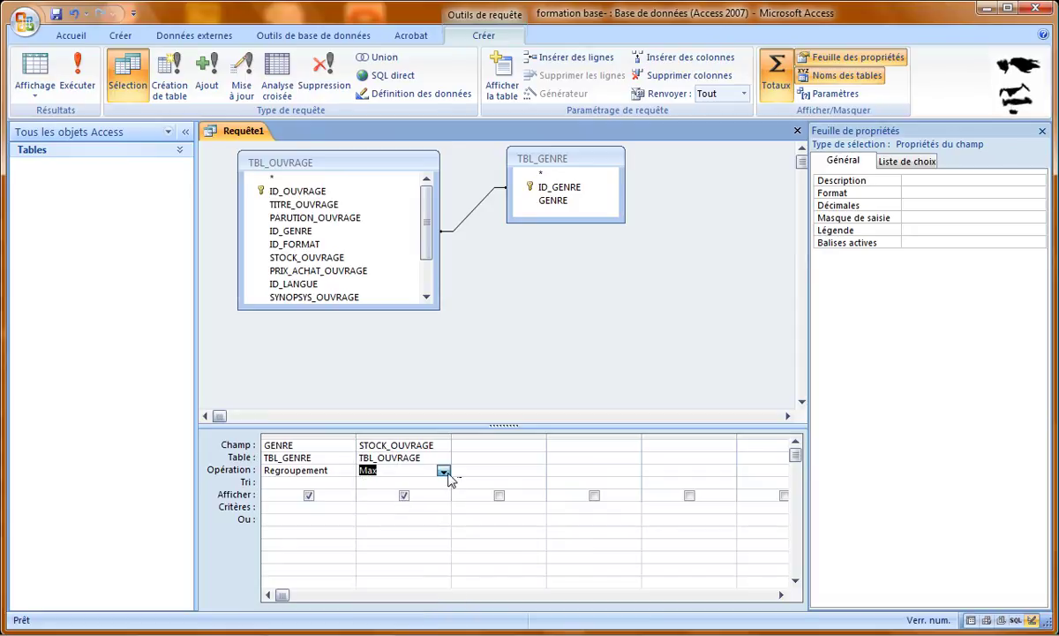
{"action": "left_click", "coordinate": [443, 472]}
{"action": "left_click", "coordinate": [429, 520]}
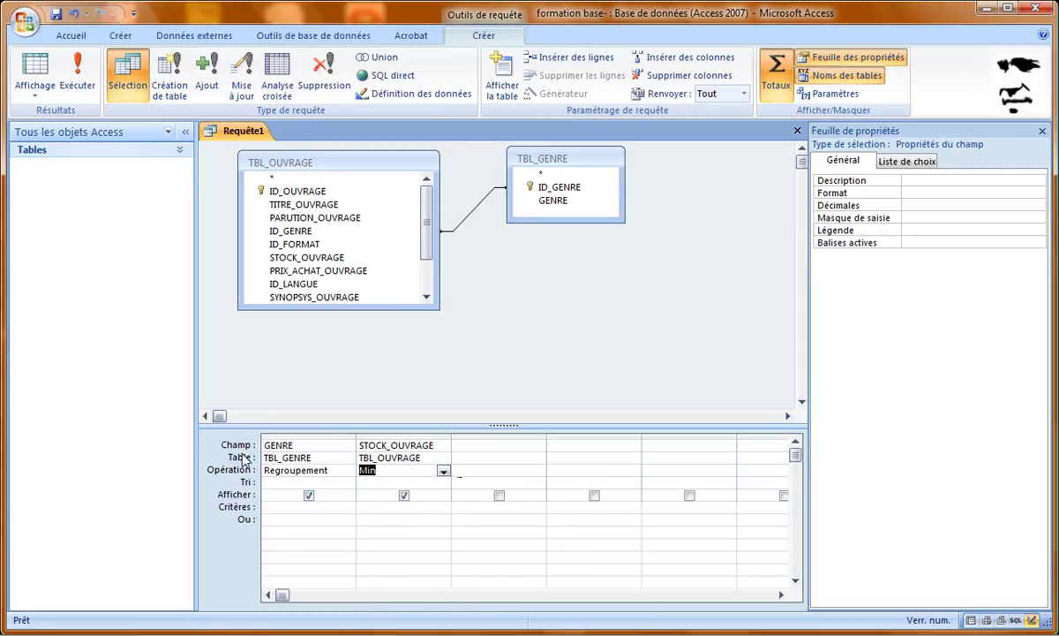
{"action": "left_click", "coordinate": [35, 71]}
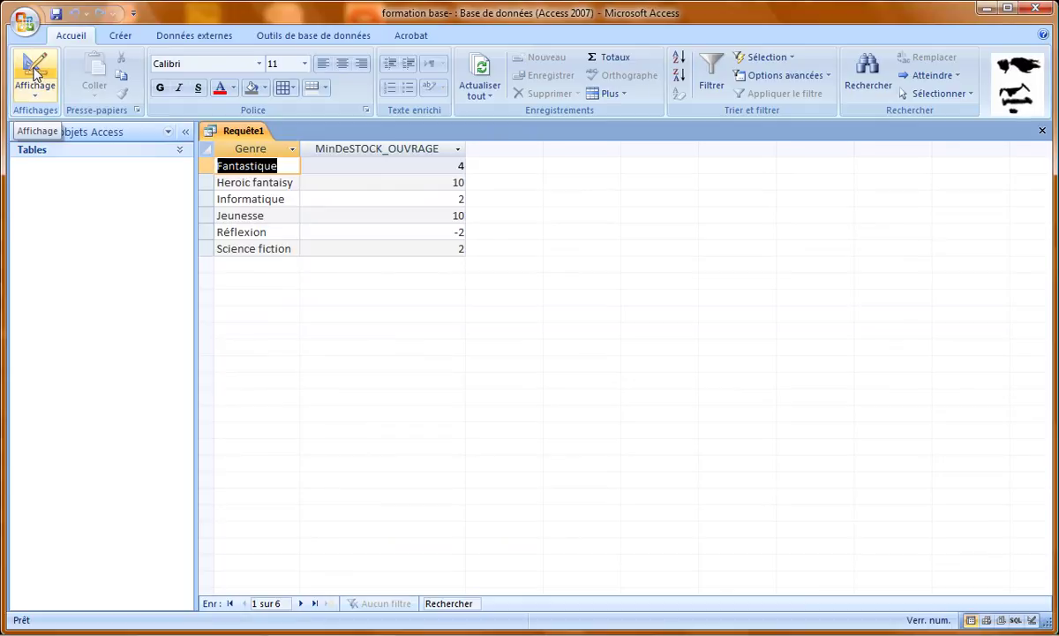
{"action": "left_click", "coordinate": [34, 72]}
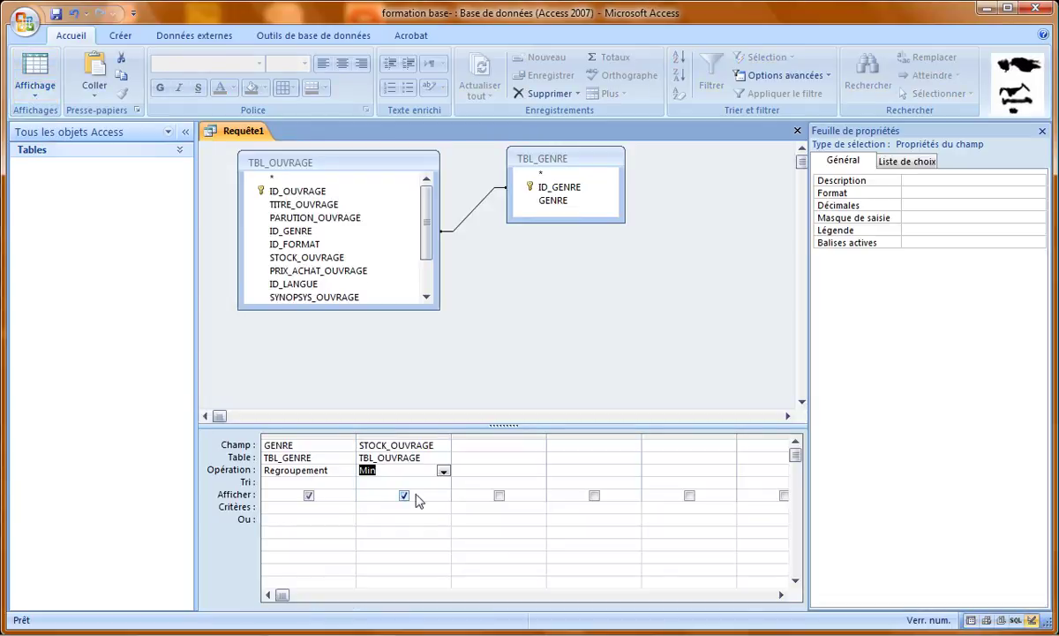
Step: Set the STOCK_OUVRAGE operation to Max and display the maximum stock per genre as a datasheet
{"action": "left_click", "coordinate": [443, 472]}
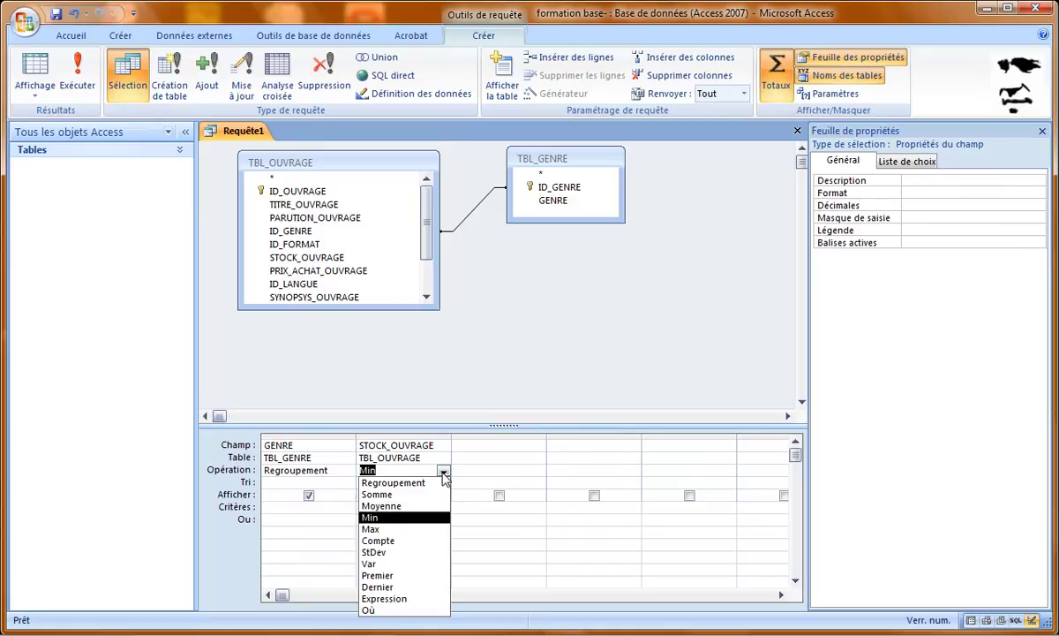
{"action": "left_click", "coordinate": [424, 531]}
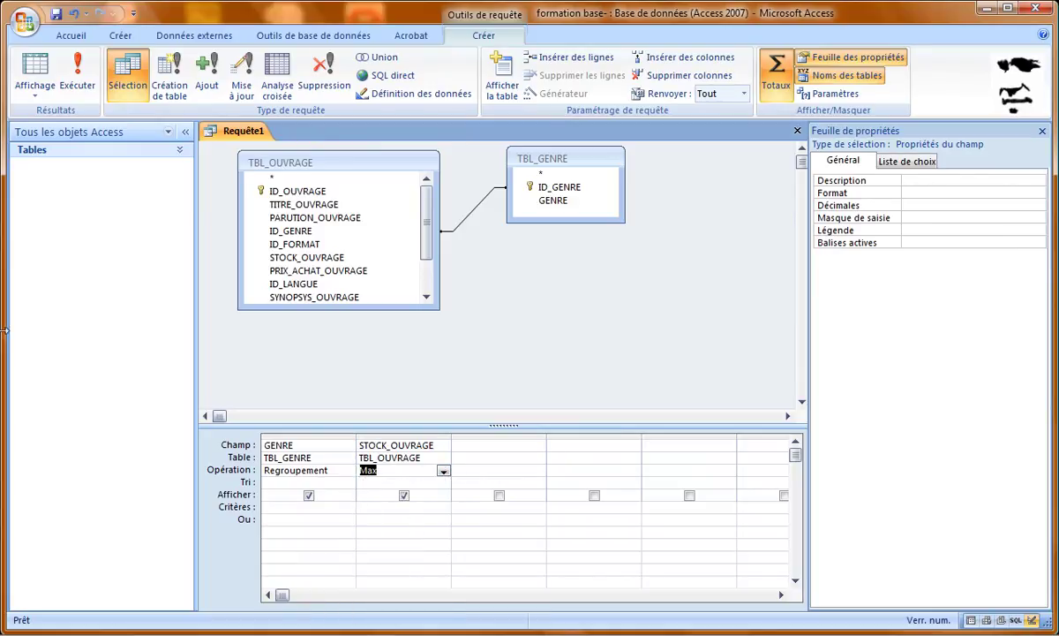
{"action": "left_click", "coordinate": [35, 71]}
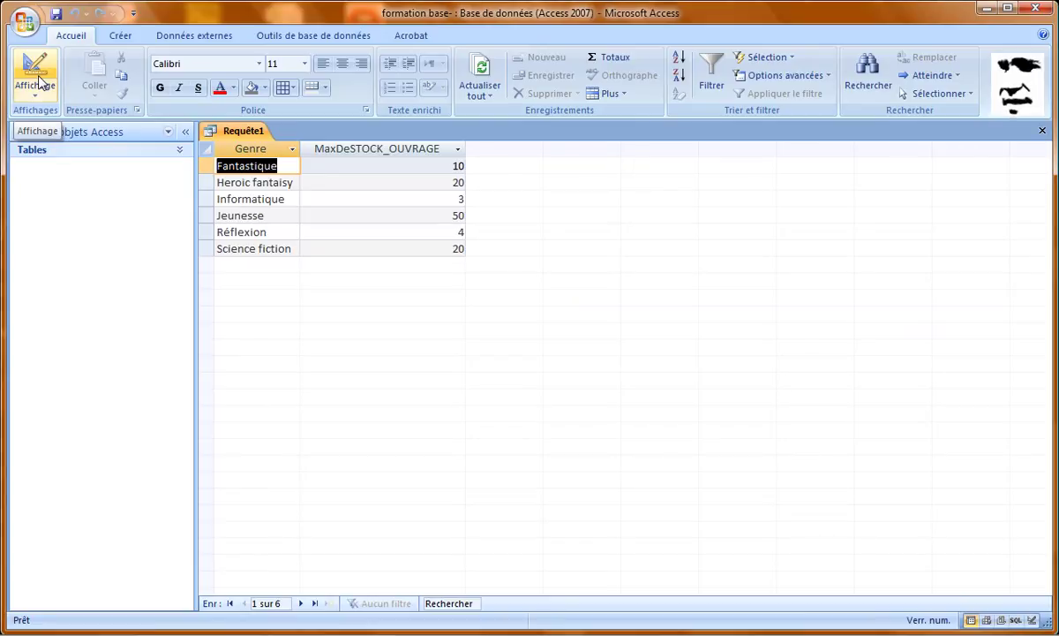
Step: Return to design view and examine the operations available for the STOCK_OUVRAGE field
{"action": "left_click", "coordinate": [38, 78]}
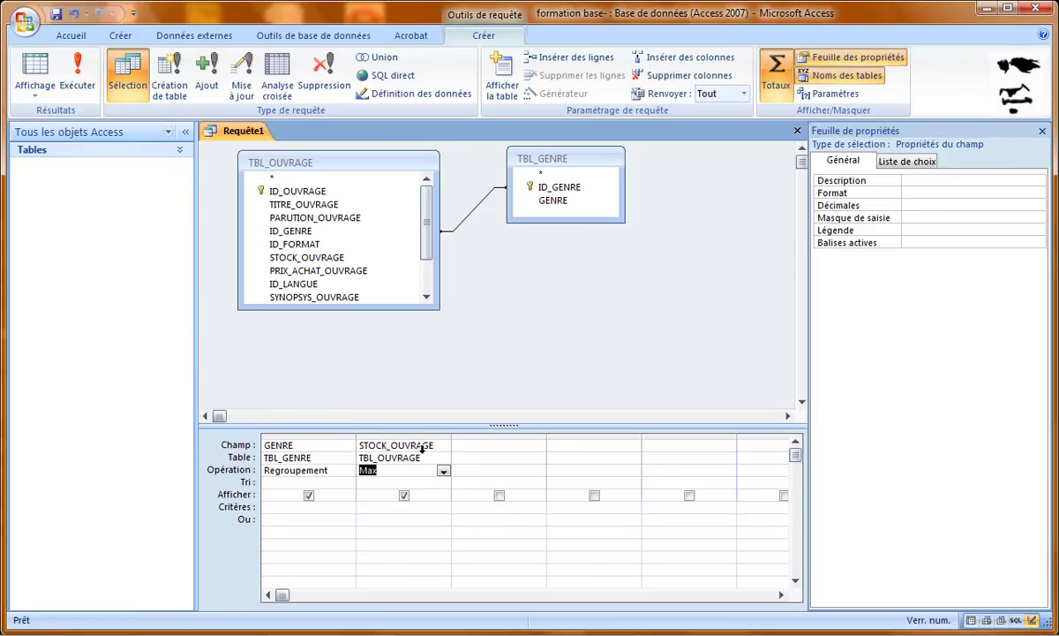
{"action": "left_click", "coordinate": [444, 471]}
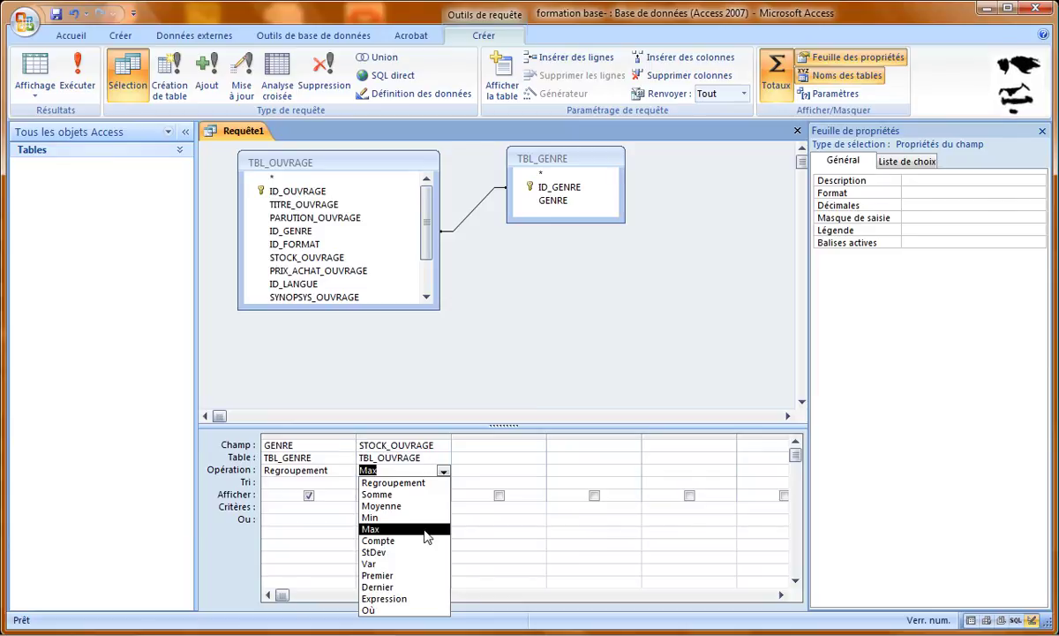
{"action": "left_click", "coordinate": [444, 473]}
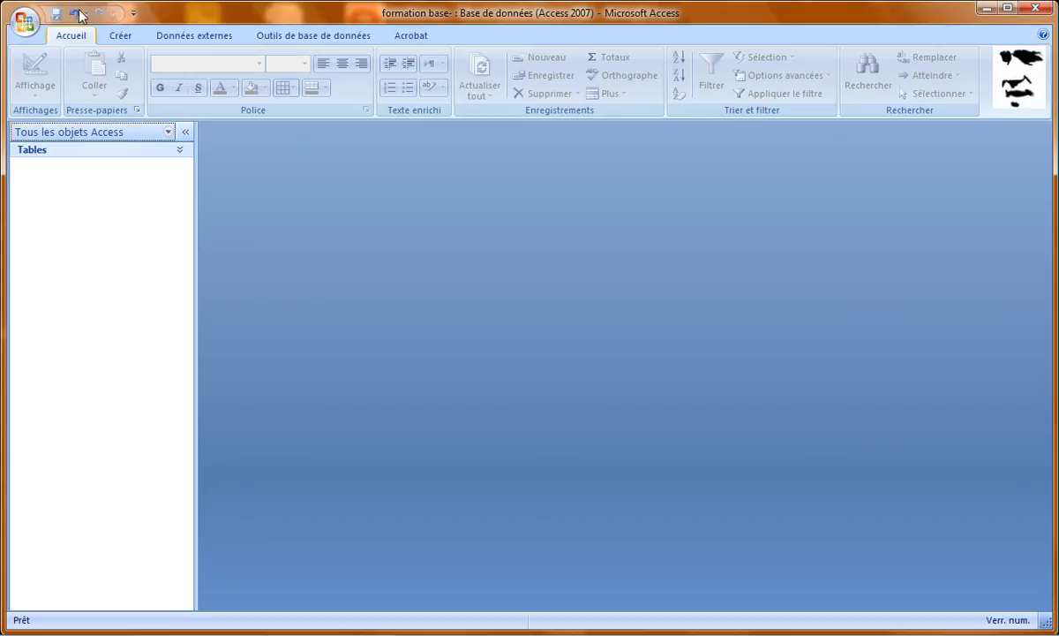
Step: Create a new query in design view with the tables TBL_OUVRAGE and TBL_GENRE
{"action": "left_click", "coordinate": [116, 36]}
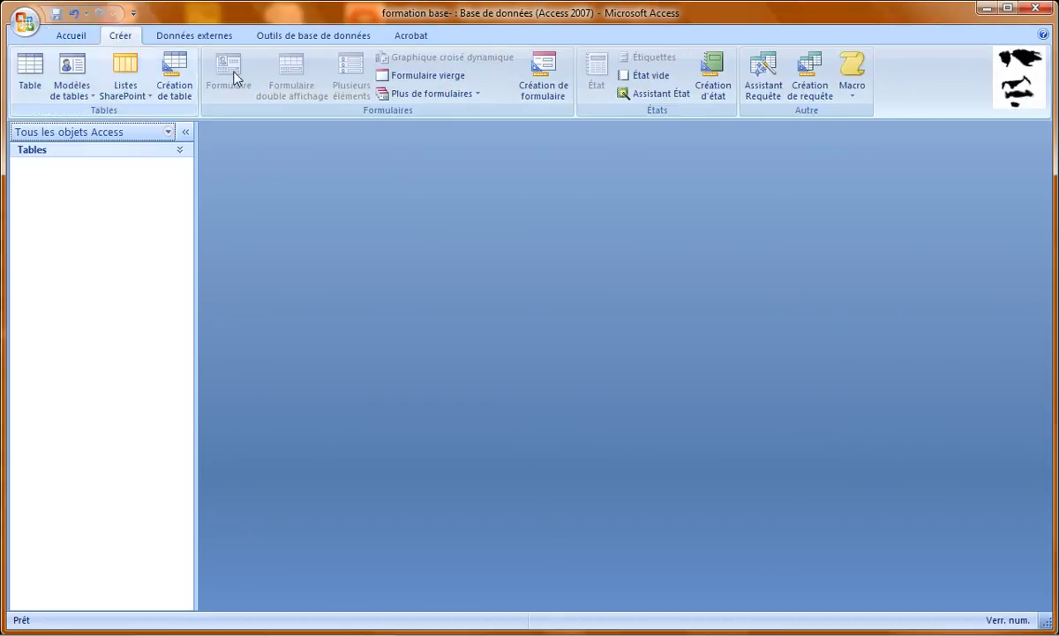
{"action": "left_click", "coordinate": [810, 78]}
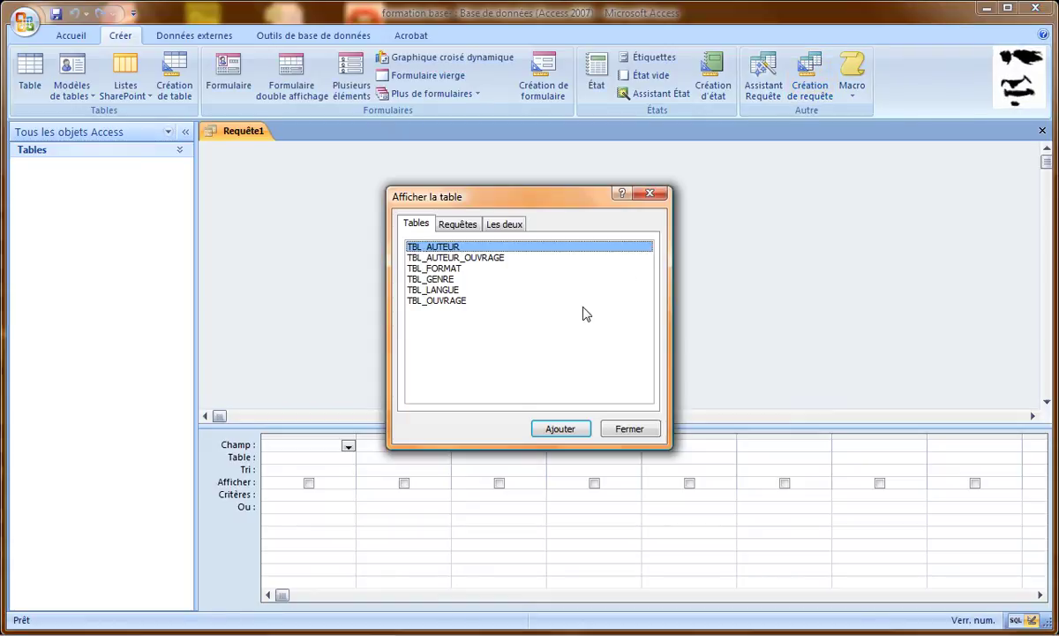
{"action": "double_click", "coordinate": [460, 302]}
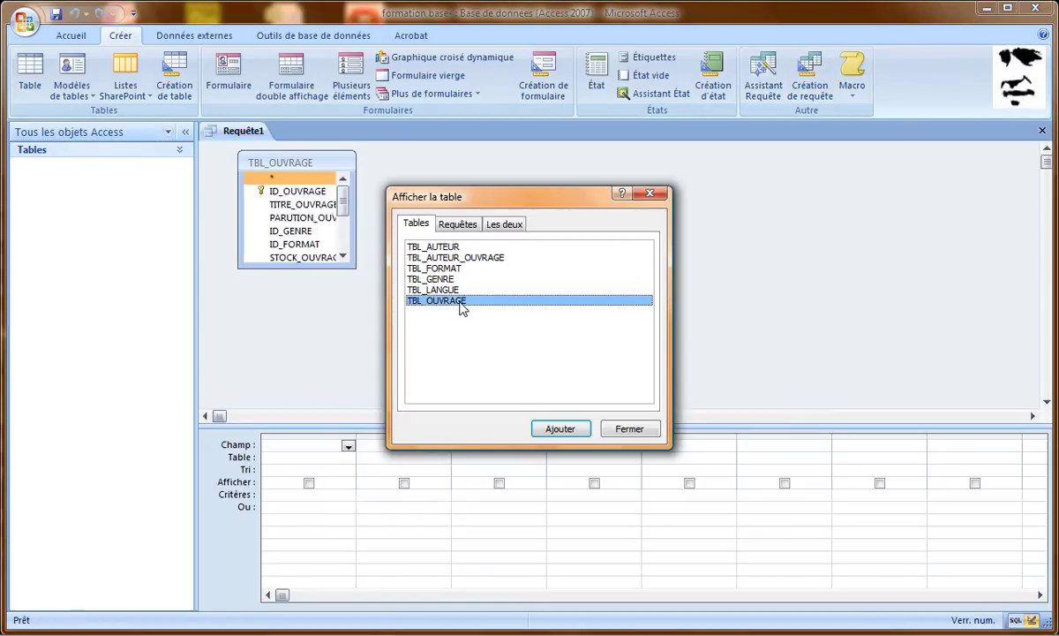
{"action": "double_click", "coordinate": [427, 278]}
{"action": "left_click", "coordinate": [634, 429]}
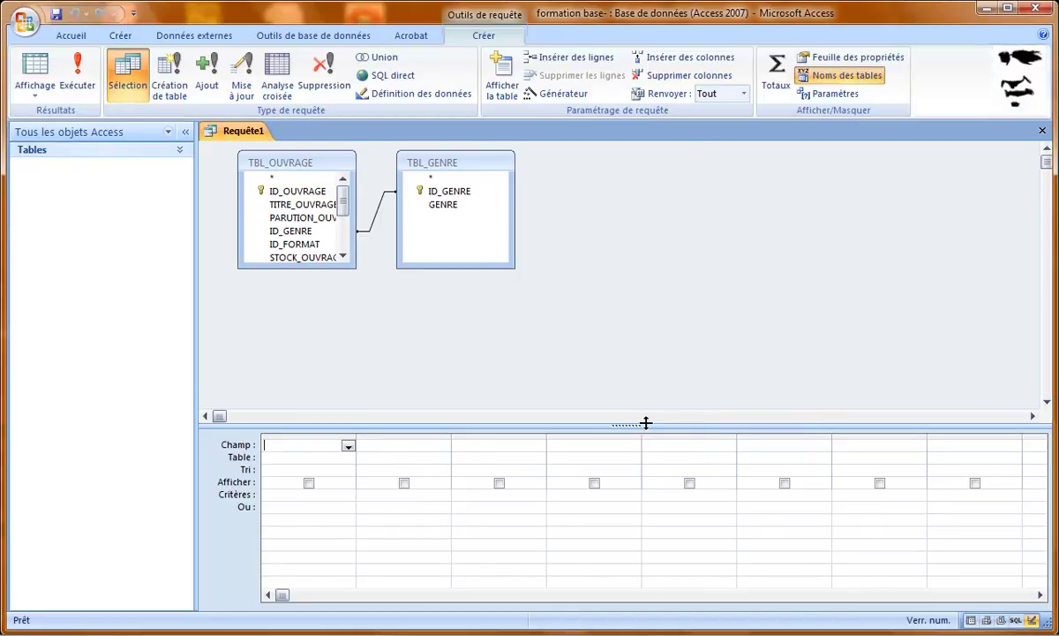
Step: Space out the two tables and resize them so all TBL_OUVRAGE fields show, with COUVERTURE_OUVRAGE collapsed
{"action": "left_click_drag", "start_coordinate": [444, 156], "coordinate": [535, 161]}
{"action": "left_click_drag", "start_coordinate": [556, 270], "coordinate": [555, 223]}
{"action": "left_click_drag", "start_coordinate": [356, 268], "coordinate": [438, 321]}
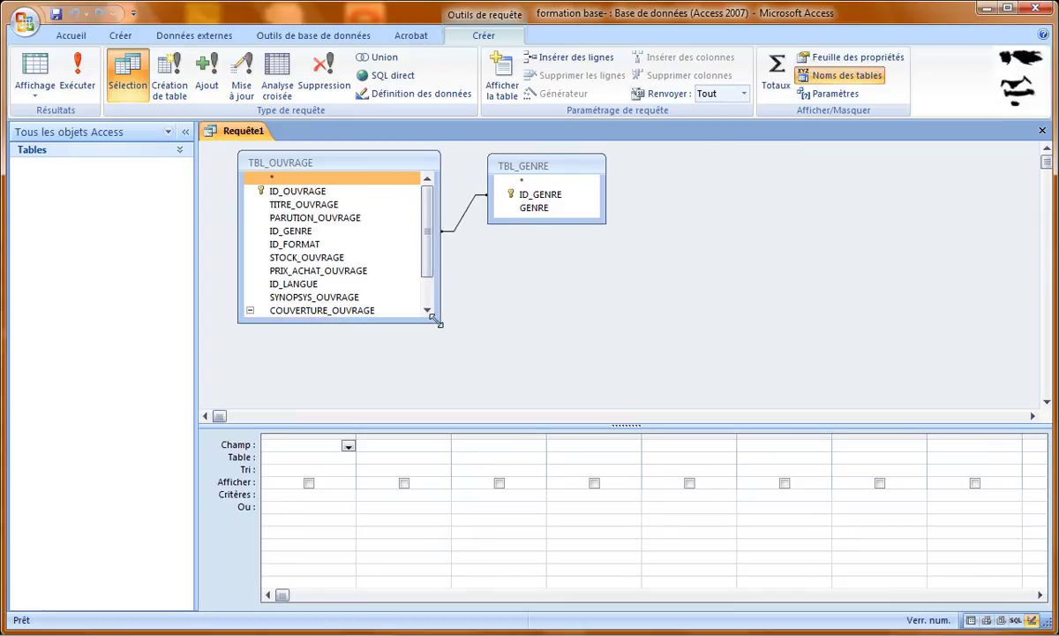
{"action": "left_click", "coordinate": [253, 313]}
{"action": "left_click", "coordinate": [250, 311]}
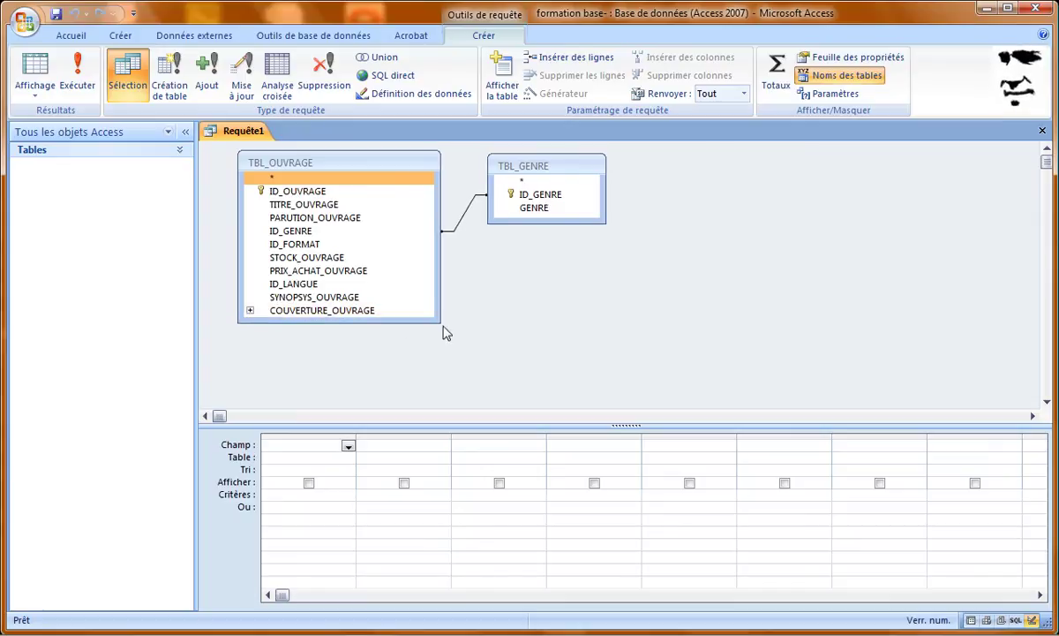
{"action": "left_click_drag", "start_coordinate": [440, 287], "coordinate": [398, 282]}
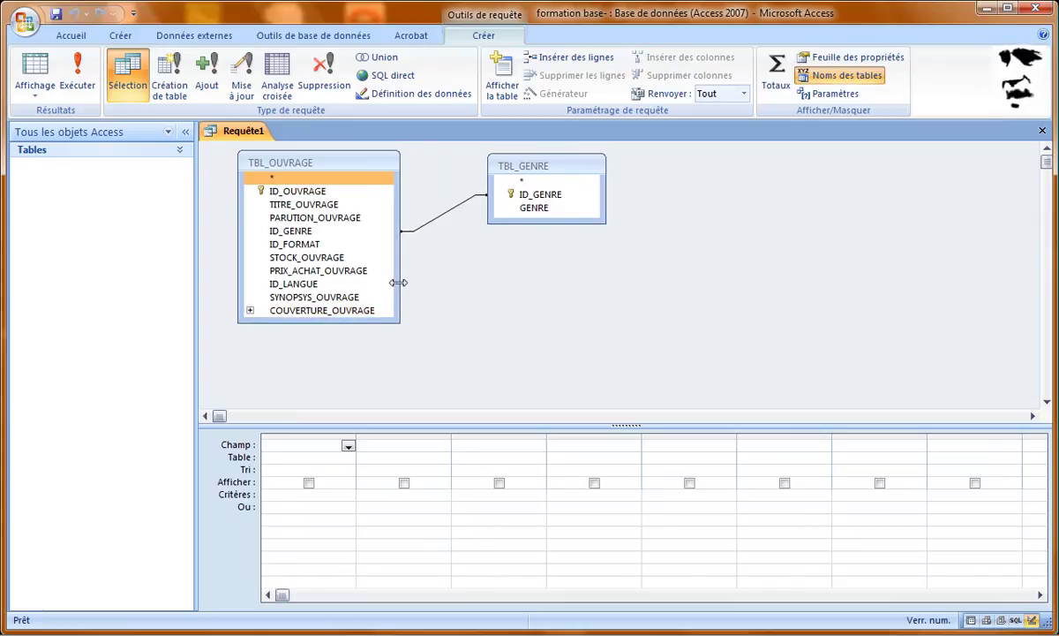
Step: Add TITRE_OUVRAGE and GENRE to the query, fit the Titre column's width in the datasheet, and return to design view
{"action": "double_click", "coordinate": [318, 204]}
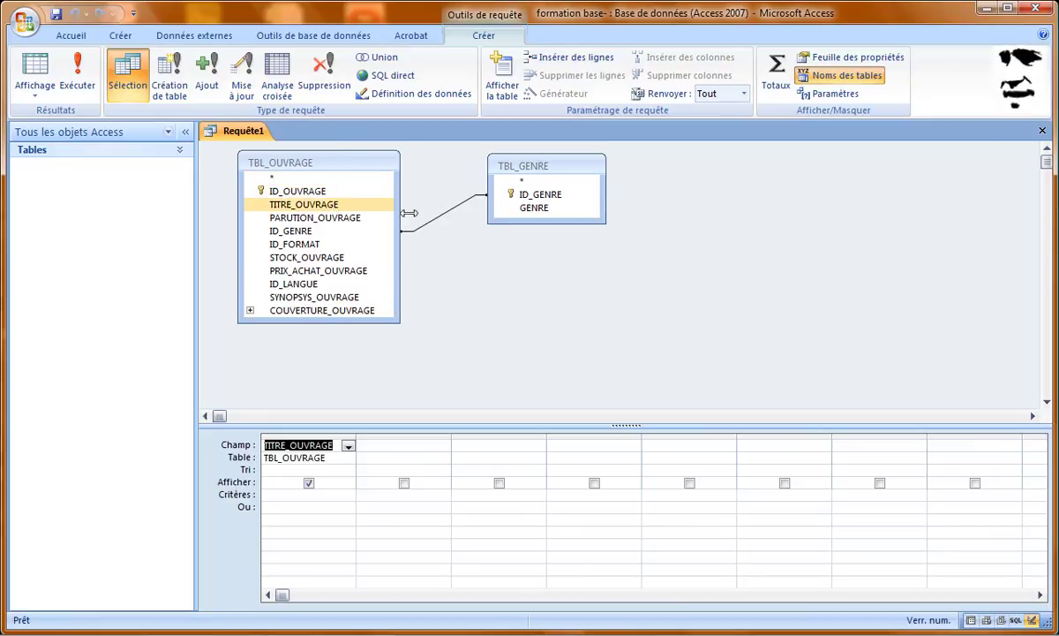
{"action": "left_click", "coordinate": [530, 210]}
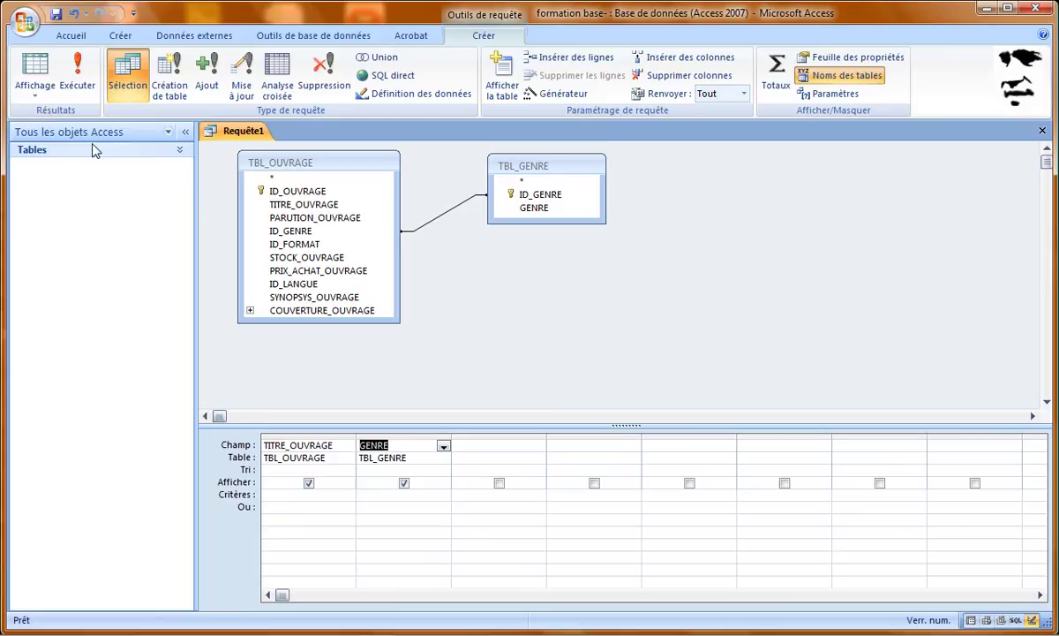
{"action": "left_click", "coordinate": [48, 69]}
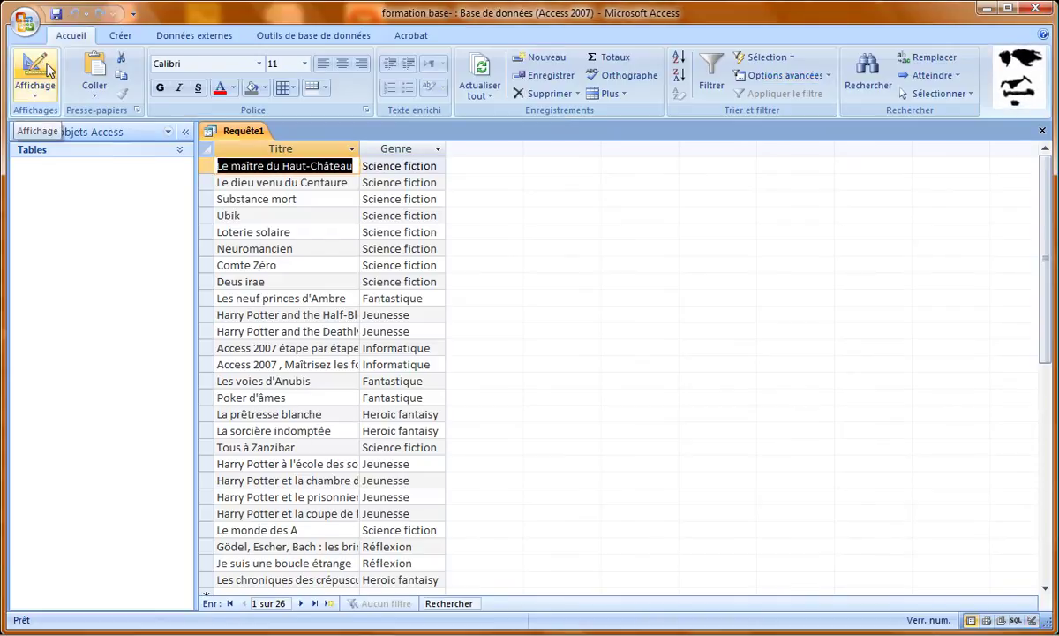
{"action": "double_click", "coordinate": [359, 148]}
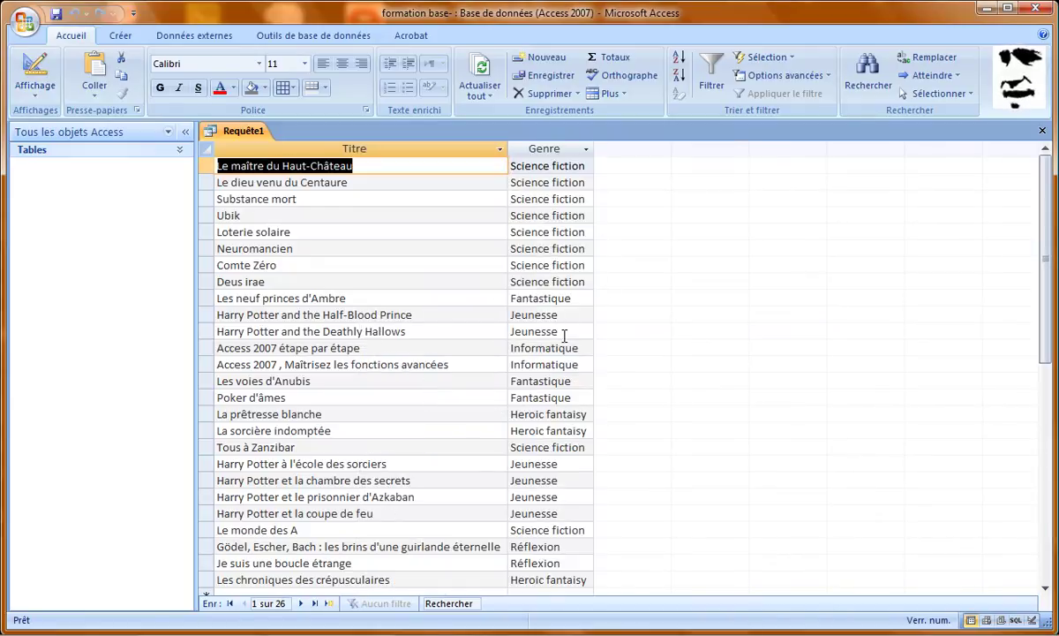
{"action": "left_click", "coordinate": [30, 79]}
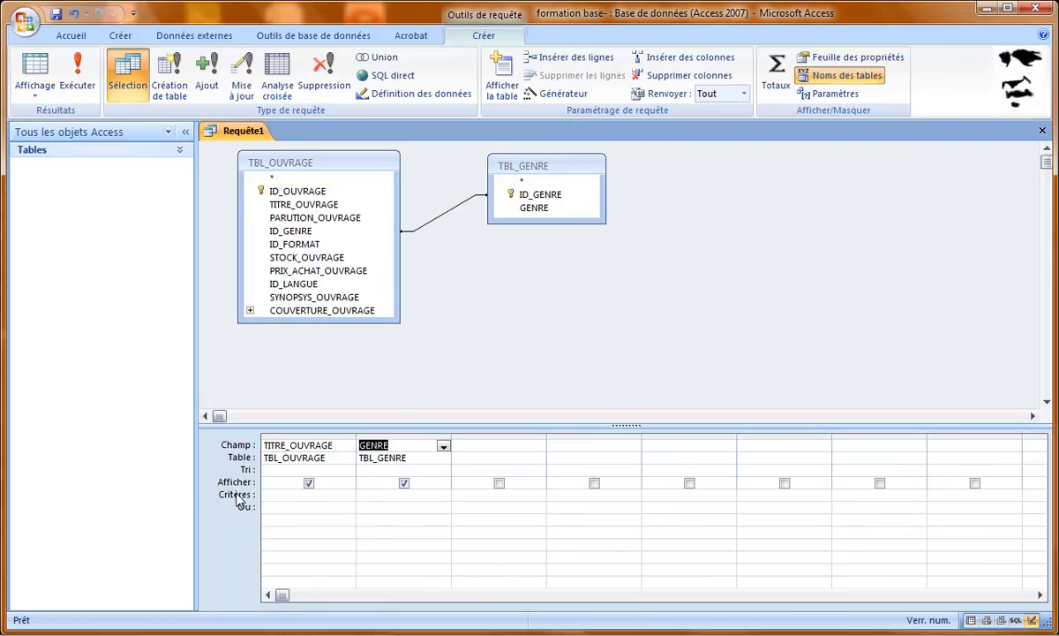
Step: Set the GENRE criterion to Fantastique, view the filtered books as a datasheet, and return to design view
{"action": "left_click", "coordinate": [374, 495]}
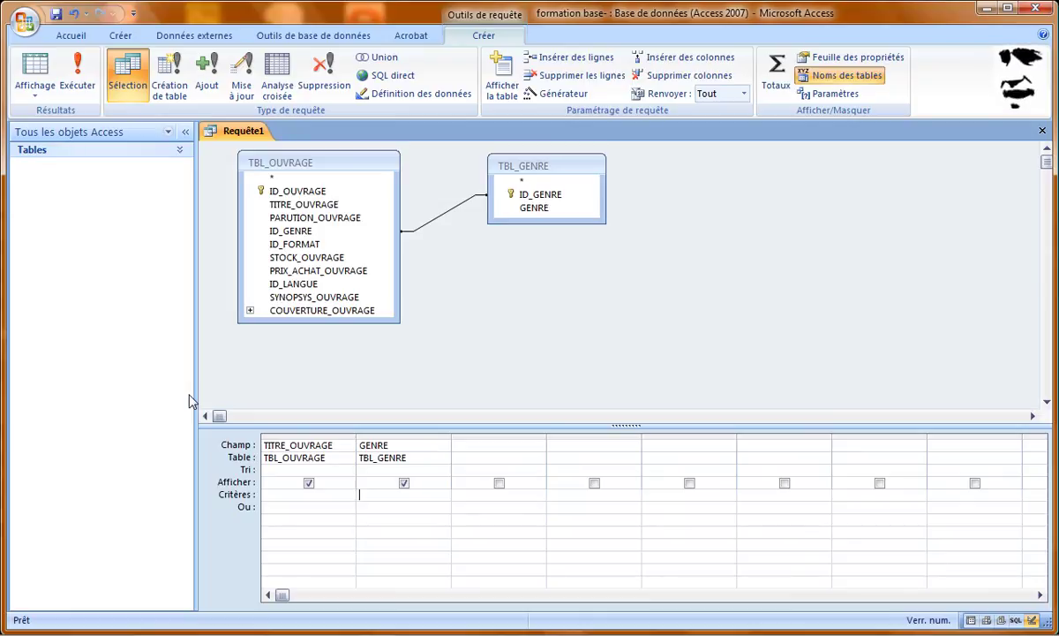
{"action": "type", "text": "Fantastique"}
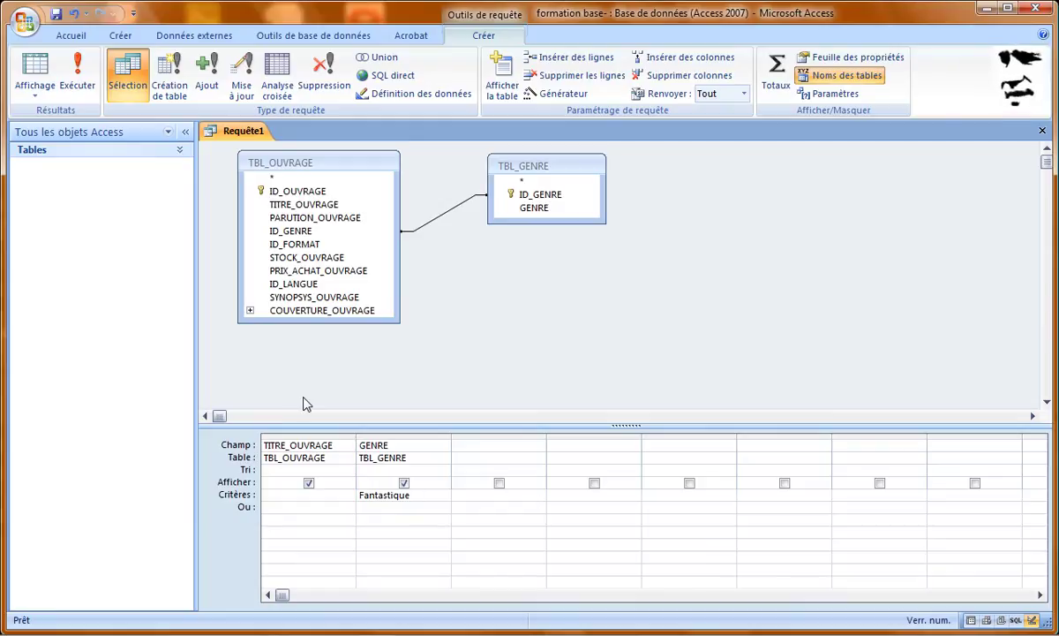
{"action": "left_click", "coordinate": [34, 71]}
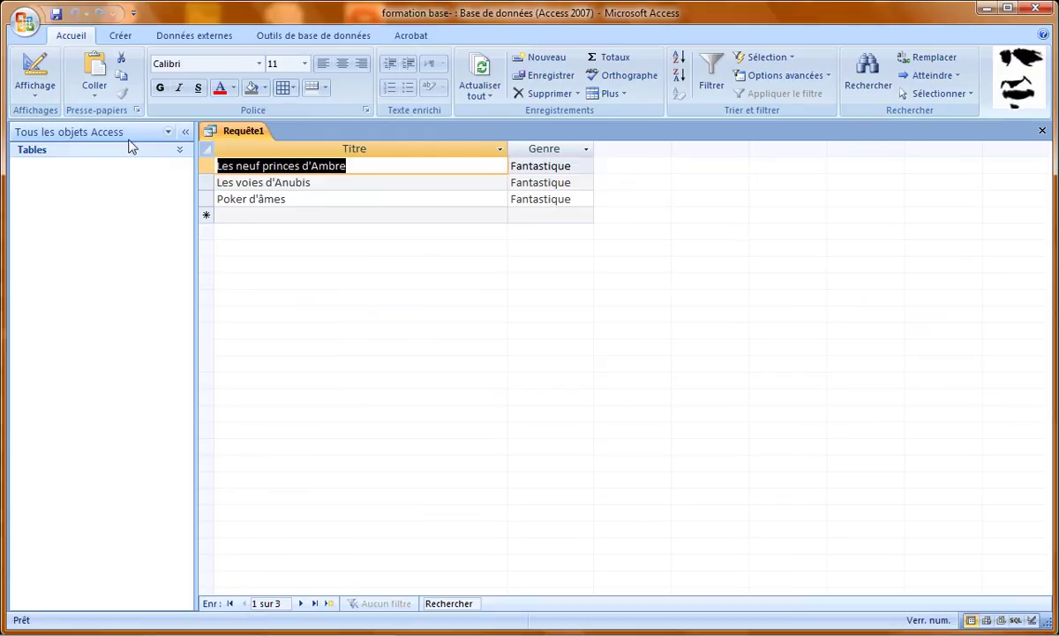
{"action": "left_click", "coordinate": [35, 71]}
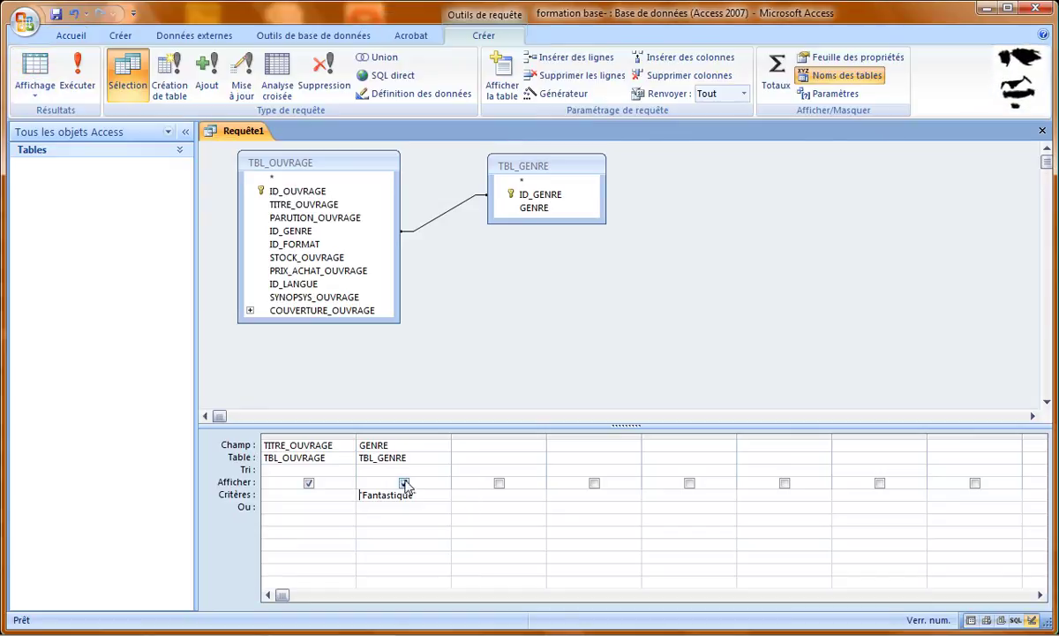
Step: Hide the GENRE field from the query output, view the datasheet, and return to design view
{"action": "left_click", "coordinate": [405, 483]}
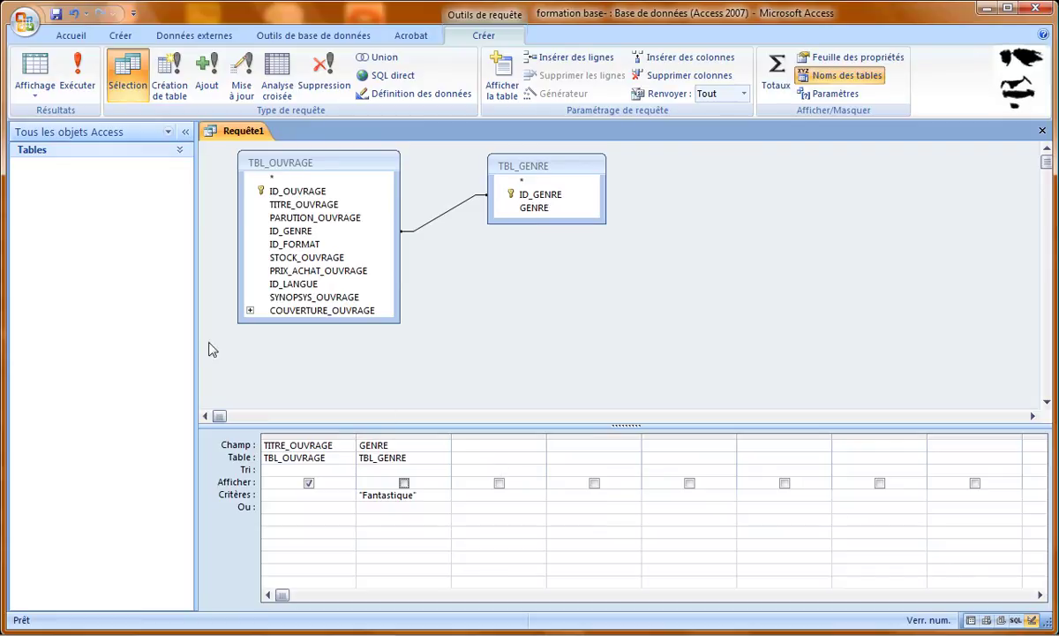
{"action": "left_click", "coordinate": [34, 71]}
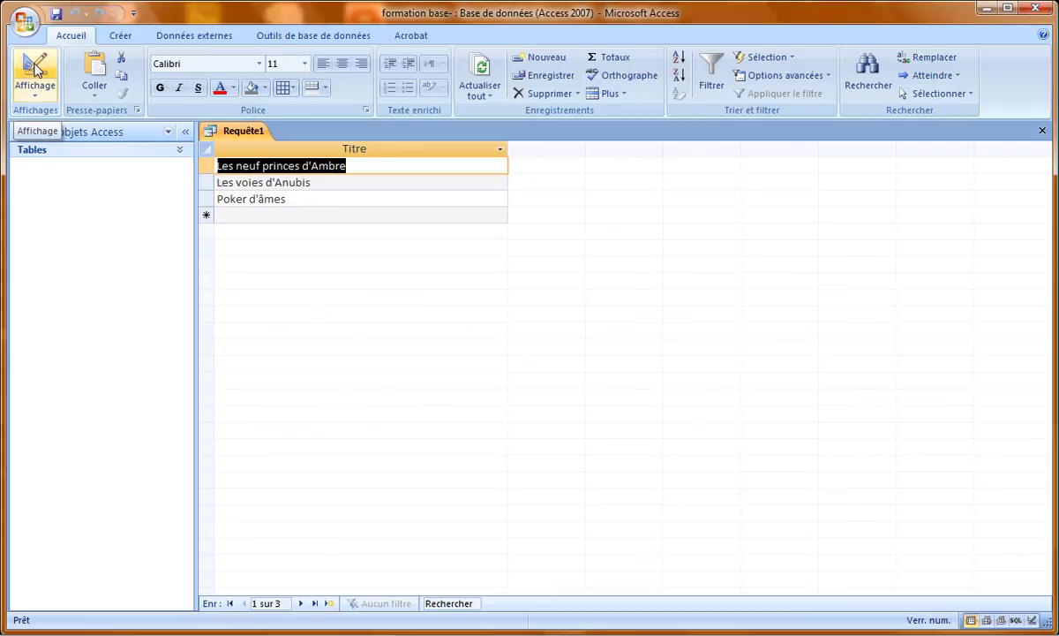
{"action": "left_click", "coordinate": [35, 71]}
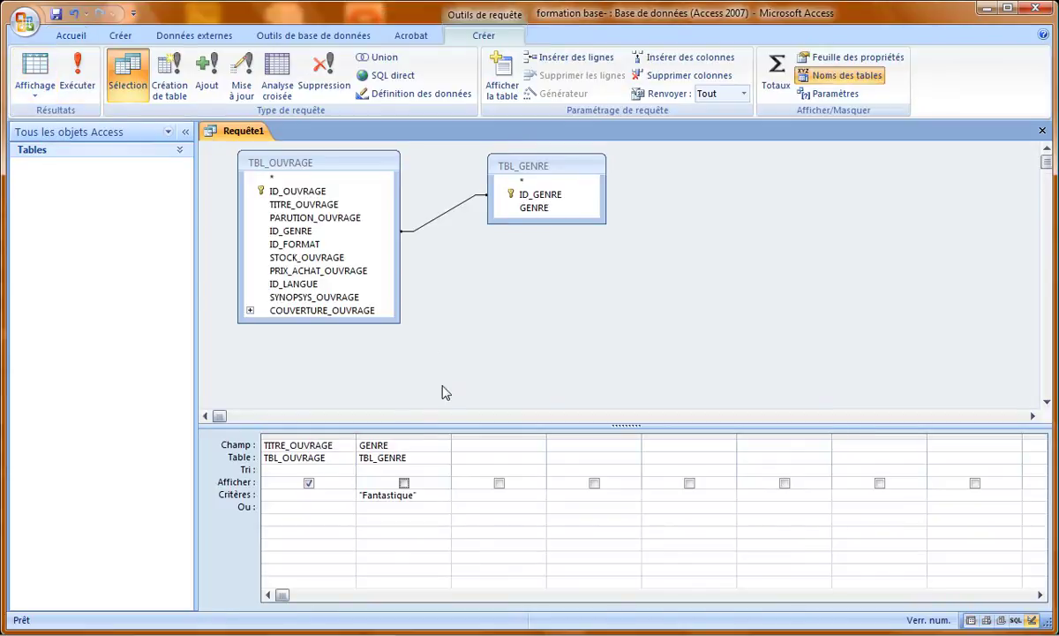
Step: Remove the GENRE field from the query grid and delete the TBL_GENRE table from the query
{"action": "left_click", "coordinate": [415, 434]}
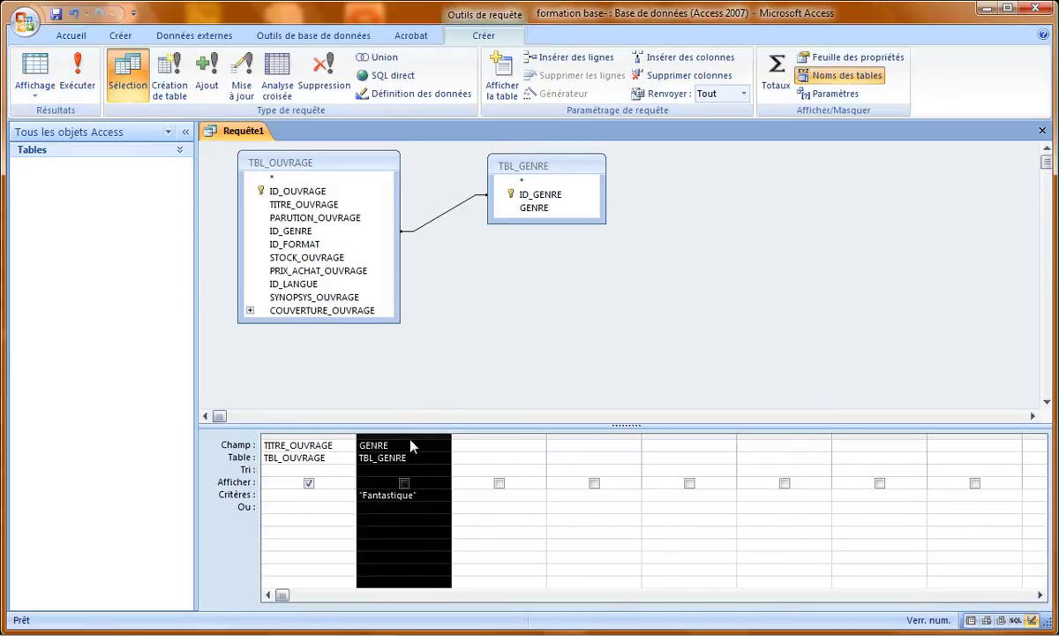
{"action": "key", "text": "Delete"}
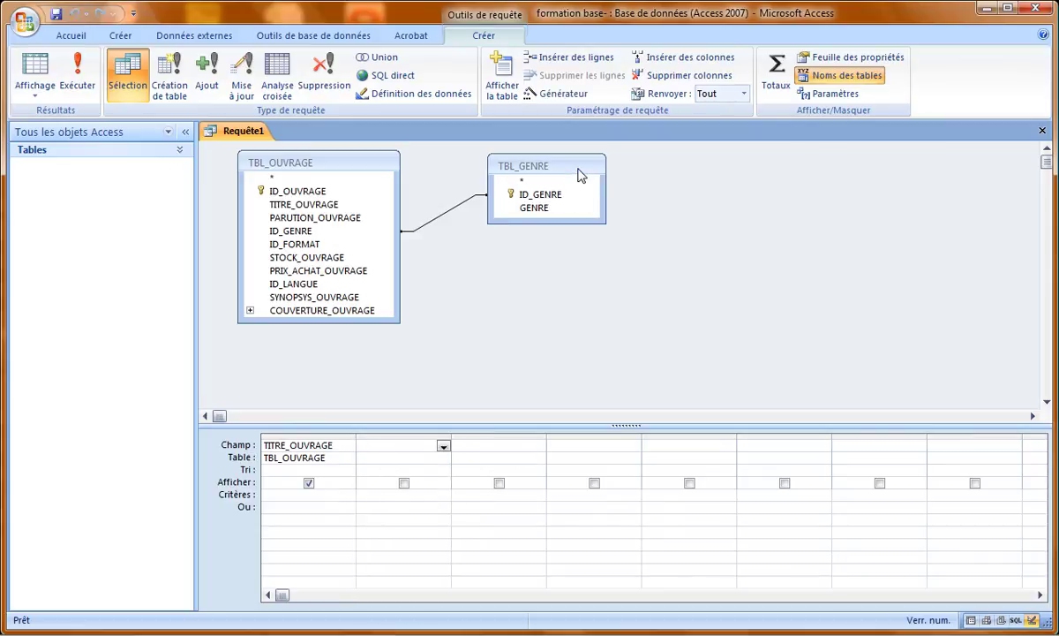
{"action": "left_click", "coordinate": [540, 166]}
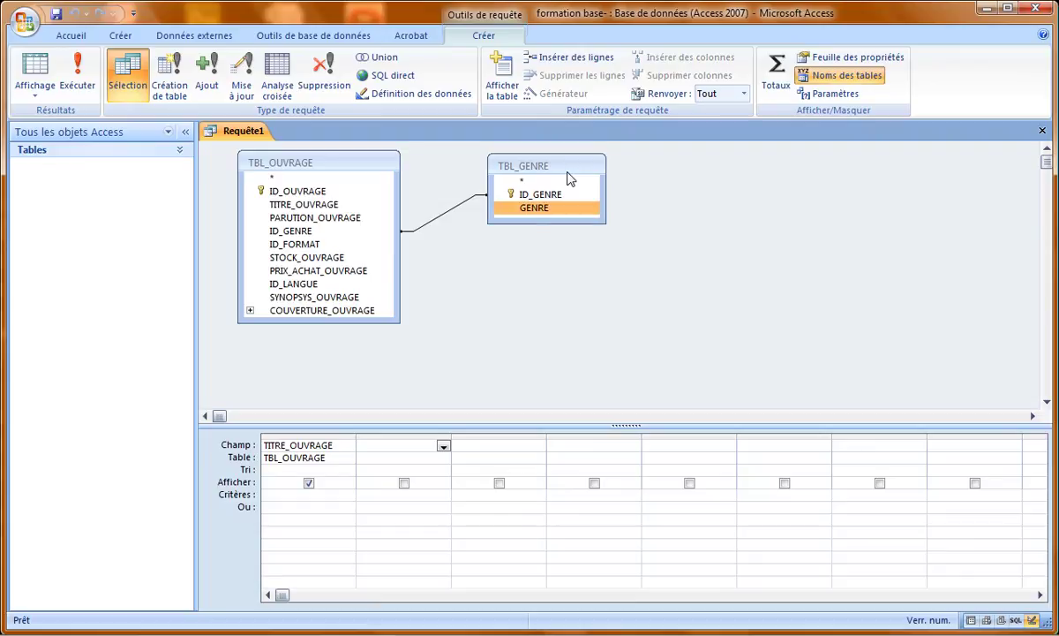
{"action": "key", "text": "Delete"}
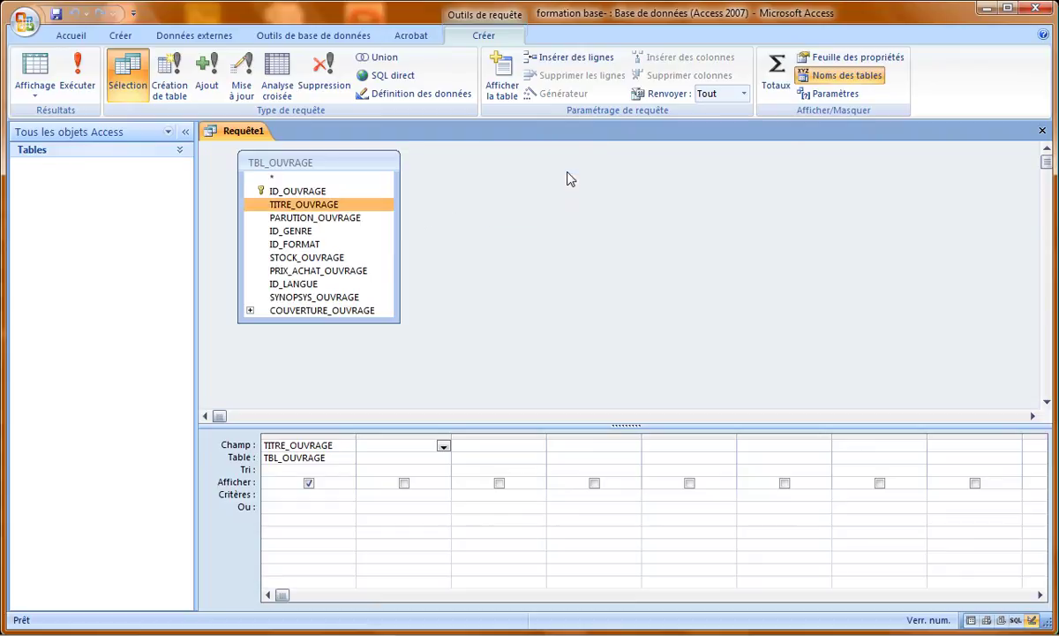
Step: Add ID_GENRE from TBL_OUVRAGE with the criterion 4, view the matching books as a datasheet, and return to design view
{"action": "double_click", "coordinate": [339, 238]}
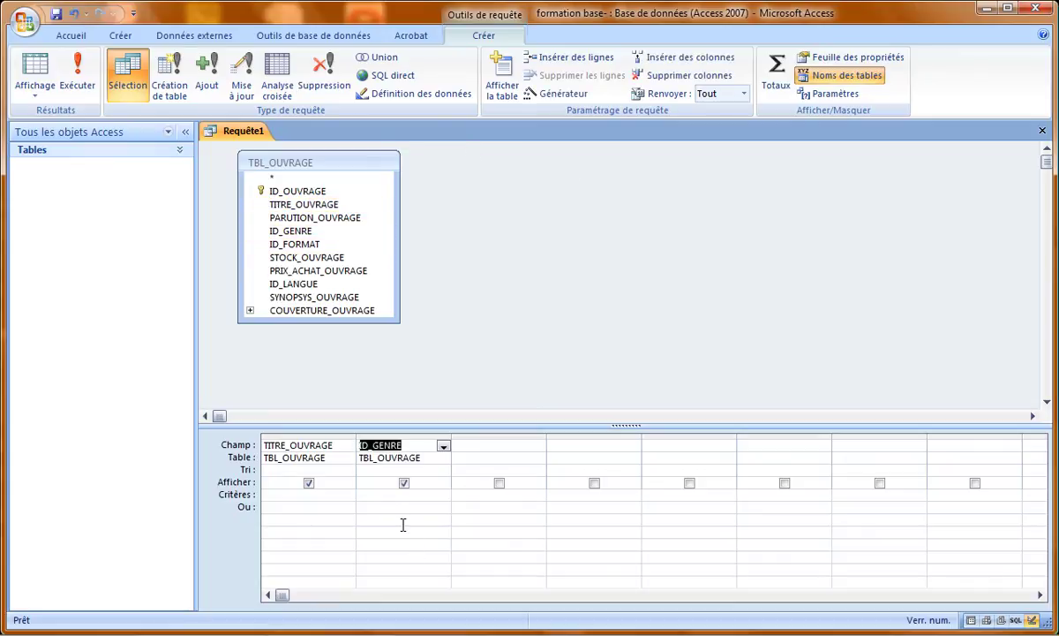
{"action": "left_click", "coordinate": [390, 496]}
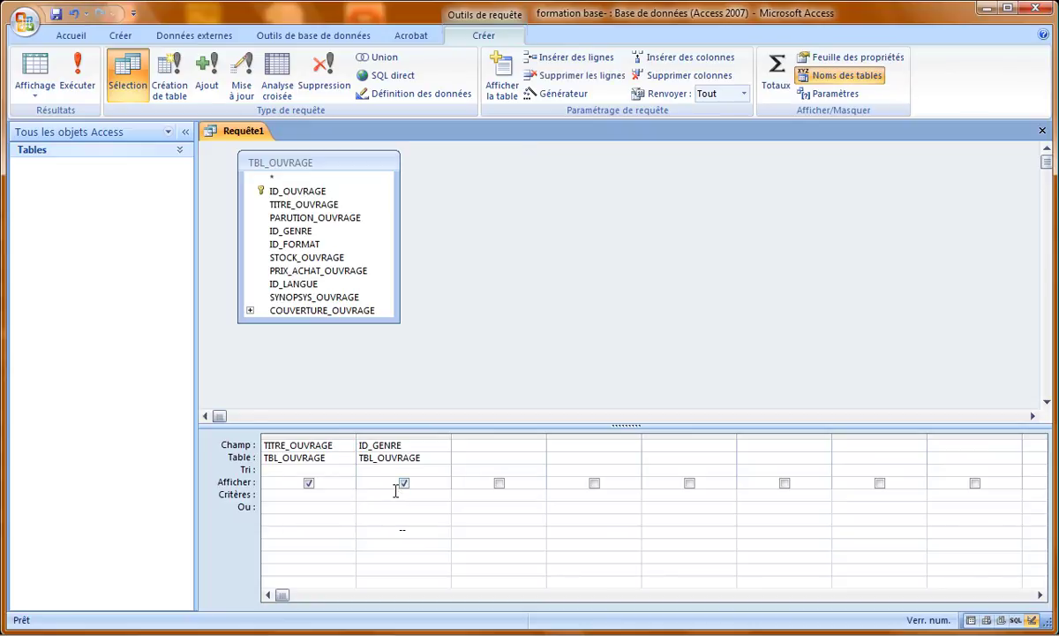
{"action": "type", "text": "4"}
{"action": "left_click", "coordinate": [31, 71]}
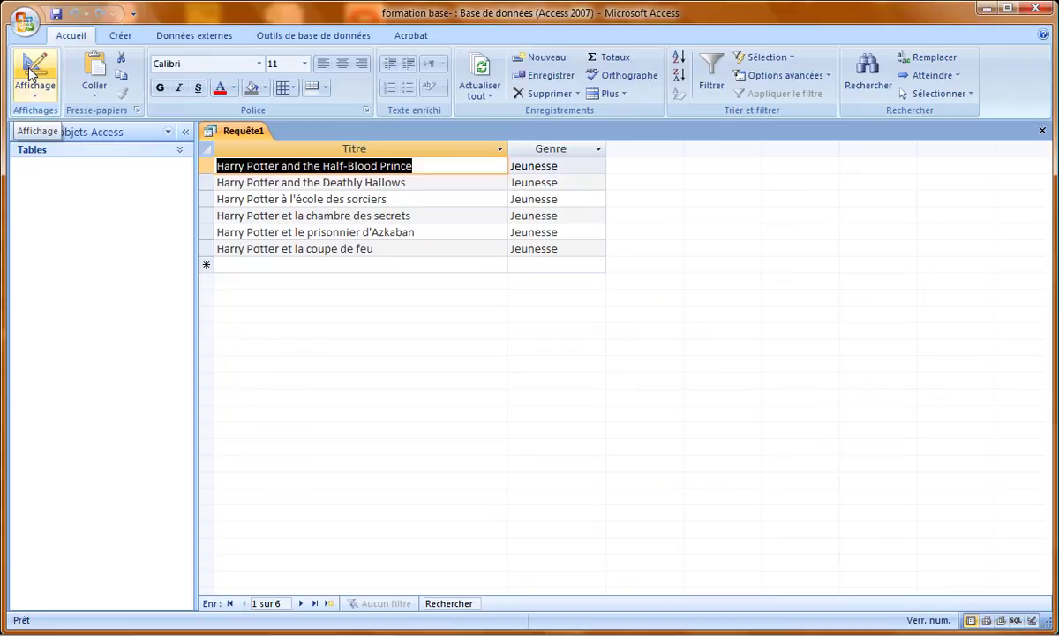
{"action": "left_click", "coordinate": [31, 70]}
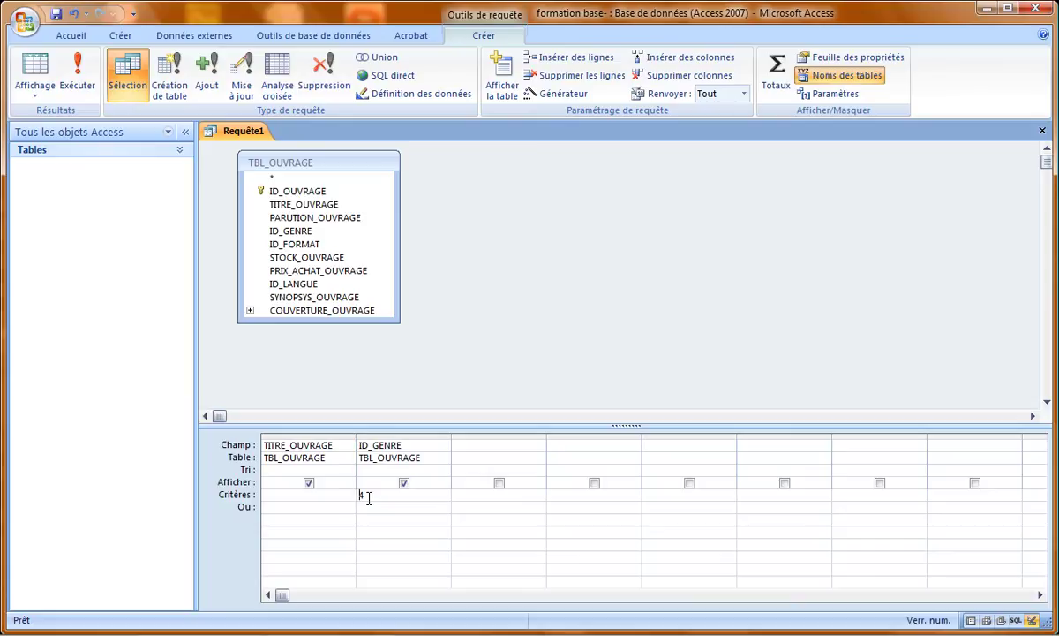
Step: Try to run the query with the text criterion "jeunesse" on ID_GENRE, and clear that criterion
{"action": "left_click_drag", "start_coordinate": [367, 496], "coordinate": [340, 495]}
{"action": "type", "text": "["}
{"action": "type", "text": "eun"}
{"action": "type", "text": "esse"}
{"action": "left_click", "coordinate": [35, 77]}
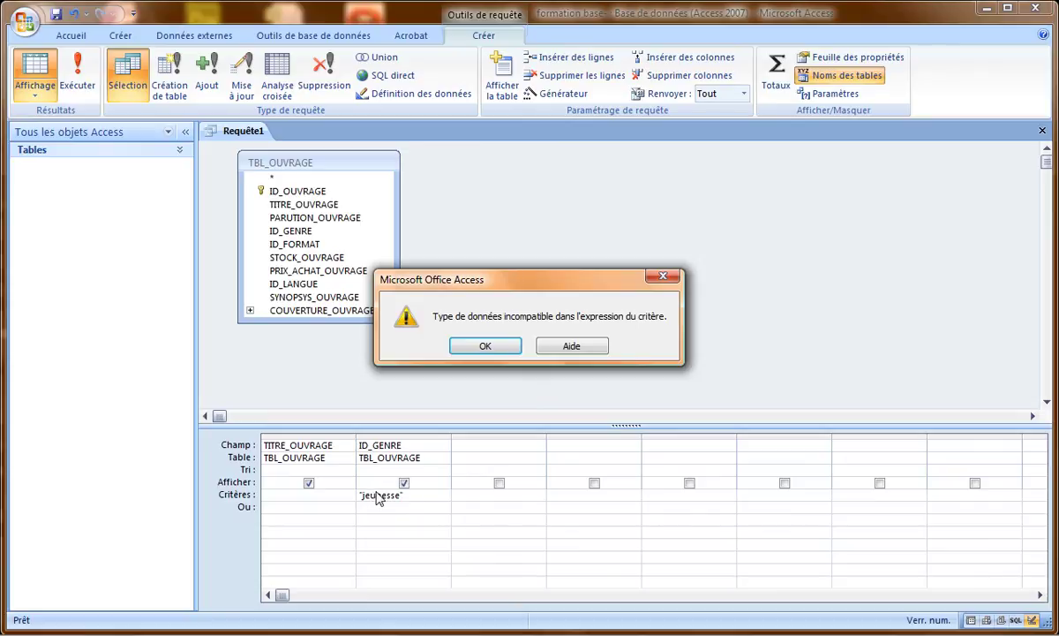
{"action": "left_click", "coordinate": [485, 346]}
{"action": "left_click_drag", "start_coordinate": [404, 495], "coordinate": [328, 484]}
{"action": "key", "text": "Delete"}
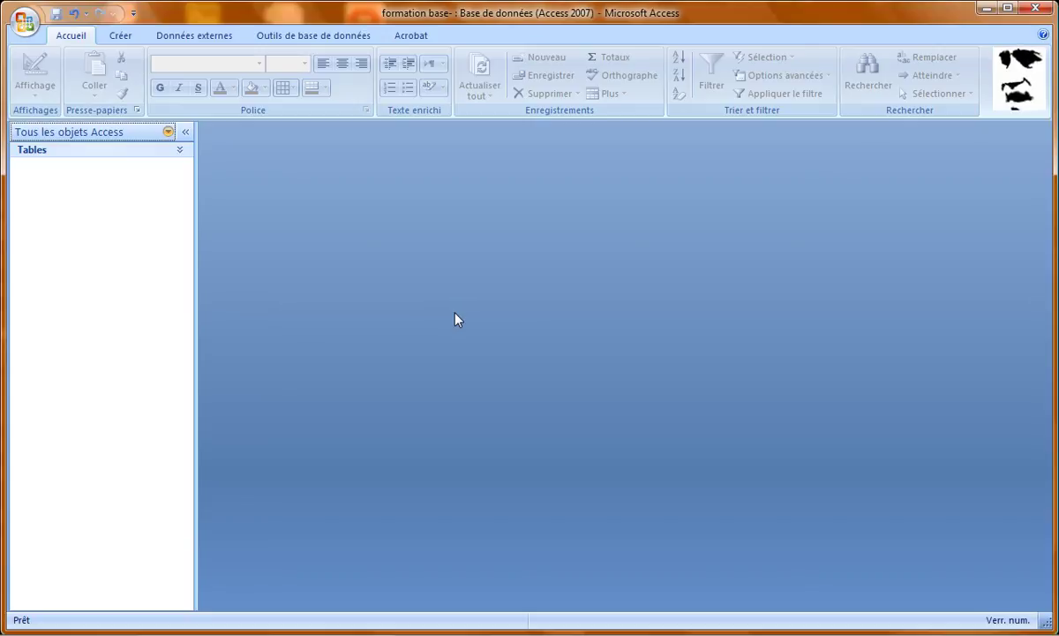
Step: Create a new query in design view and add the tables TBL_OUVRAGE and TBL_GENRE to it
{"action": "left_click", "coordinate": [117, 35]}
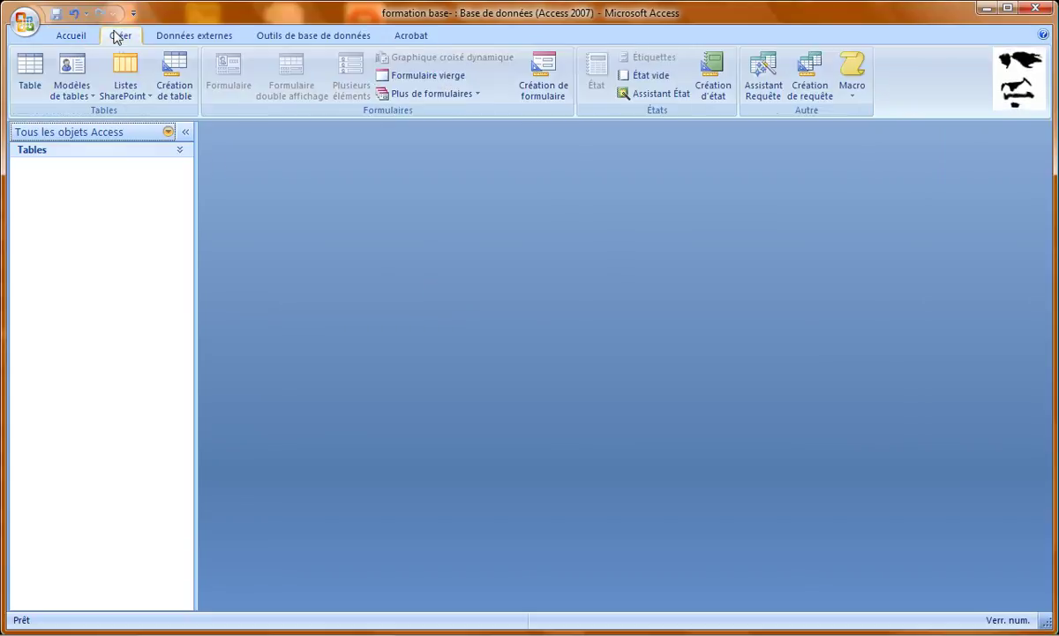
{"action": "left_click", "coordinate": [809, 84]}
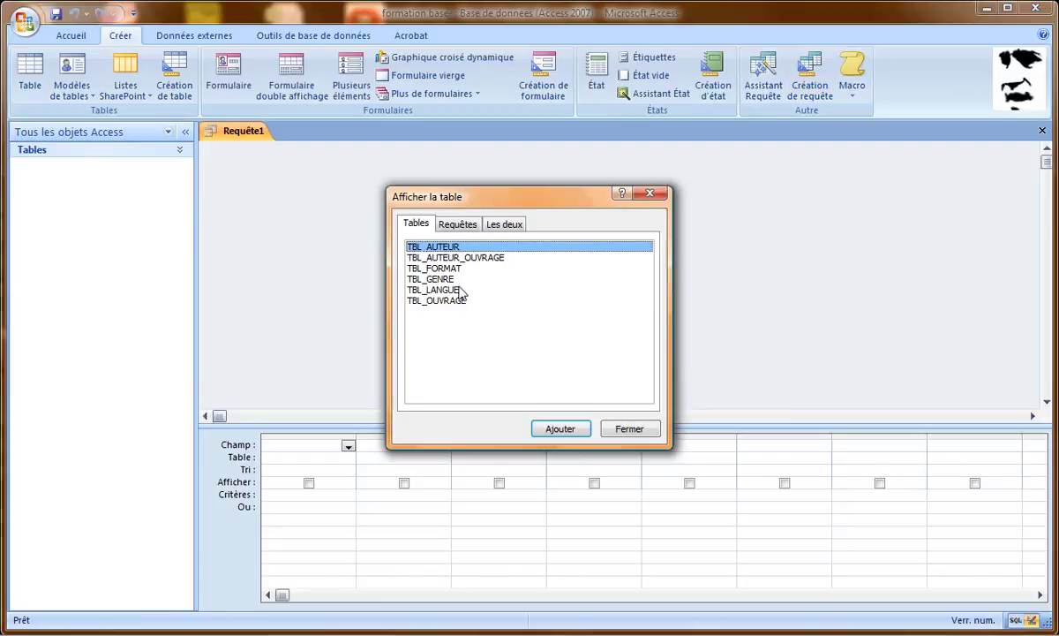
{"action": "double_click", "coordinate": [463, 304]}
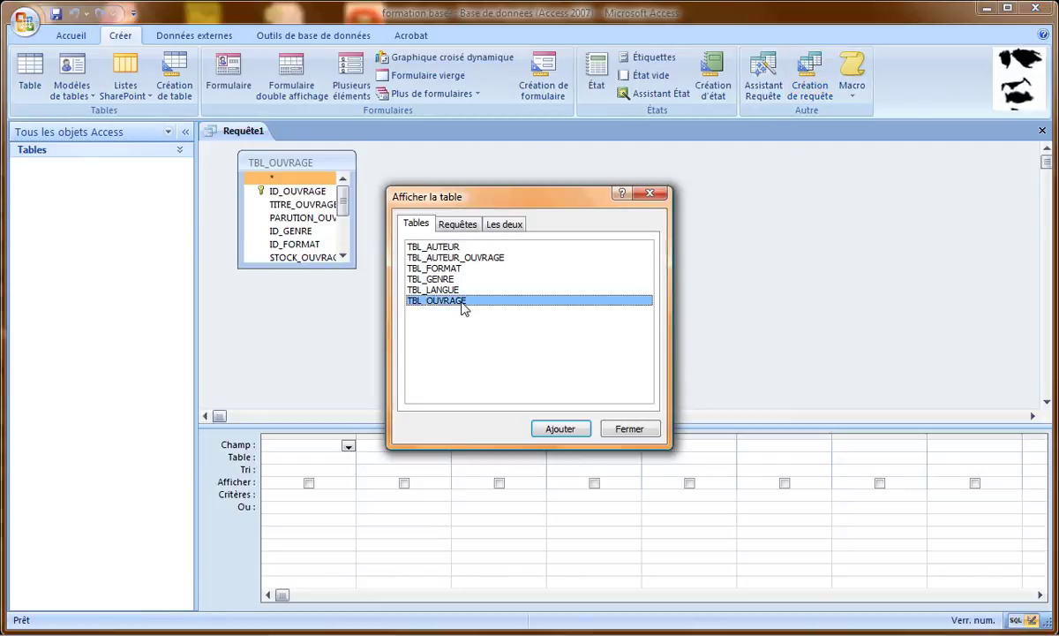
{"action": "double_click", "coordinate": [437, 278]}
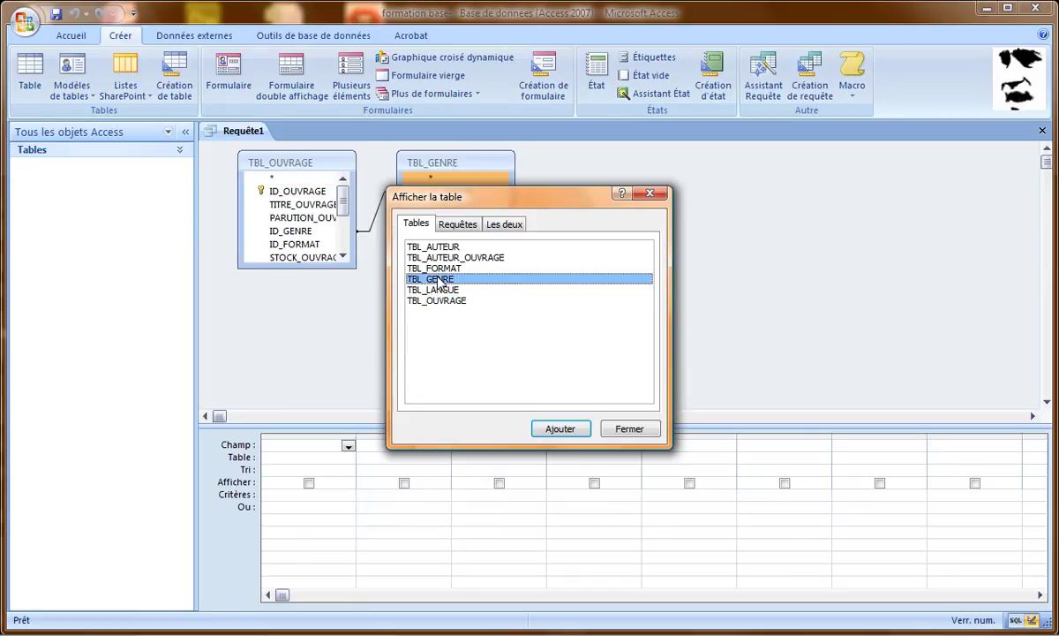
{"action": "left_click", "coordinate": [649, 434]}
Step: Enlarge the TBL_OUVRAGE field list to show all its fields, move TBL_GENRE beside it, and shrink TBL_GENRE to fit its fields
{"action": "left_click_drag", "start_coordinate": [355, 268], "coordinate": [455, 382]}
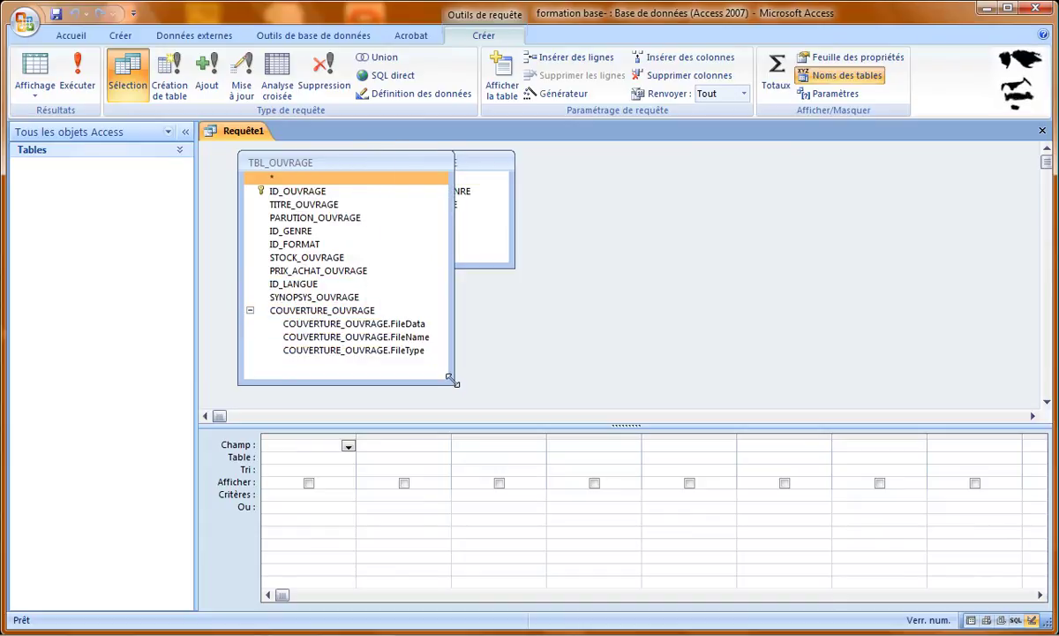
{"action": "left_click_drag", "start_coordinate": [507, 168], "coordinate": [638, 171]}
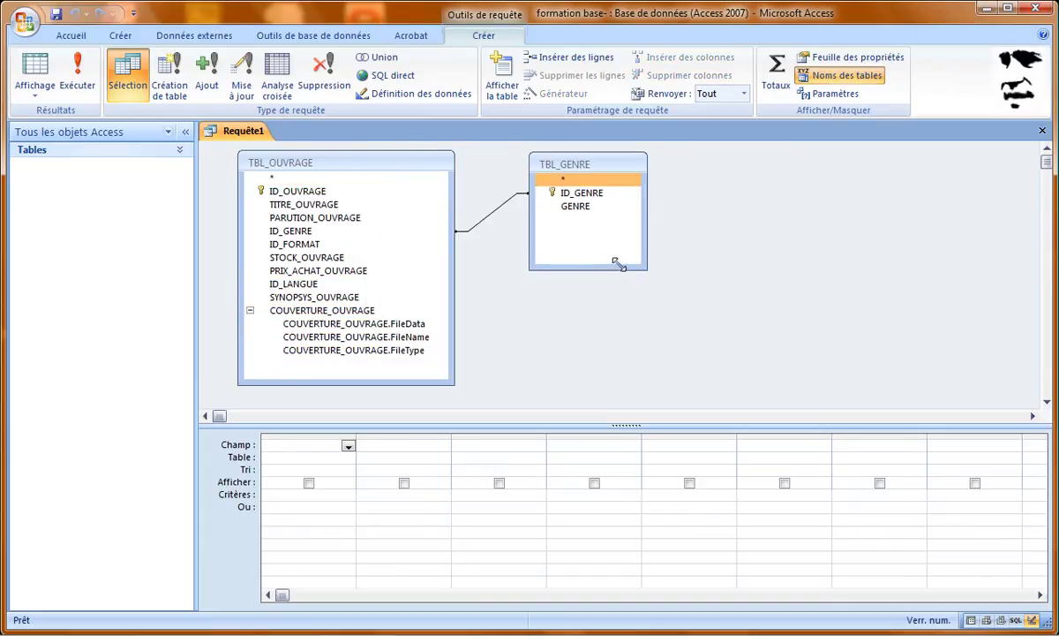
{"action": "left_click_drag", "start_coordinate": [616, 267], "coordinate": [609, 219]}
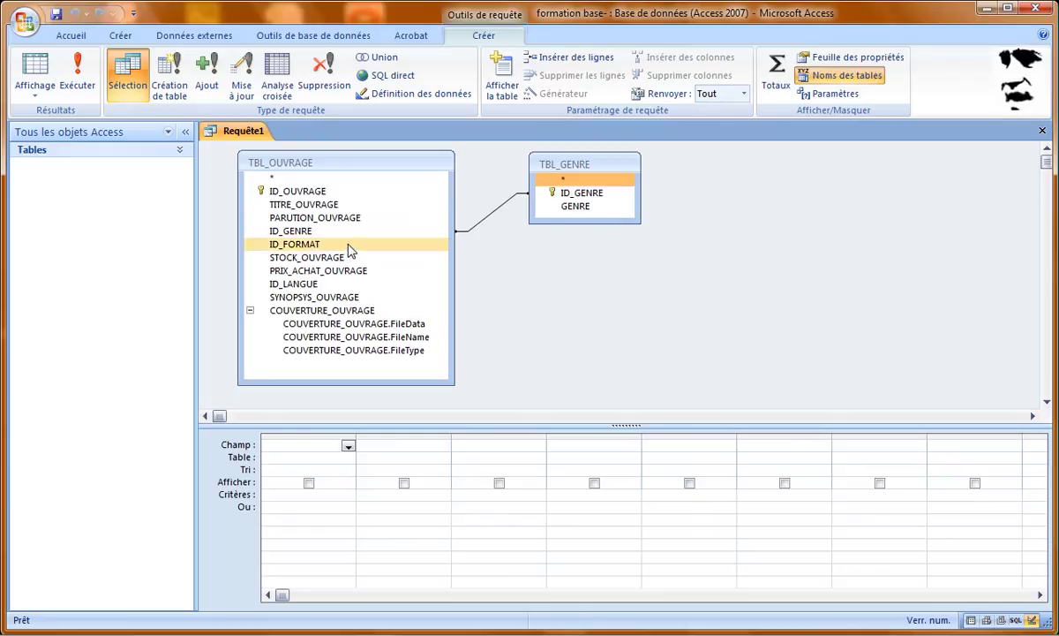
Step: Add TITRE_OUVRAGE and GENRE to the query with the criterion jeunesse on GENRE, view the datasheet, and return to design view
{"action": "double_click", "coordinate": [338, 204]}
{"action": "double_click", "coordinate": [536, 206]}
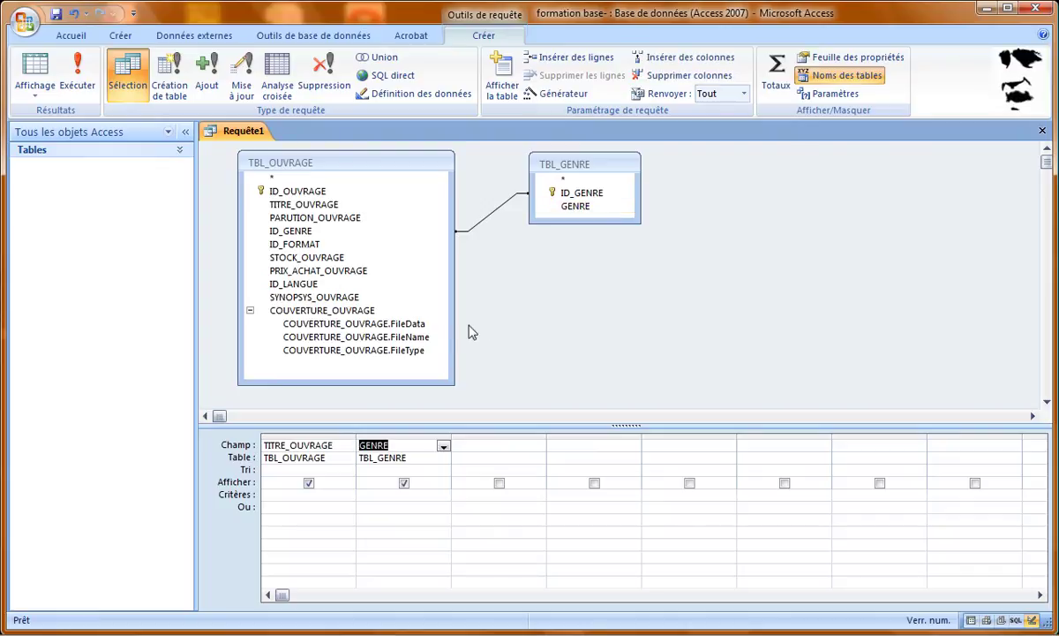
{"action": "left_click", "coordinate": [380, 499]}
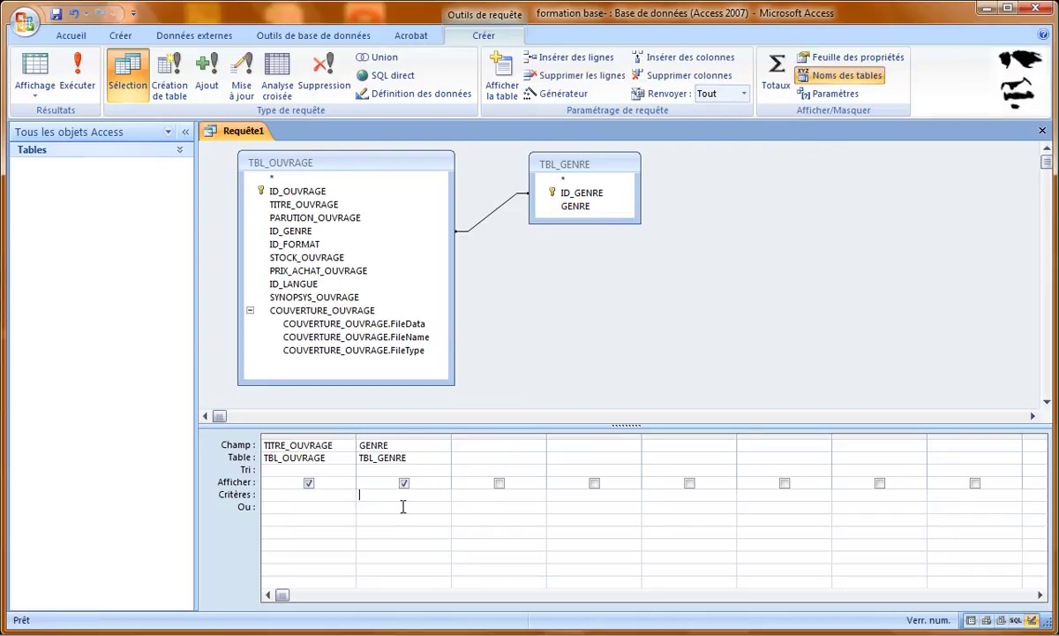
{"action": "type", "text": "j"}
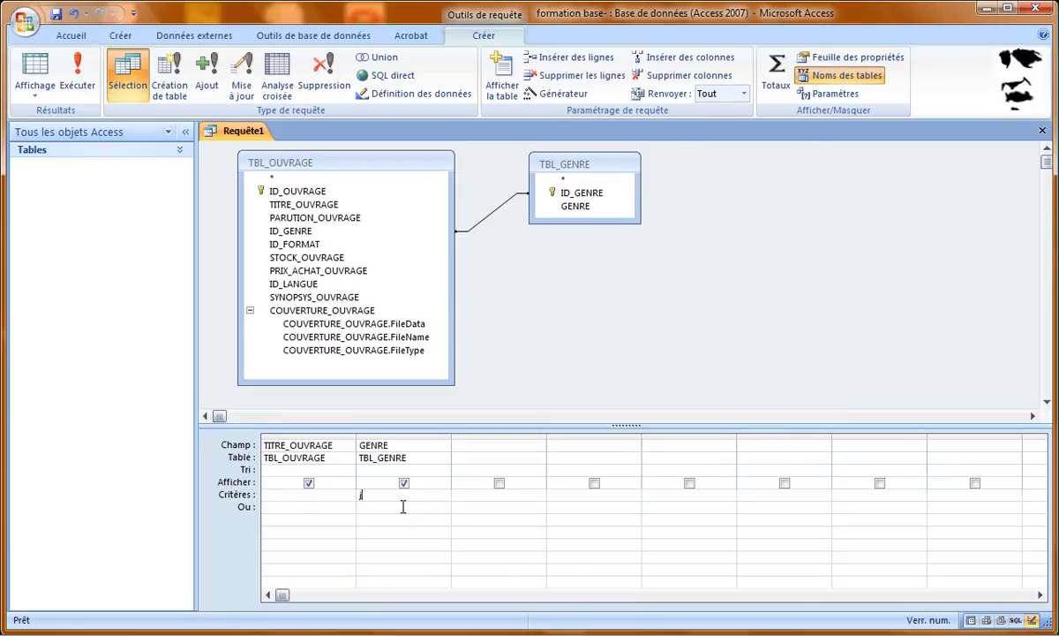
{"action": "type", "text": "eunesse"}
{"action": "left_click", "coordinate": [41, 68]}
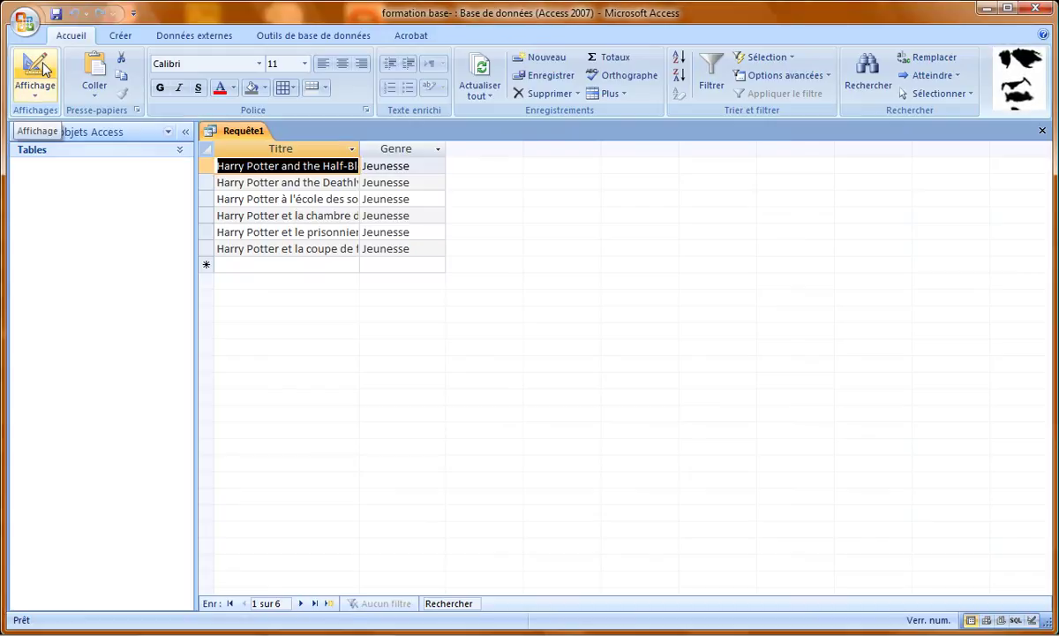
{"action": "left_click", "coordinate": [41, 67]}
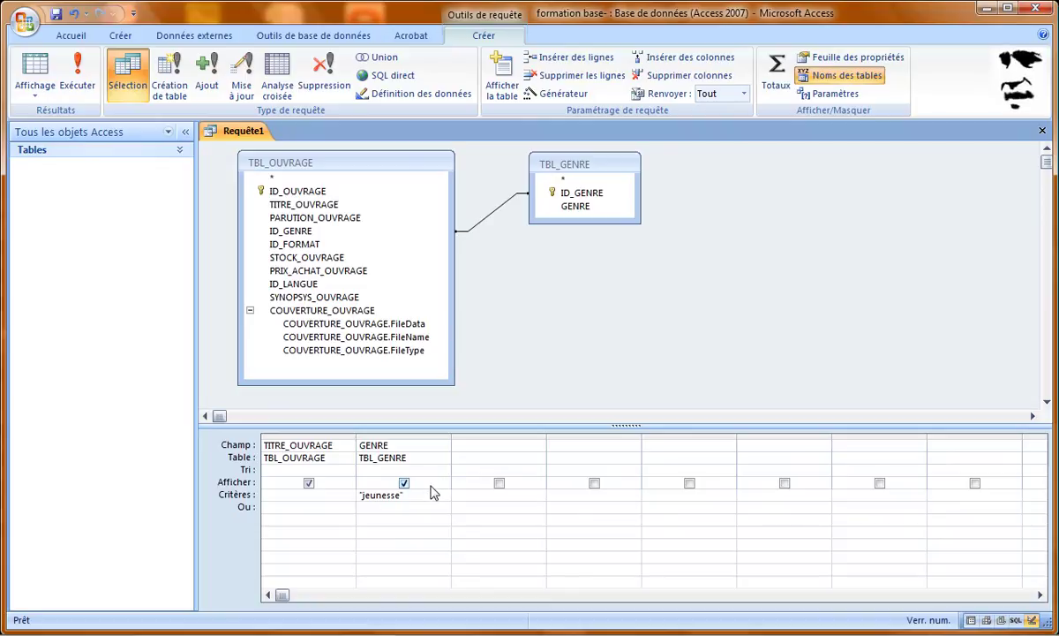
Step: Add fantastique as an alternative GENRE criterion, view the datasheet with the Titre column fitted to its content, and return to design view
{"action": "left_click", "coordinate": [392, 508]}
{"action": "type", "text": "fantastique"}
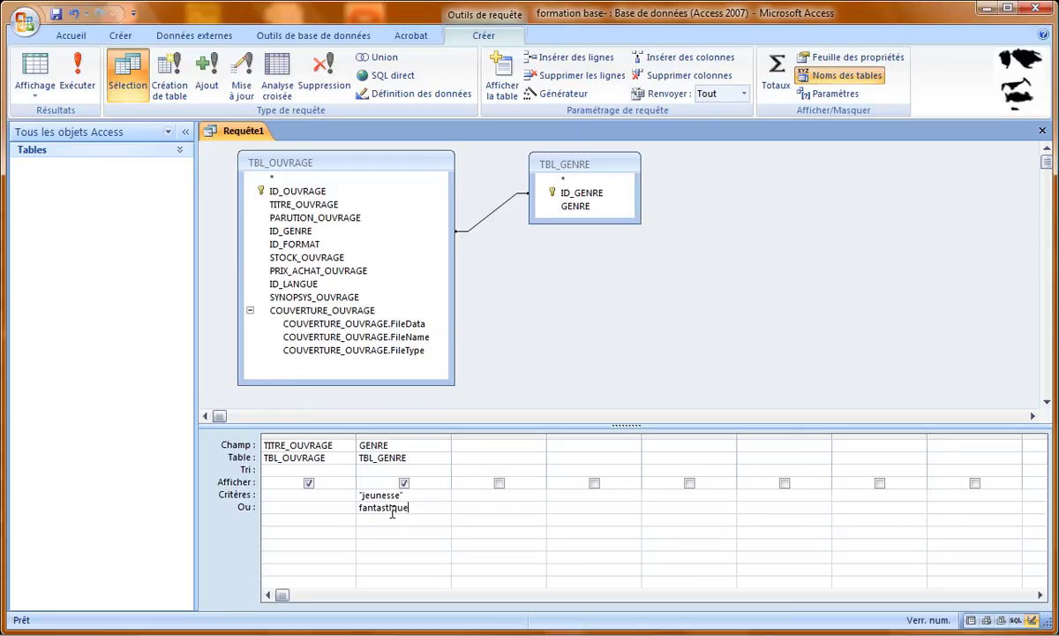
{"action": "left_click", "coordinate": [41, 79]}
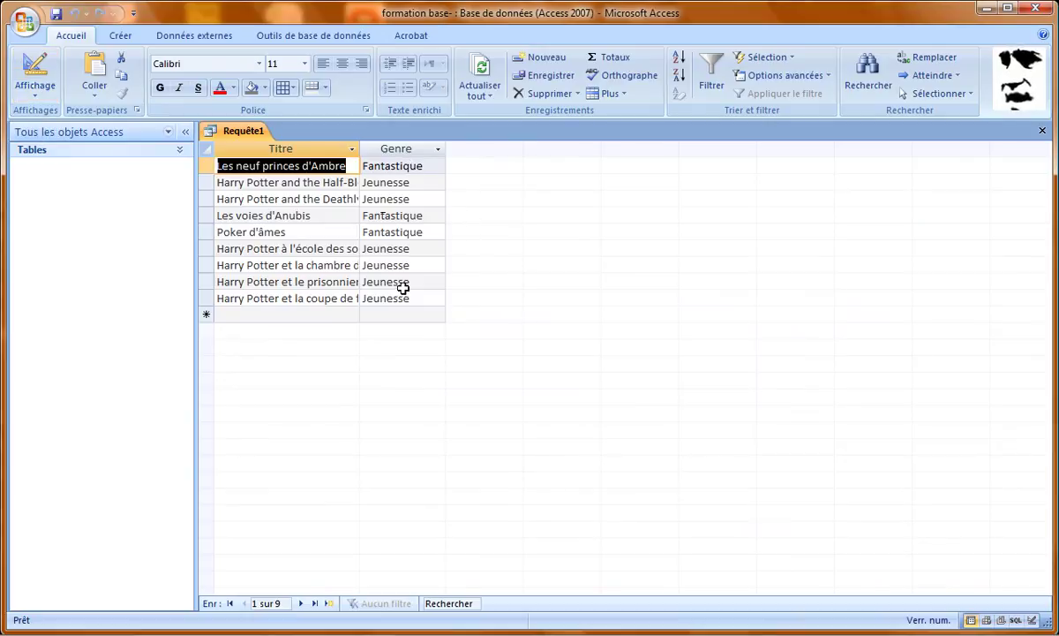
{"action": "double_click", "coordinate": [362, 151]}
{"action": "left_click", "coordinate": [18, 70]}
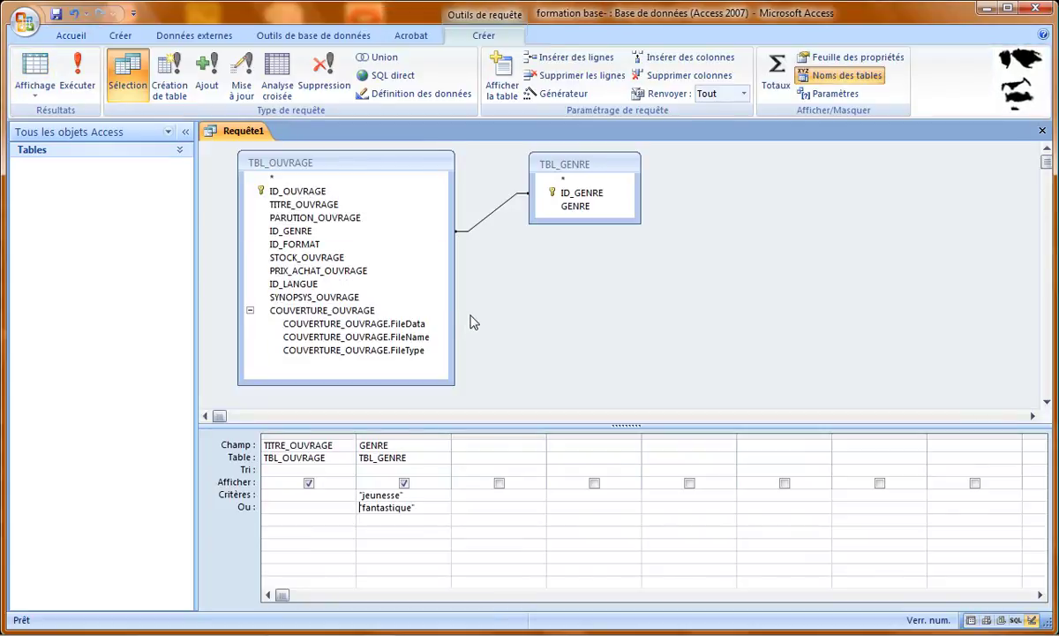
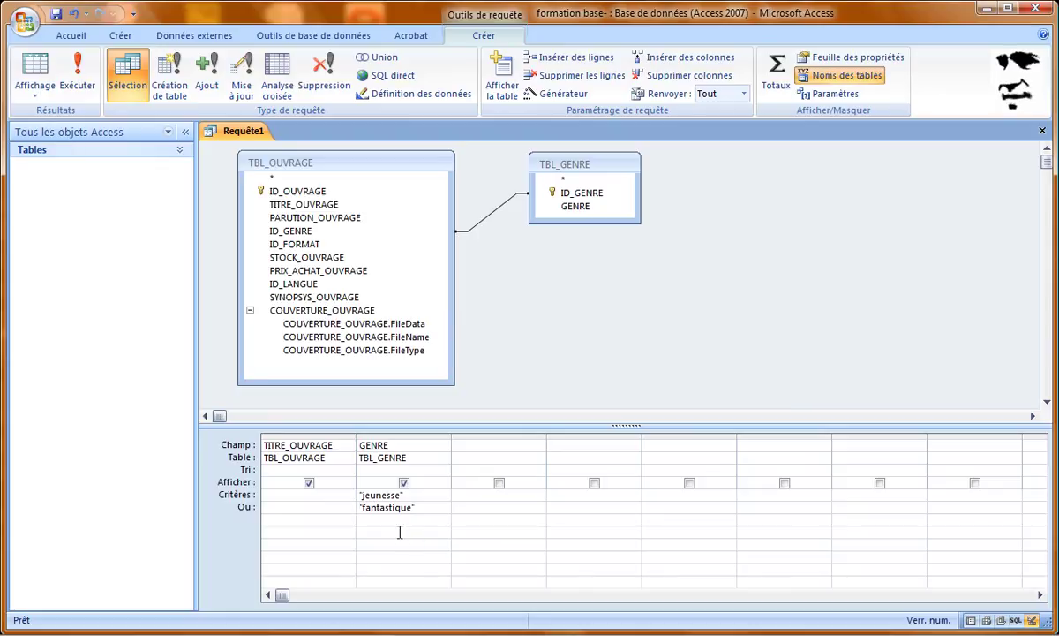
Step: Add informatique as a third alternative criterion on GENRE, view the datasheet, and return to design view
{"action": "left_click", "coordinate": [384, 523]}
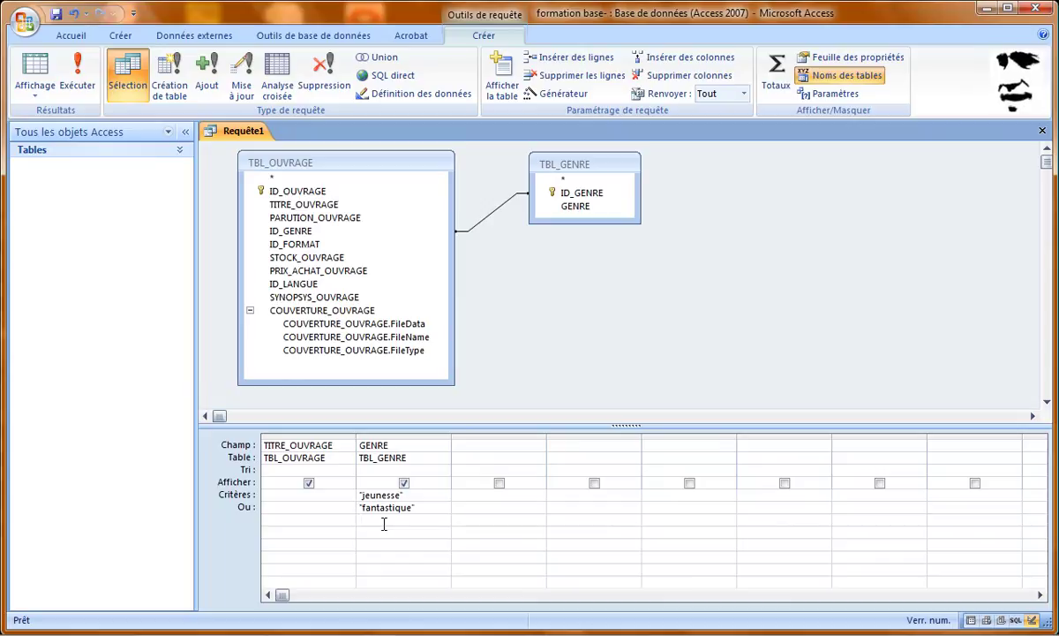
{"action": "type", "text": "i"}
{"action": "type", "text": "nfo"}
{"action": "type", "text": "rma"}
{"action": "type", "text": "tio"}
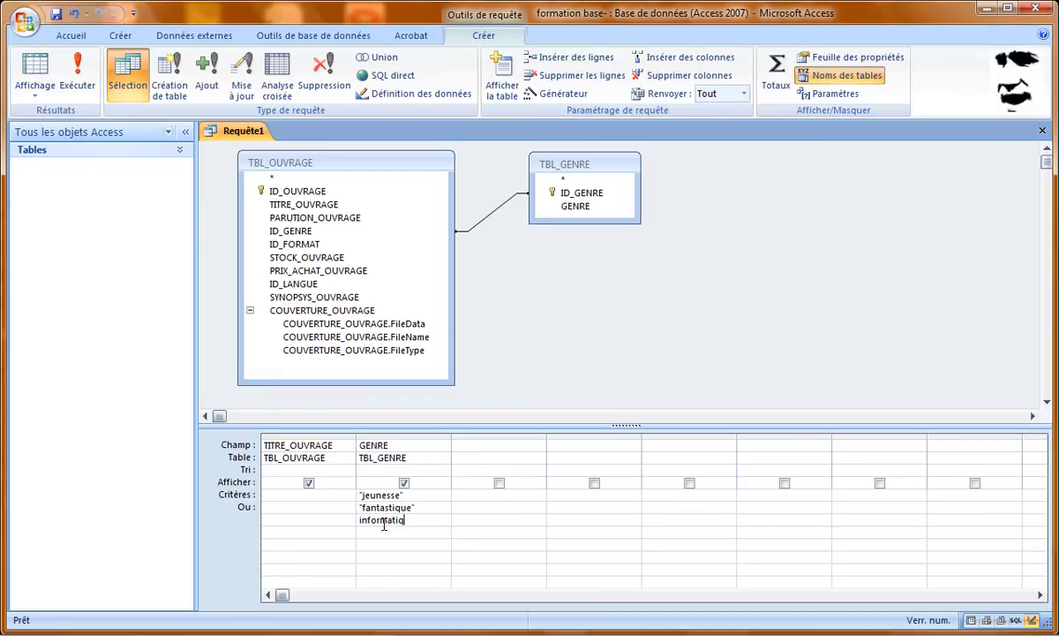
{"action": "type", "text": "que"}
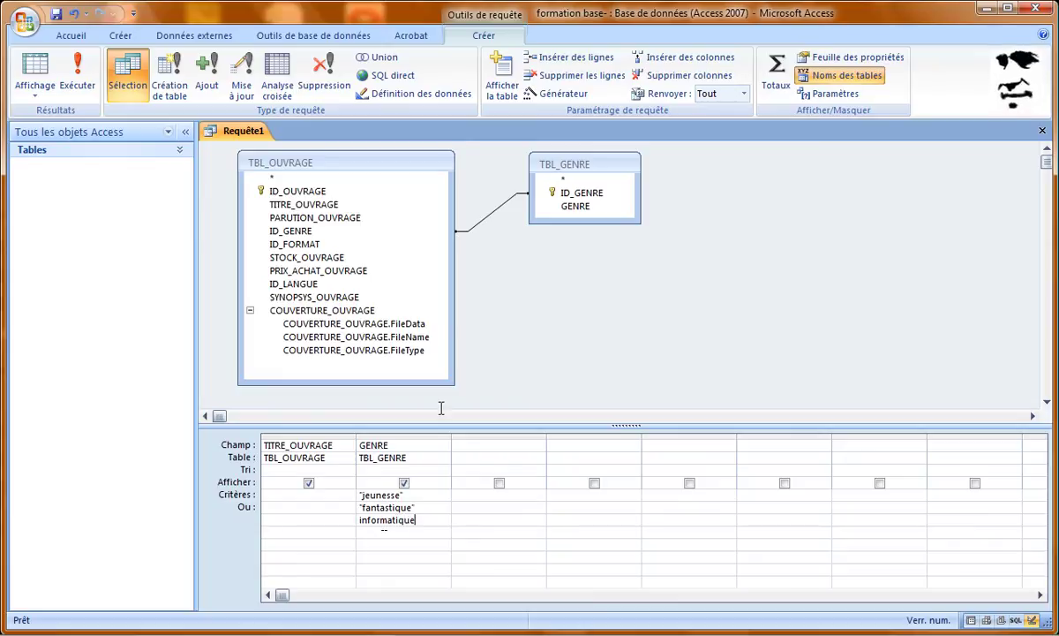
{"action": "left_click", "coordinate": [49, 70]}
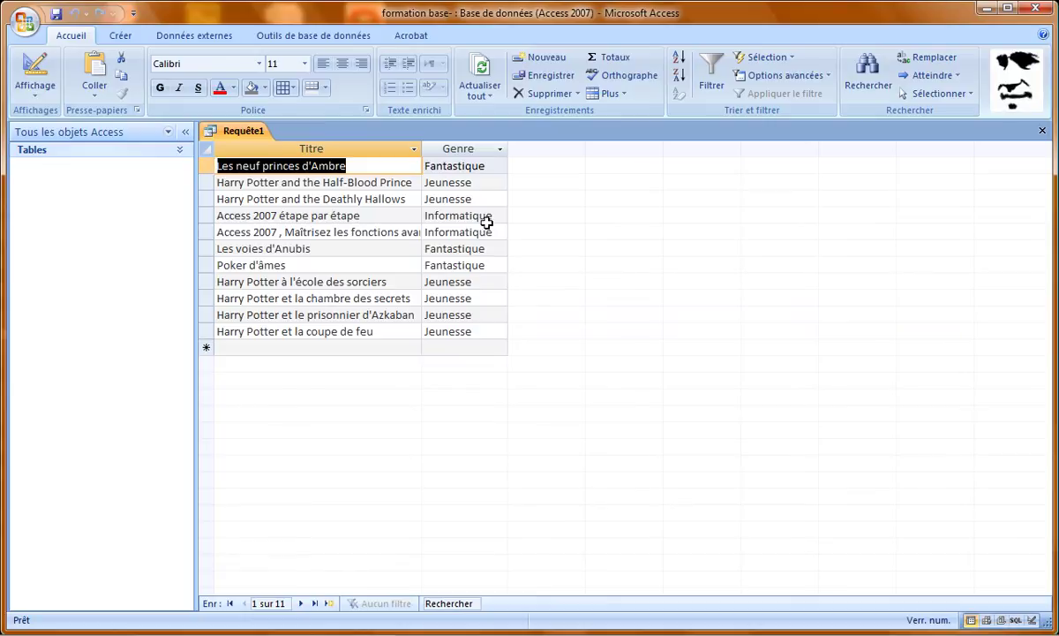
{"action": "left_click", "coordinate": [35, 75]}
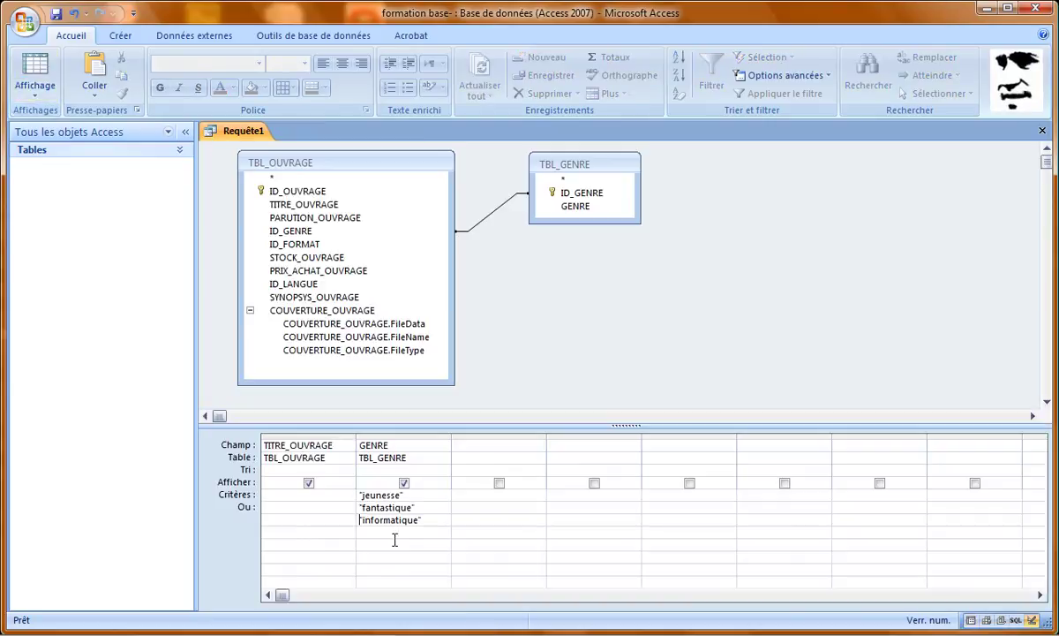
Step: Set the criteria fantastique on GENRE and relié on FORMAT in the same criteria row
{"action": "left_click", "coordinate": [387, 543]}
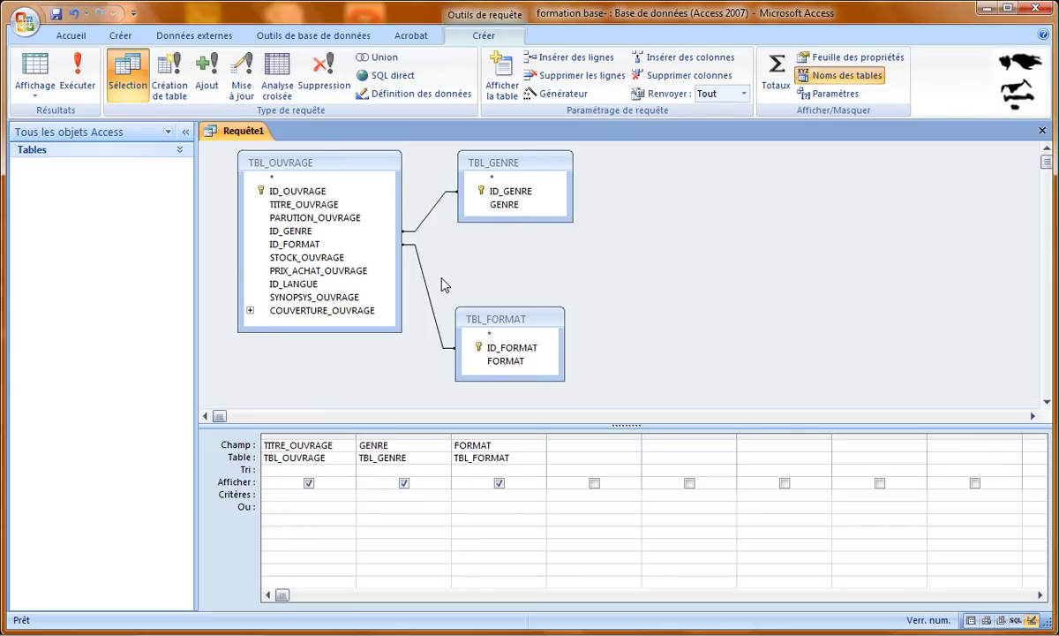
{"action": "type", "text": "fanta"}
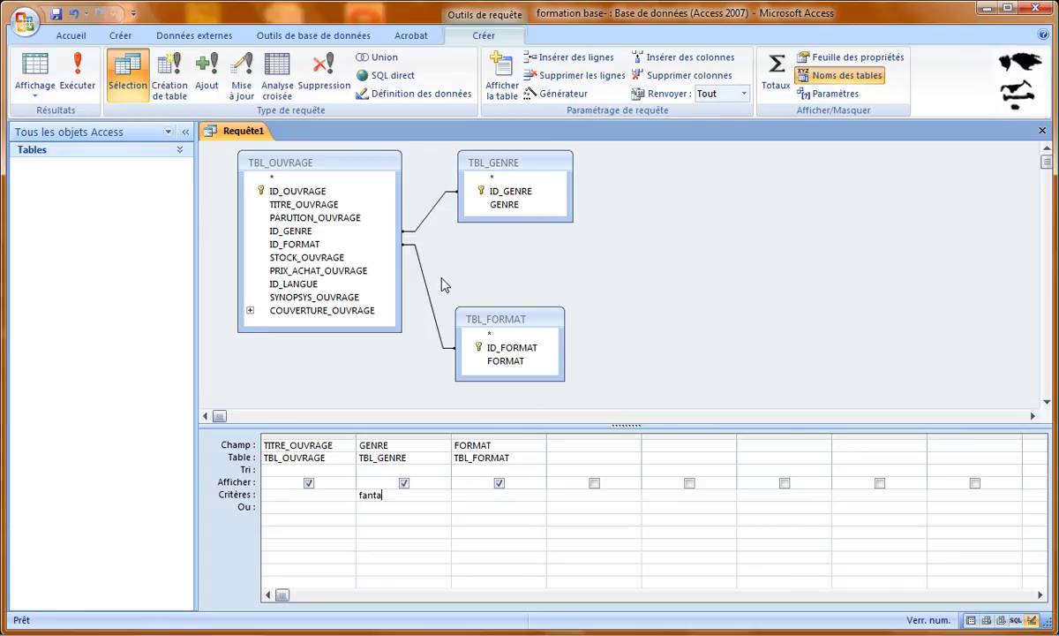
{"action": "type", "text": "stique"}
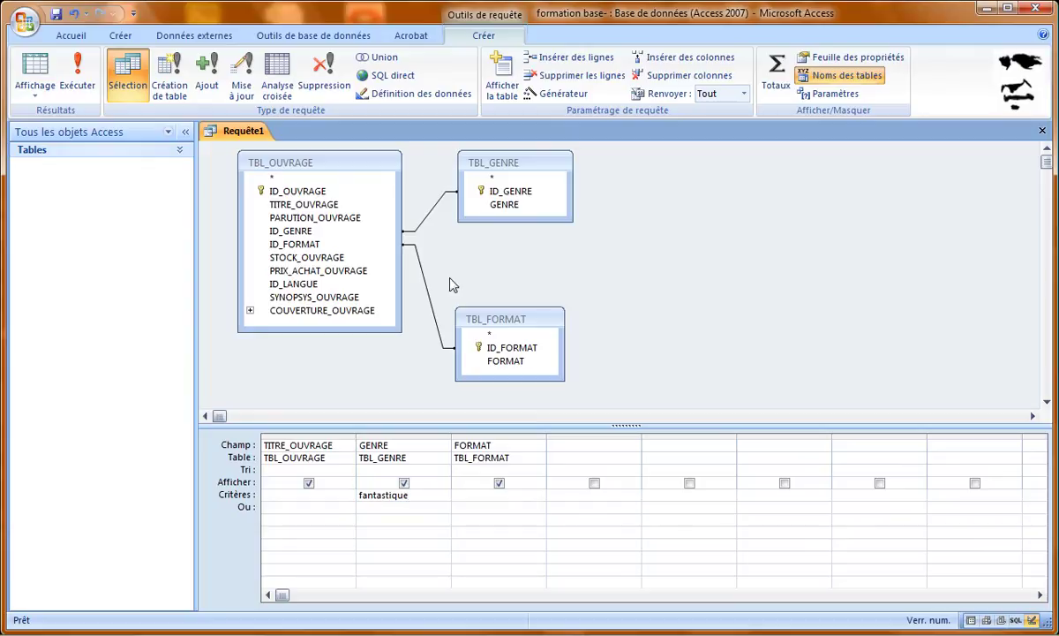
{"action": "left_click", "coordinate": [499, 495]}
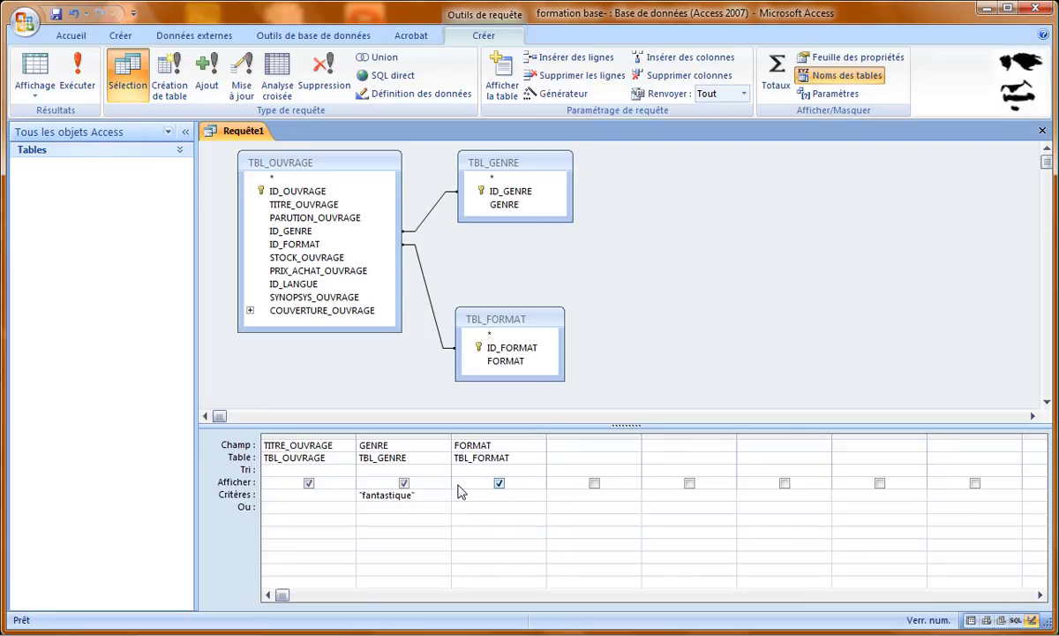
{"action": "type", "text": "elié"}
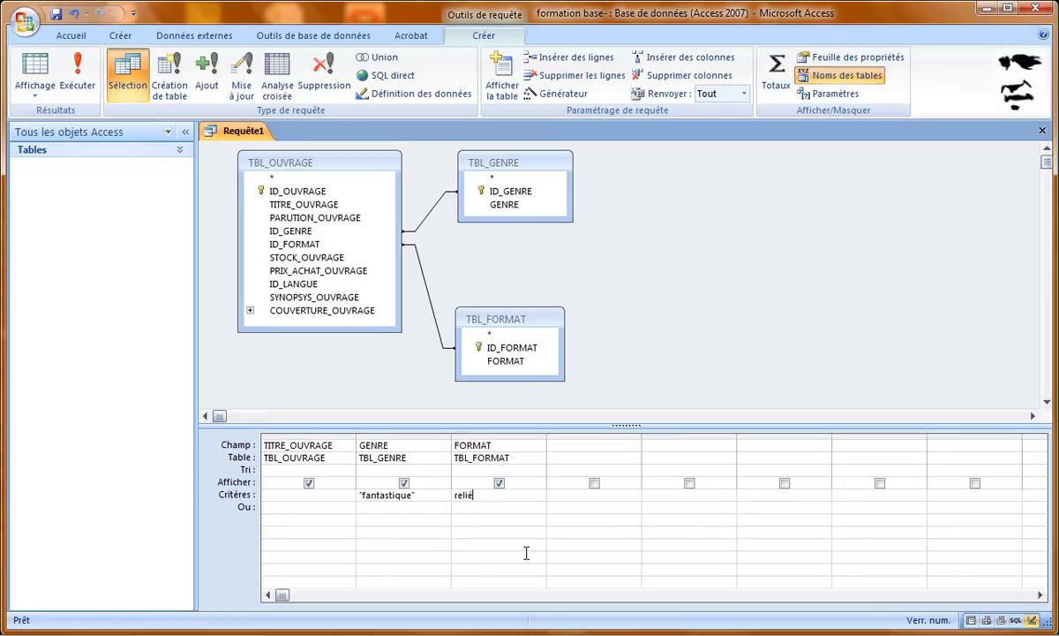
Step: Add an alternative criteria row with Heroic fantaisy for GENRE and broché for FORMAT
{"action": "left_click", "coordinate": [441, 508]}
{"action": "type", "text": "Heroic fantaisy"}
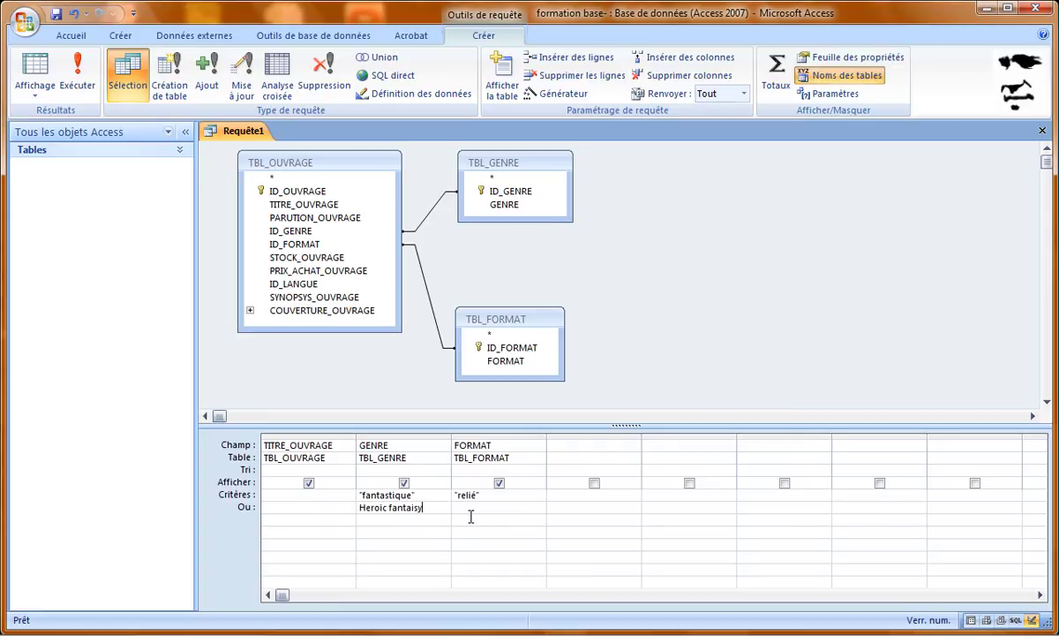
{"action": "left_click", "coordinate": [484, 510]}
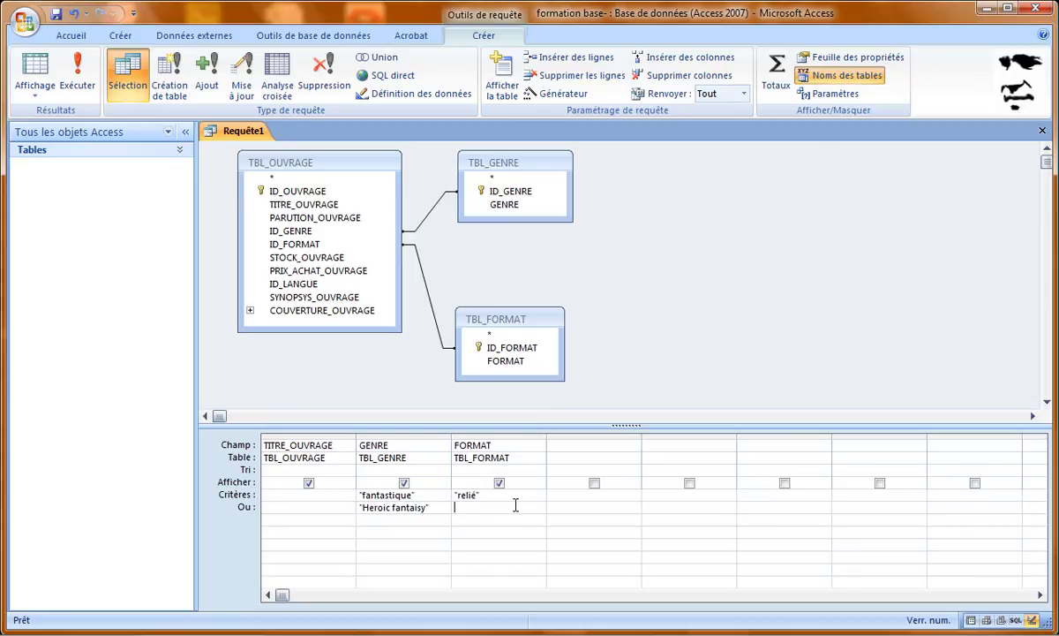
{"action": "type", "text": "broché"}
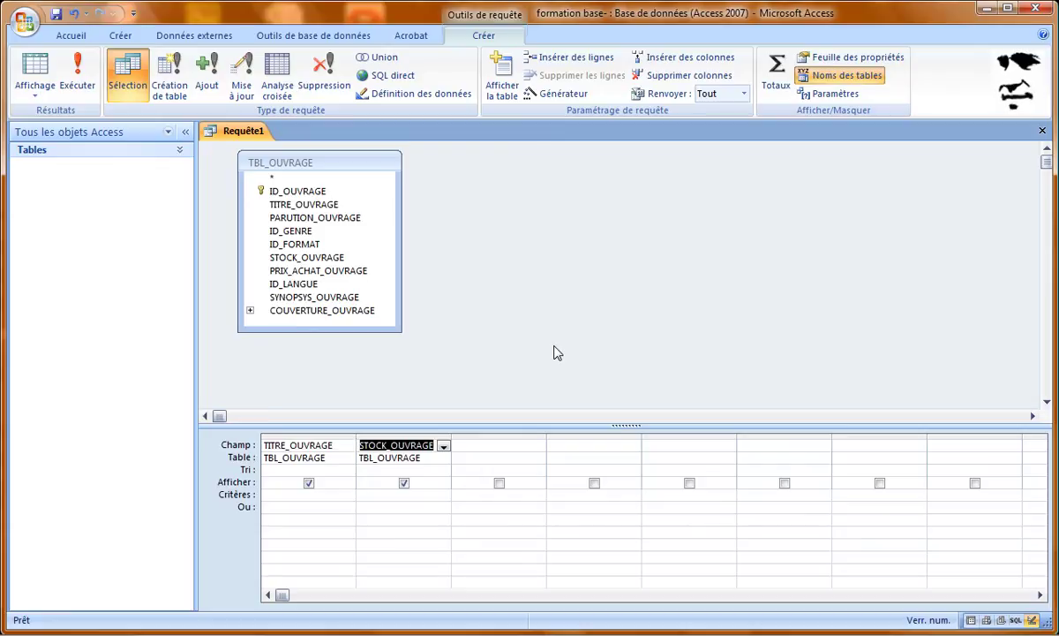
Step: Set the criterion >10 on STOCK_OUVRAGE and view the matching books as a datasheet
{"action": "left_click", "coordinate": [372, 494]}
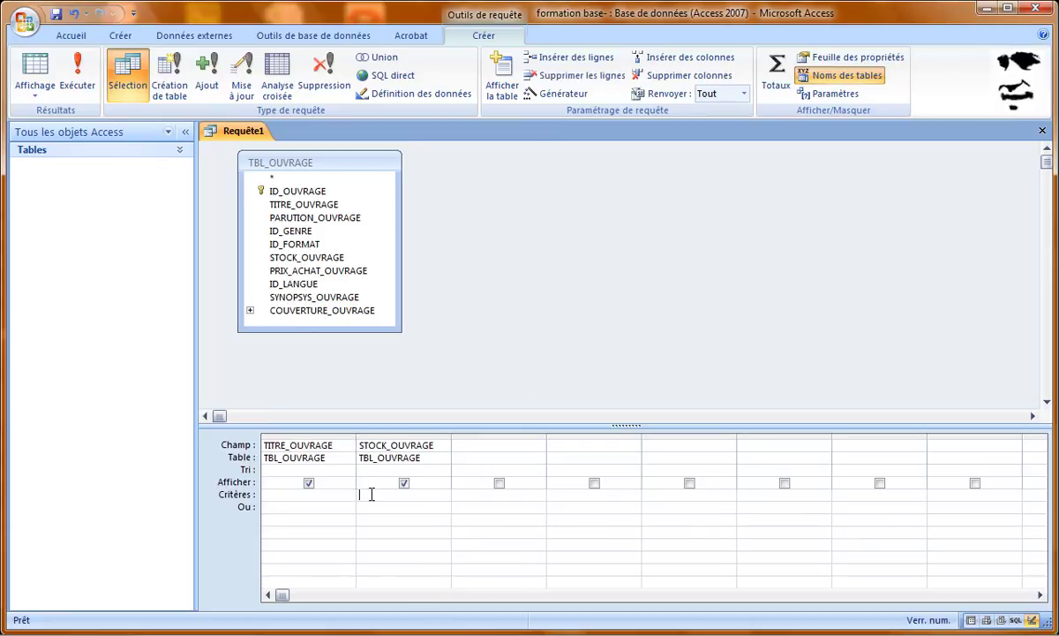
{"action": "type", "text": ">10"}
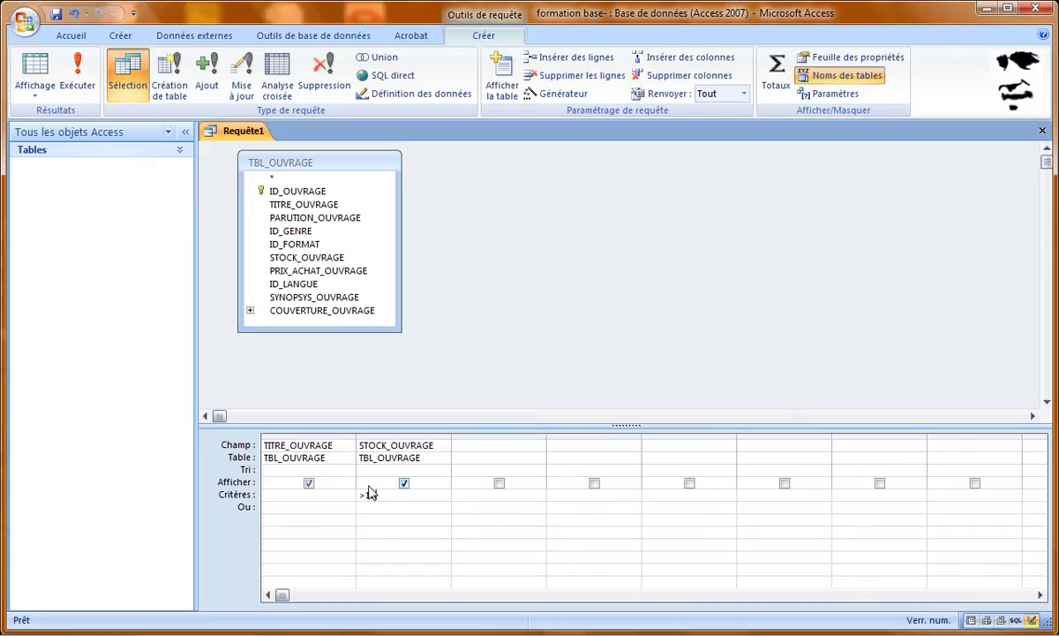
{"action": "left_click", "coordinate": [48, 76]}
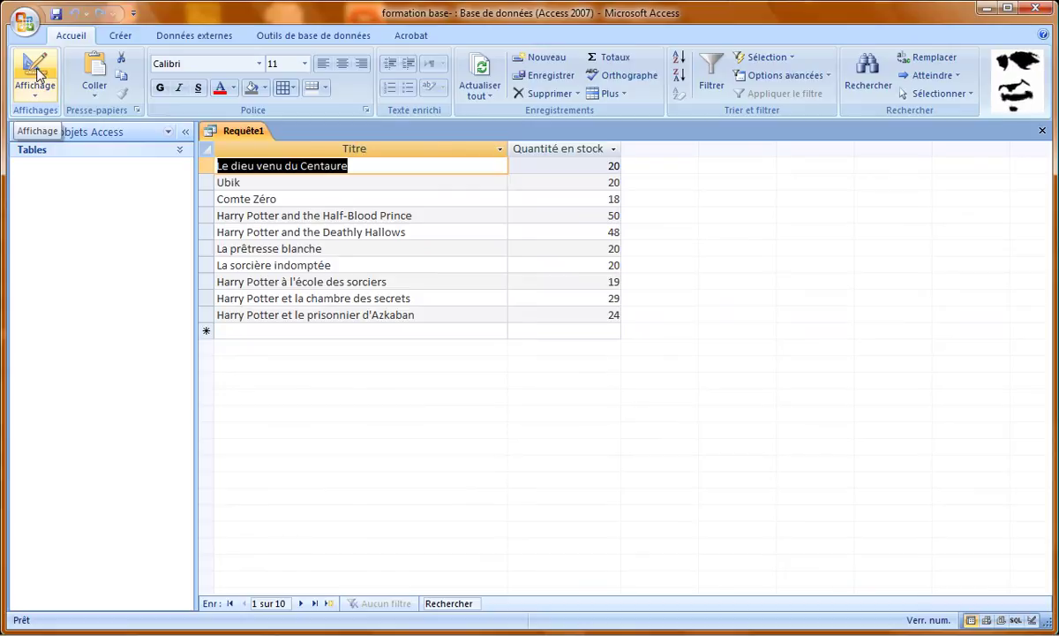
Step: Change the STOCK_OUVRAGE criterion to <10 in design view, view the datasheet, and return to design view
{"action": "left_click", "coordinate": [40, 76]}
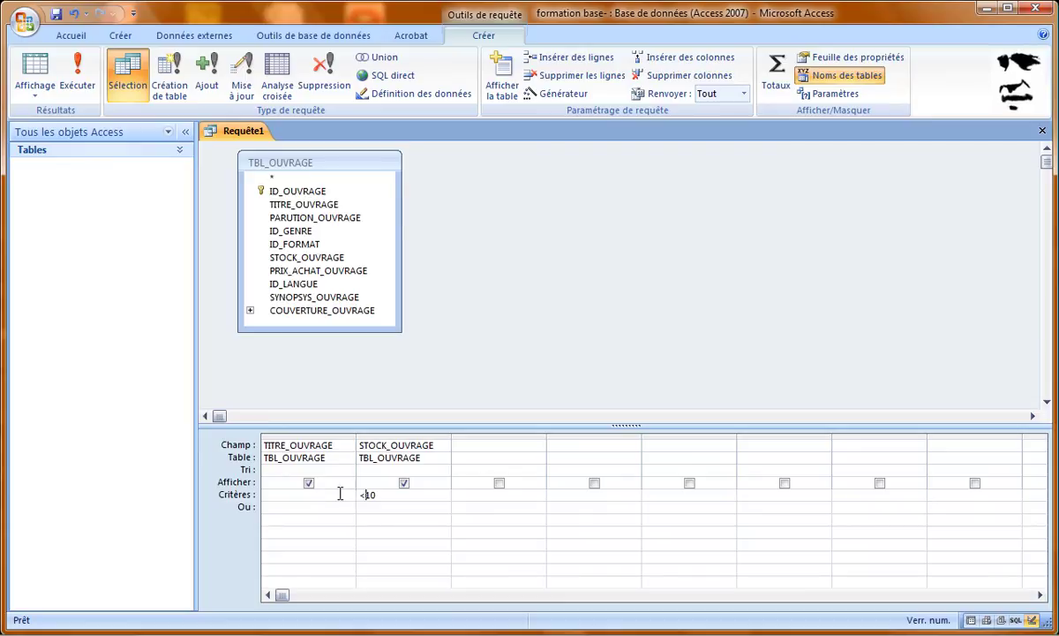
{"action": "left_click", "coordinate": [35, 78]}
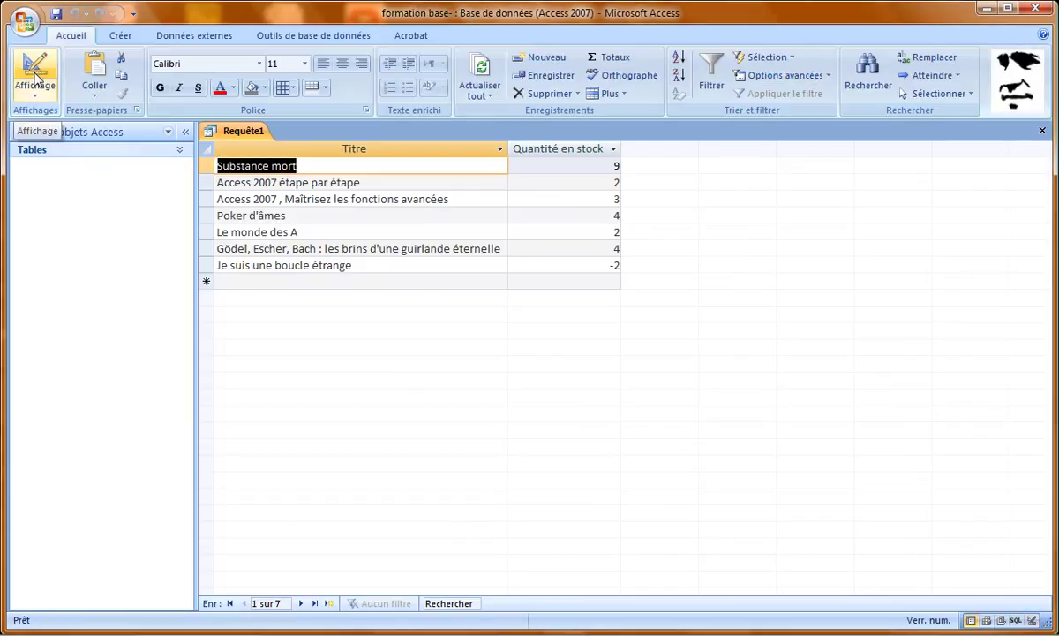
{"action": "left_click", "coordinate": [35, 77]}
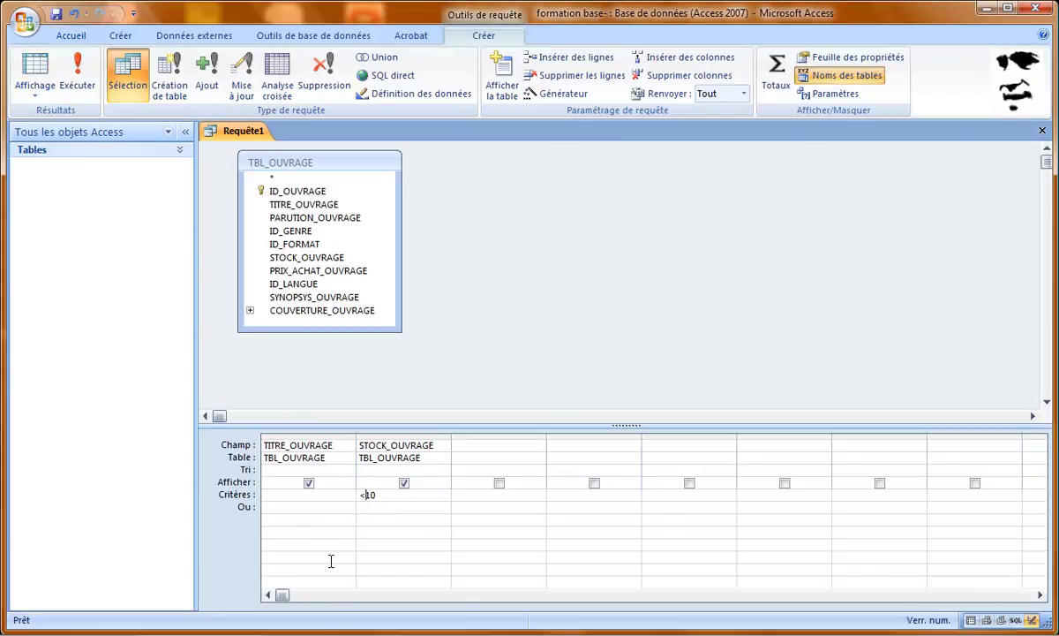
Step: Change the STOCK_OUVRAGE criterion to <=10, replace its operator to make <>10, and check the datasheet before returning to design view
{"action": "type", "text": "="}
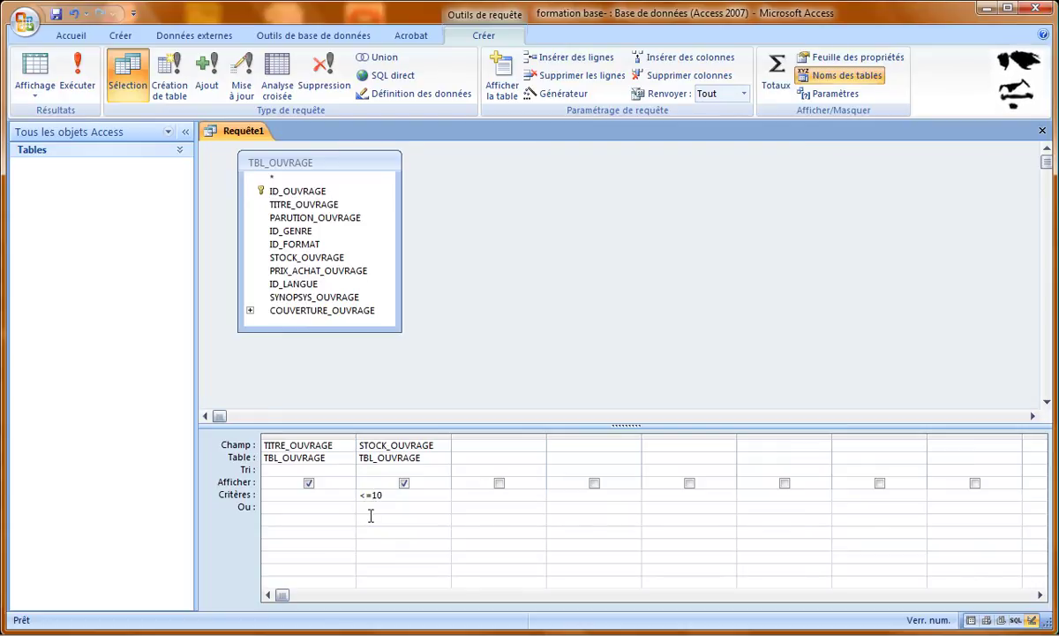
{"action": "left_click_drag", "start_coordinate": [371, 494], "coordinate": [309, 491]}
{"action": "key", "text": "Delete"}
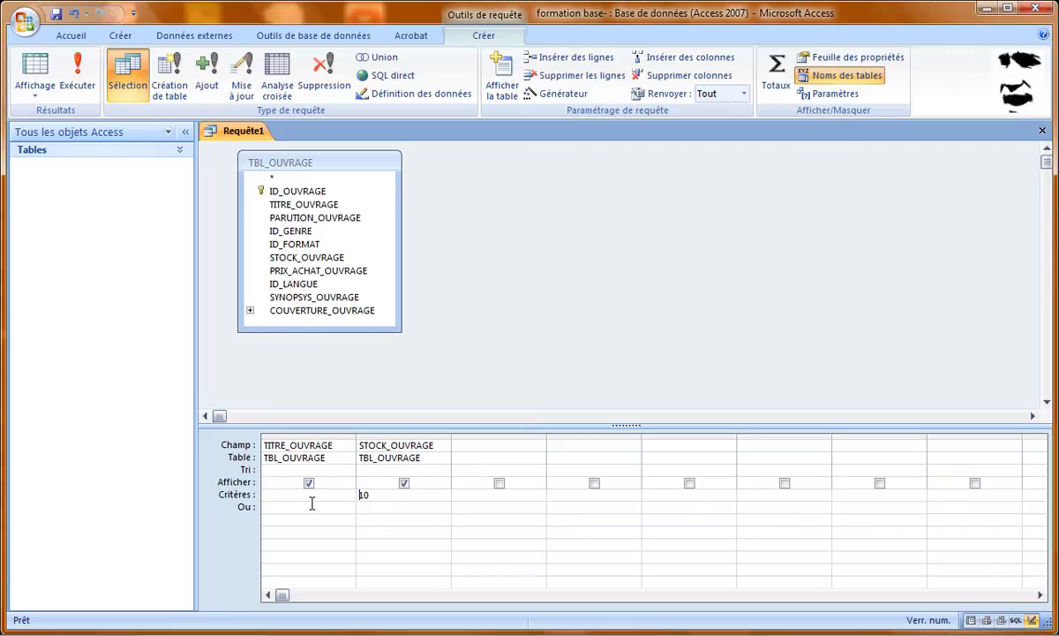
{"action": "type", "text": "<>"}
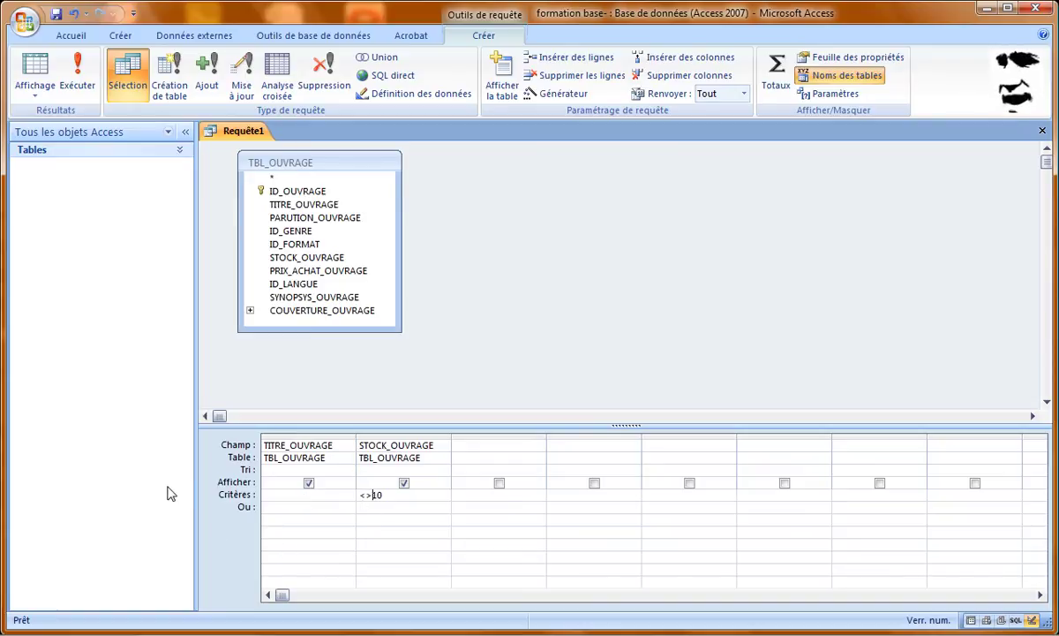
{"action": "left_click", "coordinate": [32, 69]}
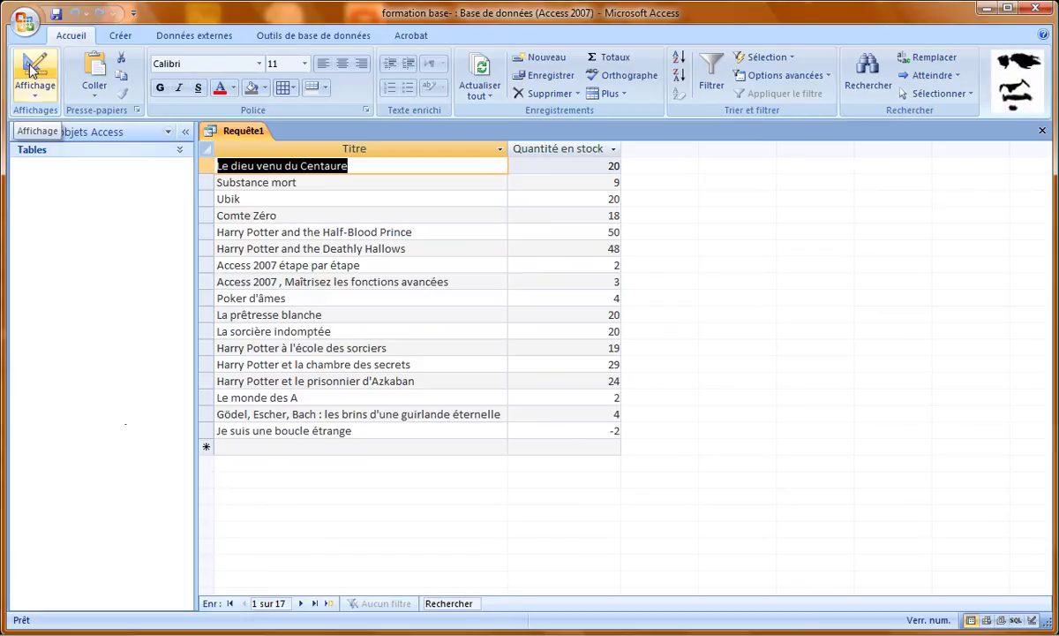
{"action": "left_click", "coordinate": [32, 69]}
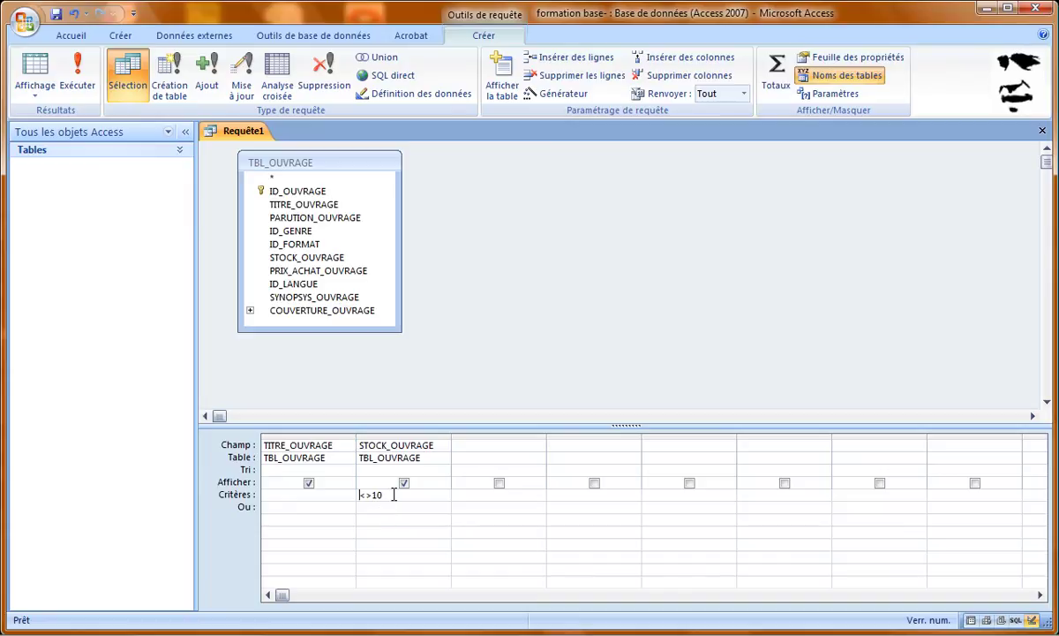
Step: Clear the STOCK_OUVRAGE criterion, view the unfiltered books as a datasheet, and return to design view
{"action": "left_click_drag", "start_coordinate": [394, 494], "coordinate": [290, 475]}
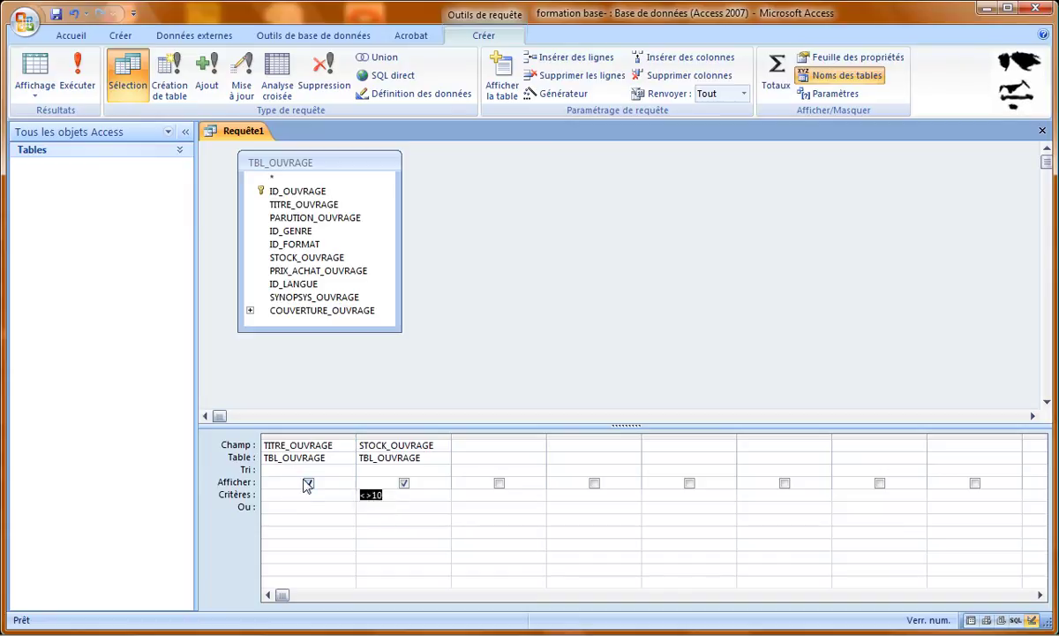
{"action": "key", "text": "Delete"}
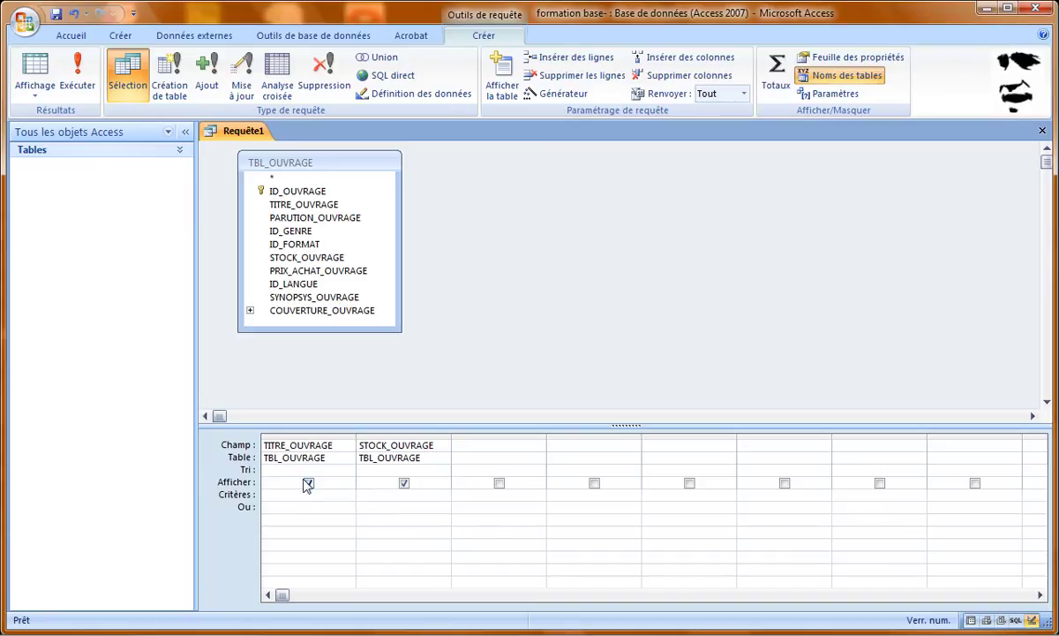
{"action": "left_click", "coordinate": [306, 496]}
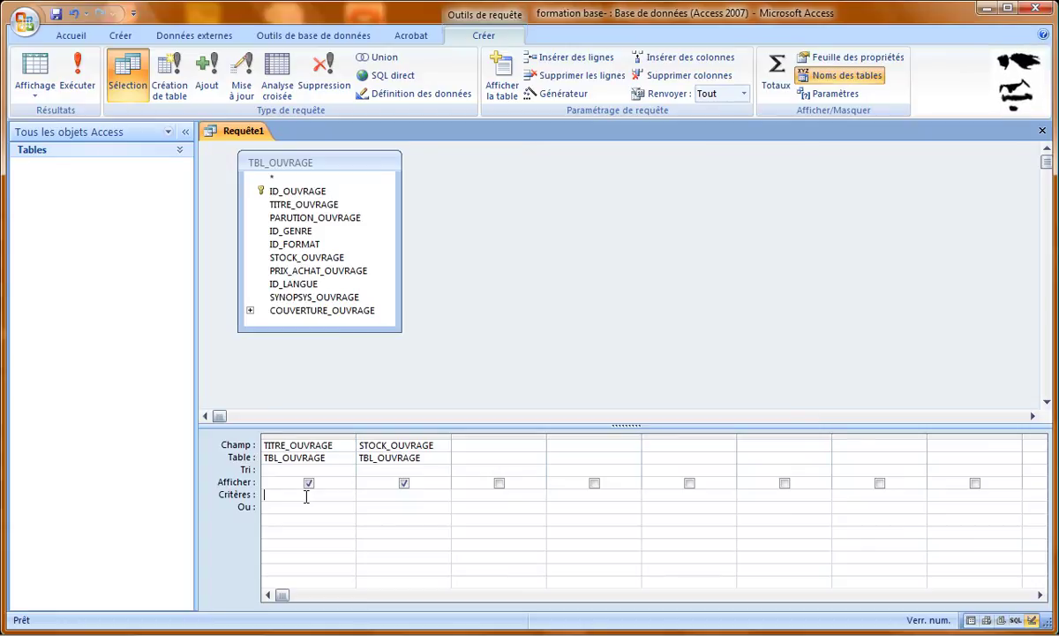
{"action": "left_click", "coordinate": [37, 69]}
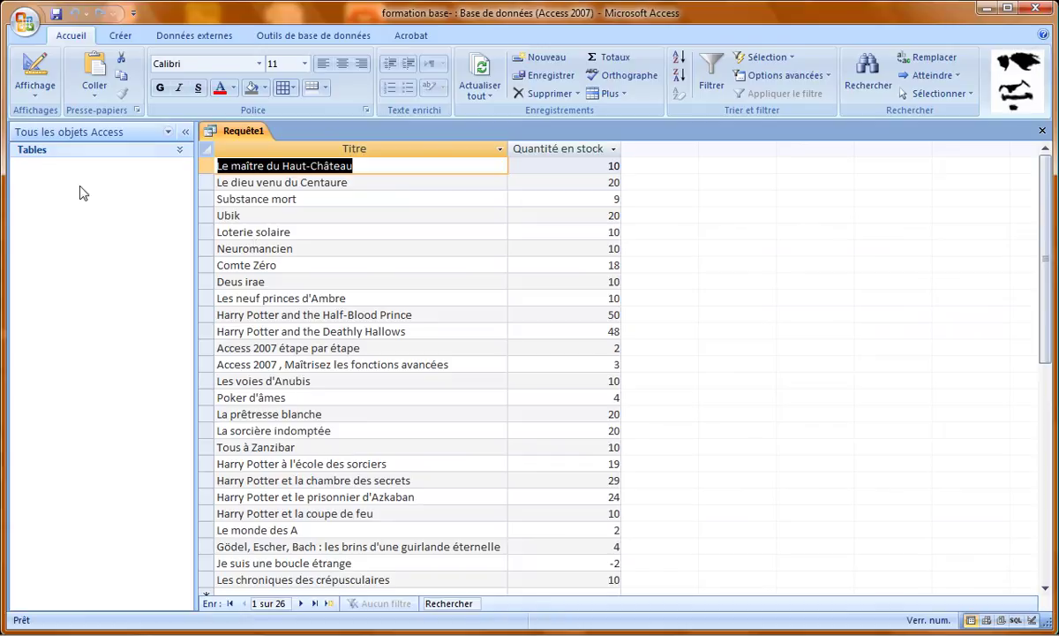
{"action": "left_click", "coordinate": [21, 79]}
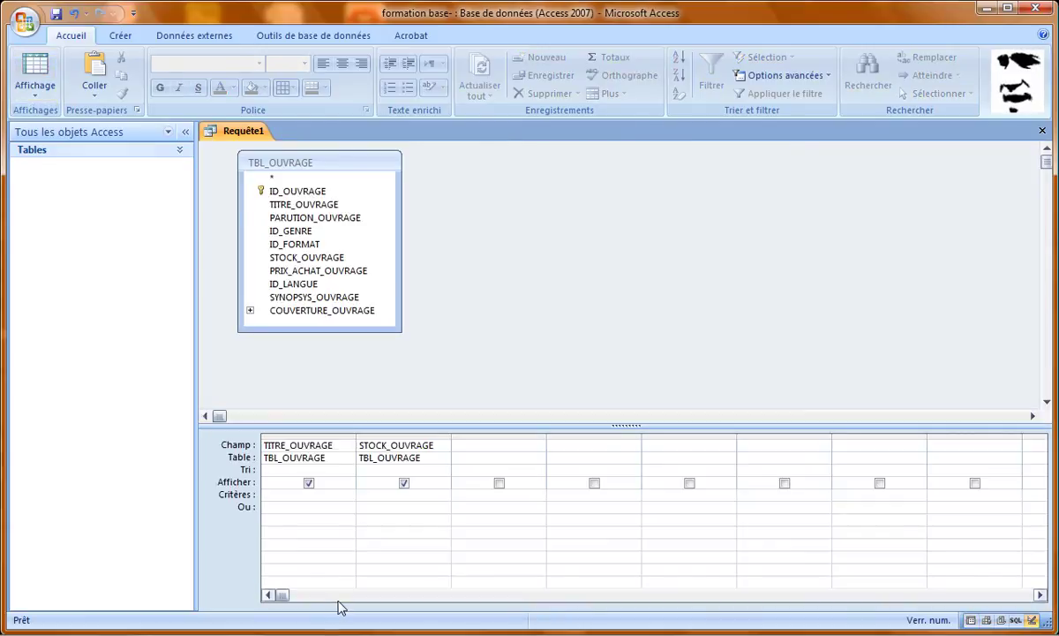
Step: Set the criterion a* on TITRE_OUVRAGE, view the matching titles as a datasheet, and return to design view
{"action": "type", "text": "a"}
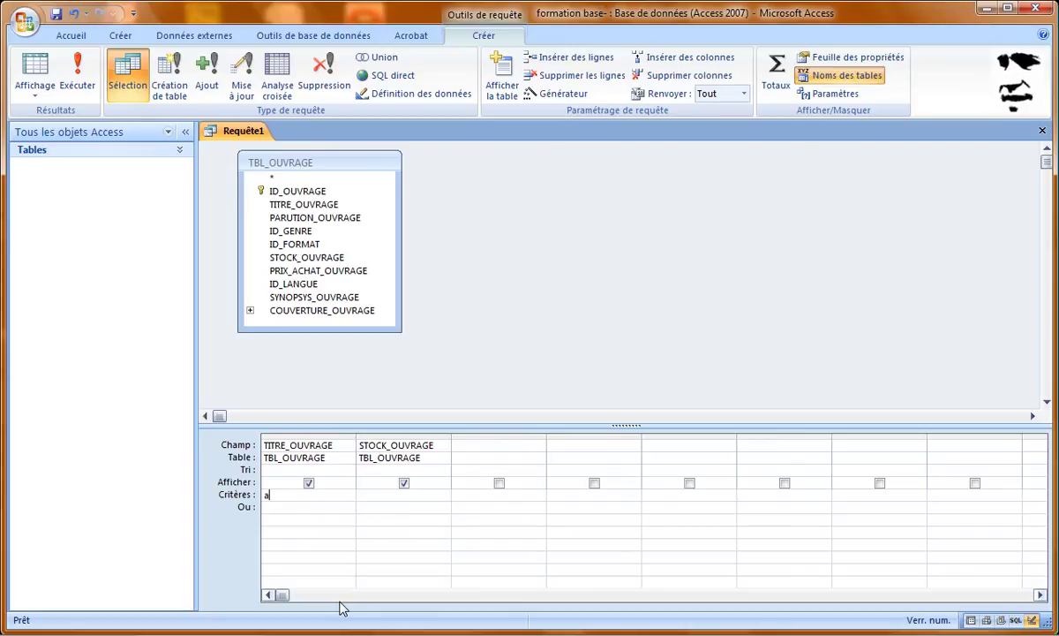
{"action": "type", "text": "*"}
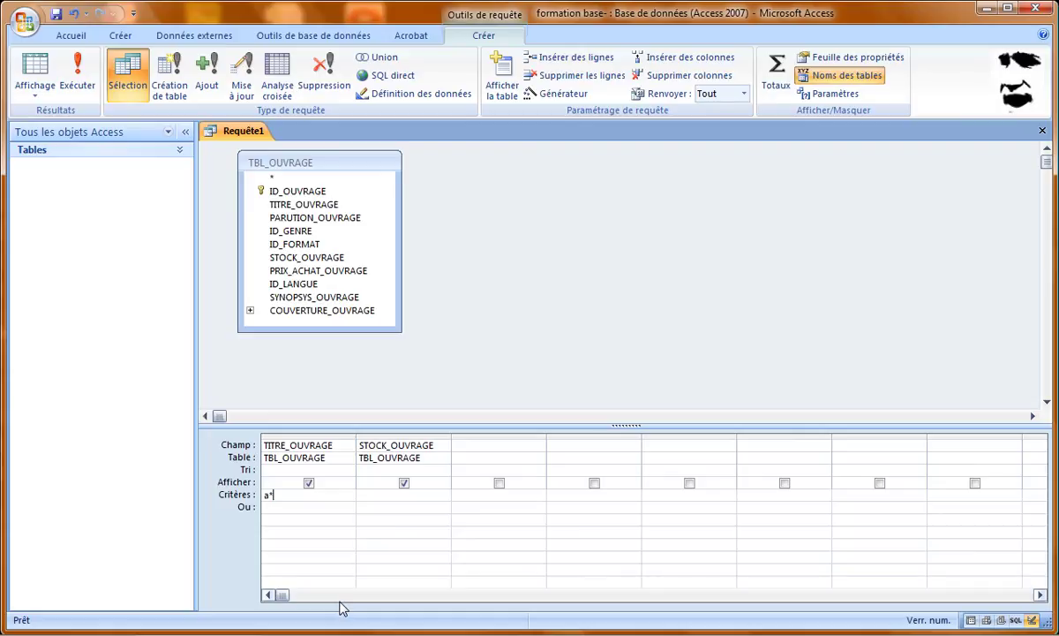
{"action": "left_click", "coordinate": [32, 78]}
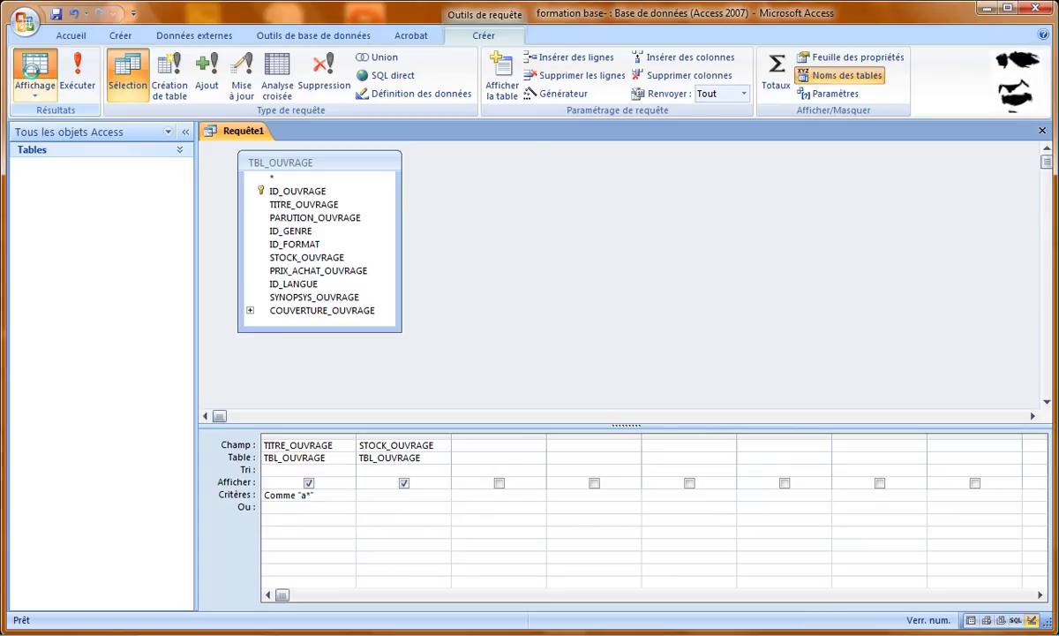
{"action": "left_click", "coordinate": [33, 78]}
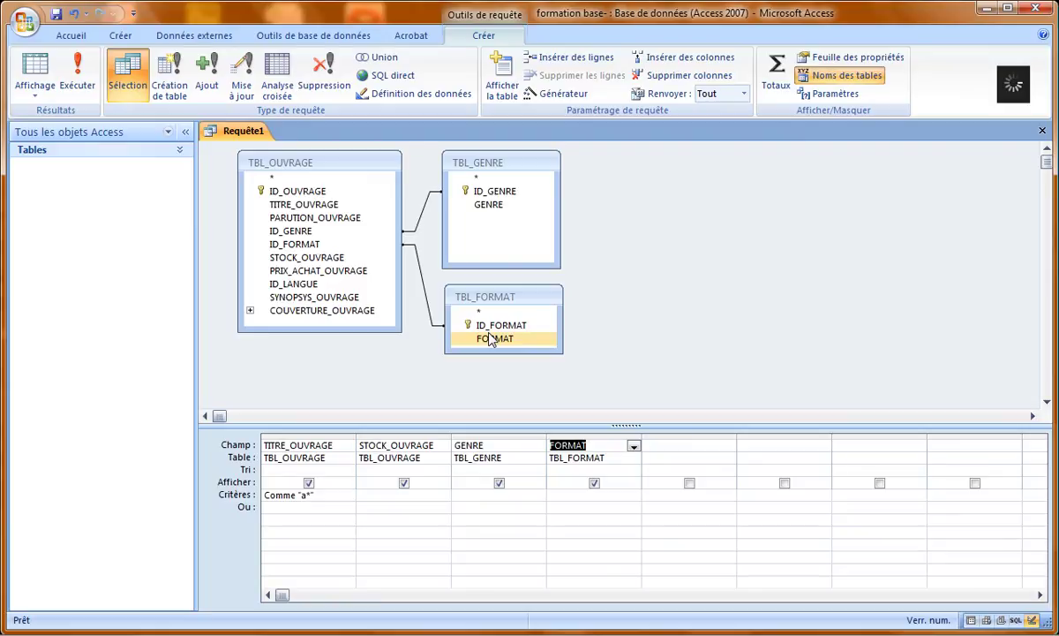
Step: Add the FORMAT field from TBL_FORMAT to the query, view its SQL statement, and return to design view
{"action": "left_click", "coordinate": [487, 333]}
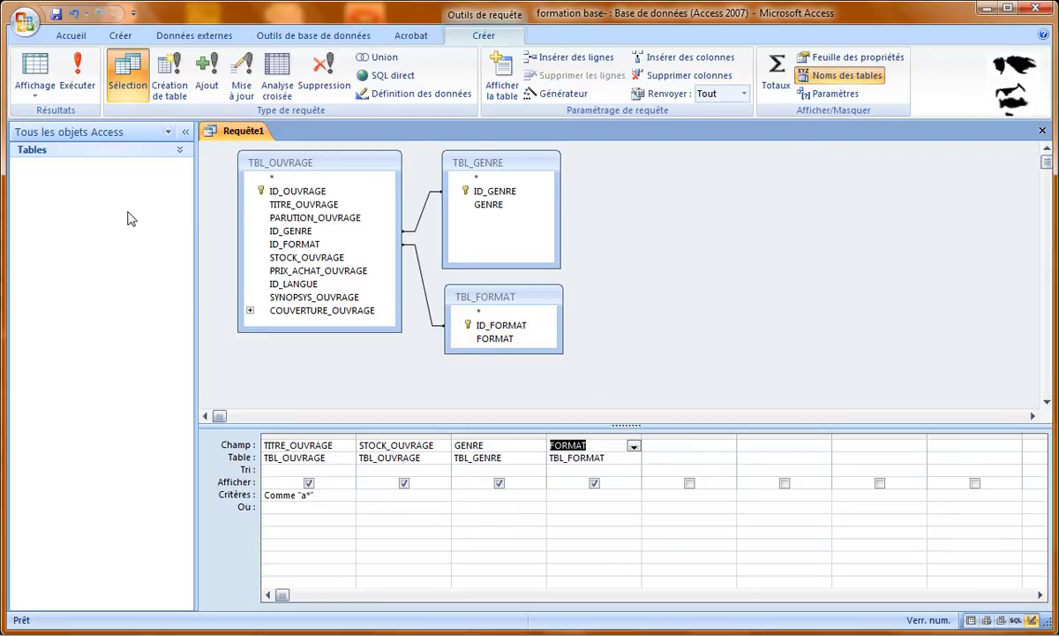
{"action": "left_click", "coordinate": [38, 92]}
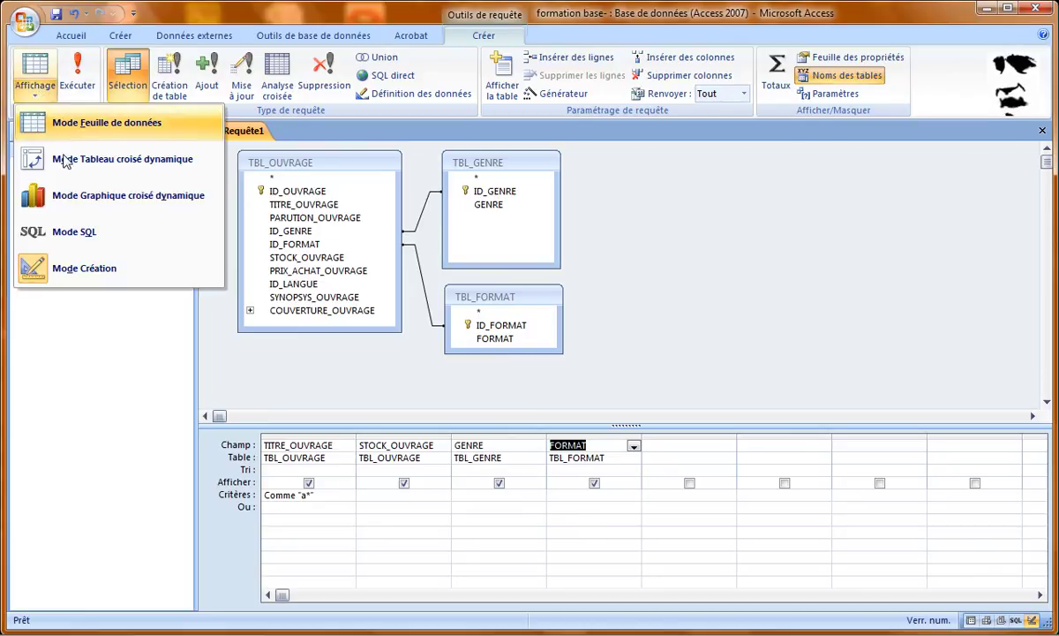
{"action": "left_click", "coordinate": [79, 243]}
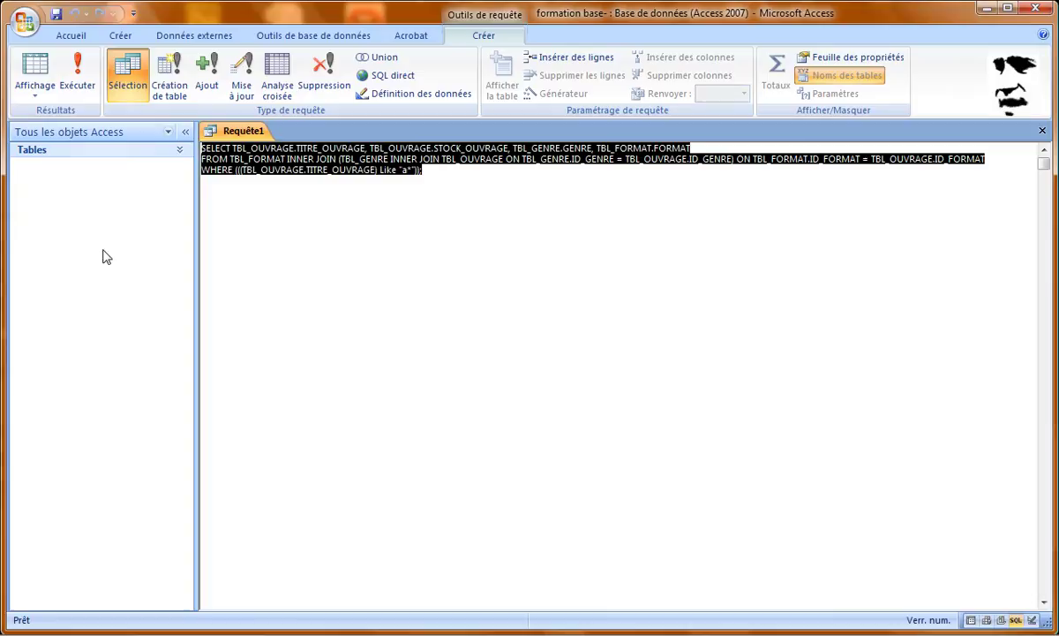
{"action": "left_click", "coordinate": [449, 184]}
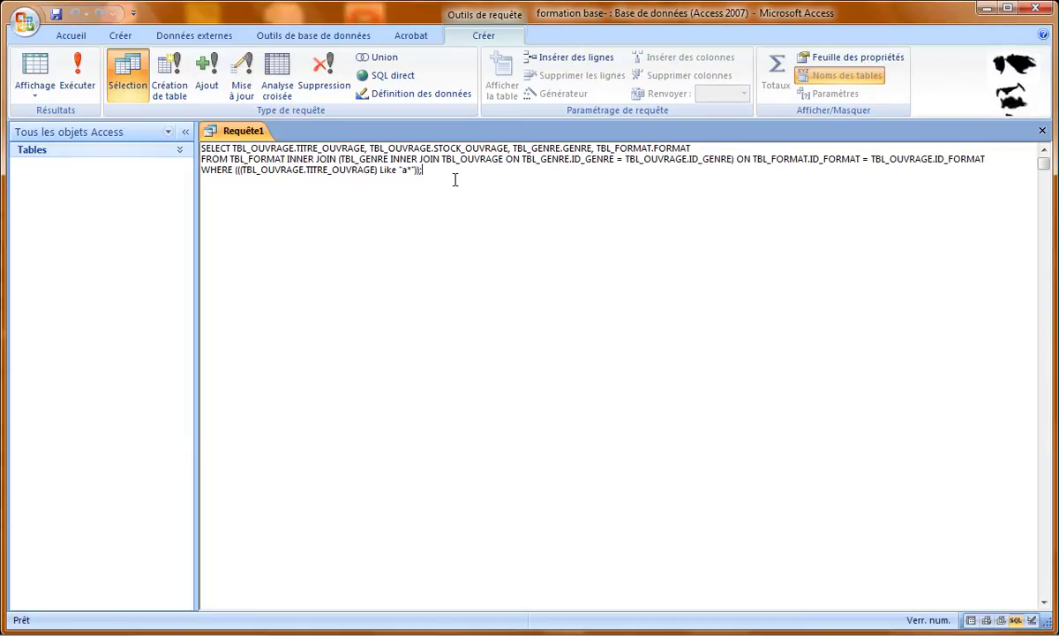
{"action": "left_click", "coordinate": [32, 88]}
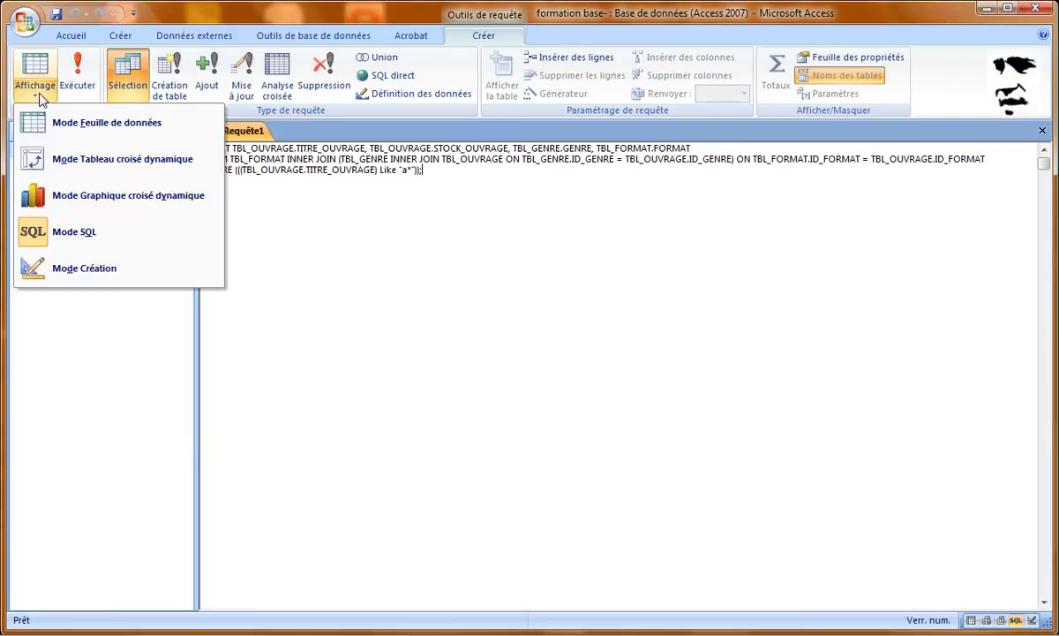
{"action": "left_click", "coordinate": [75, 266]}
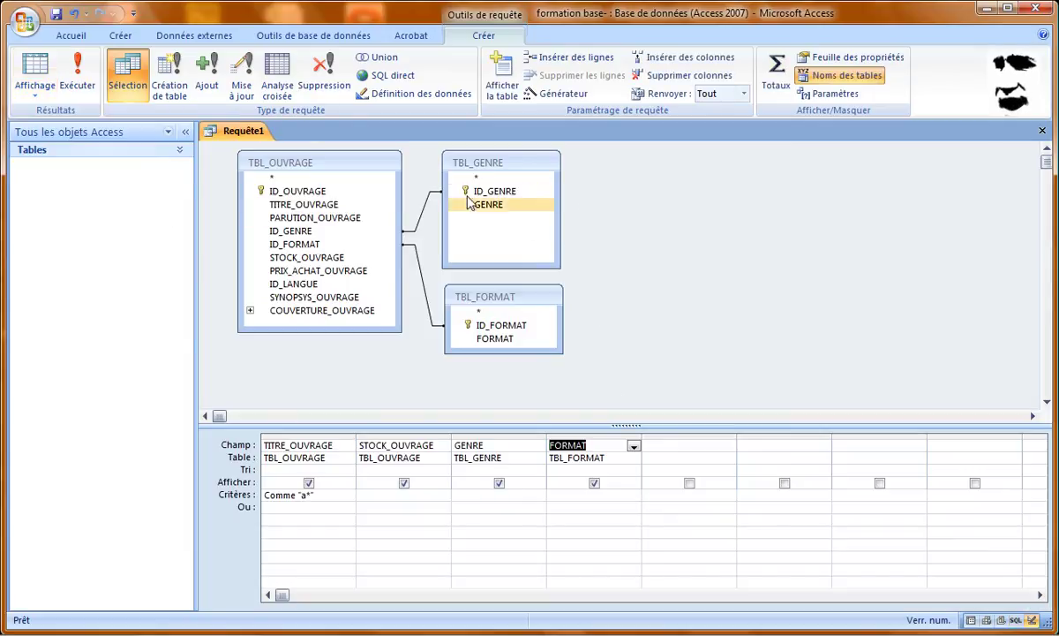
Step: Reopen the query in SQL view to compare its SELECT, FROM and WHERE clauses with the design grid, and return to design view
{"action": "left_click", "coordinate": [35, 88]}
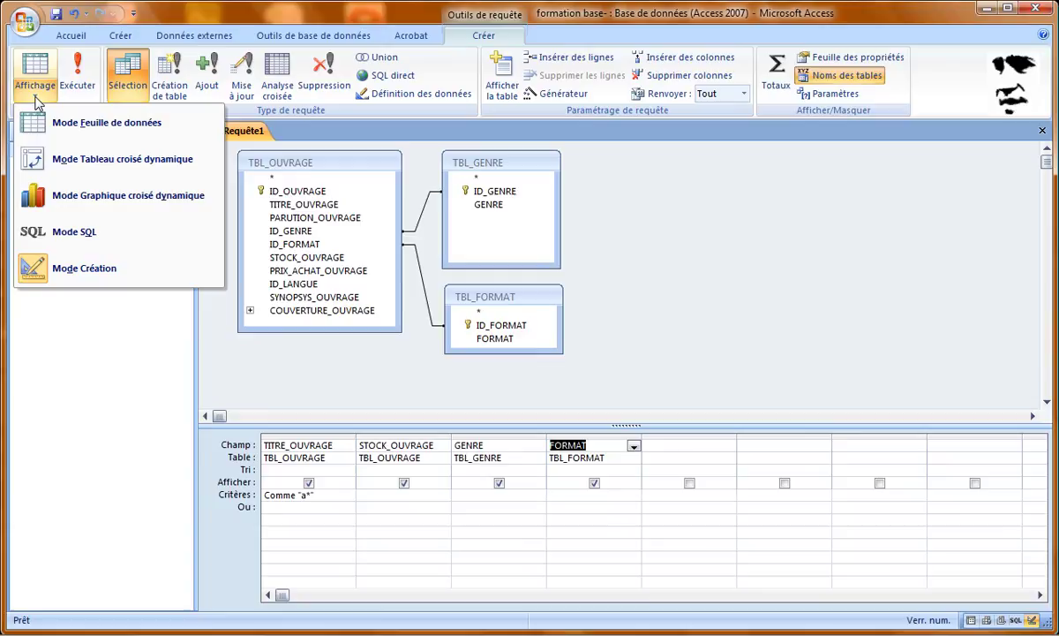
{"action": "left_click", "coordinate": [74, 240]}
{"action": "left_click", "coordinate": [510, 173]}
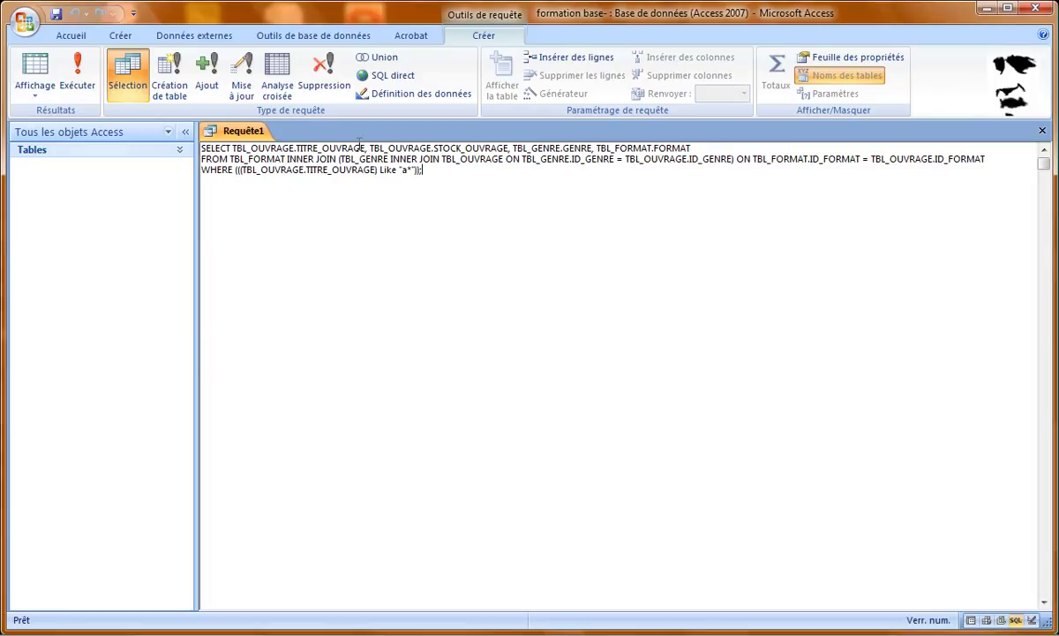
{"action": "left_click", "coordinate": [30, 93]}
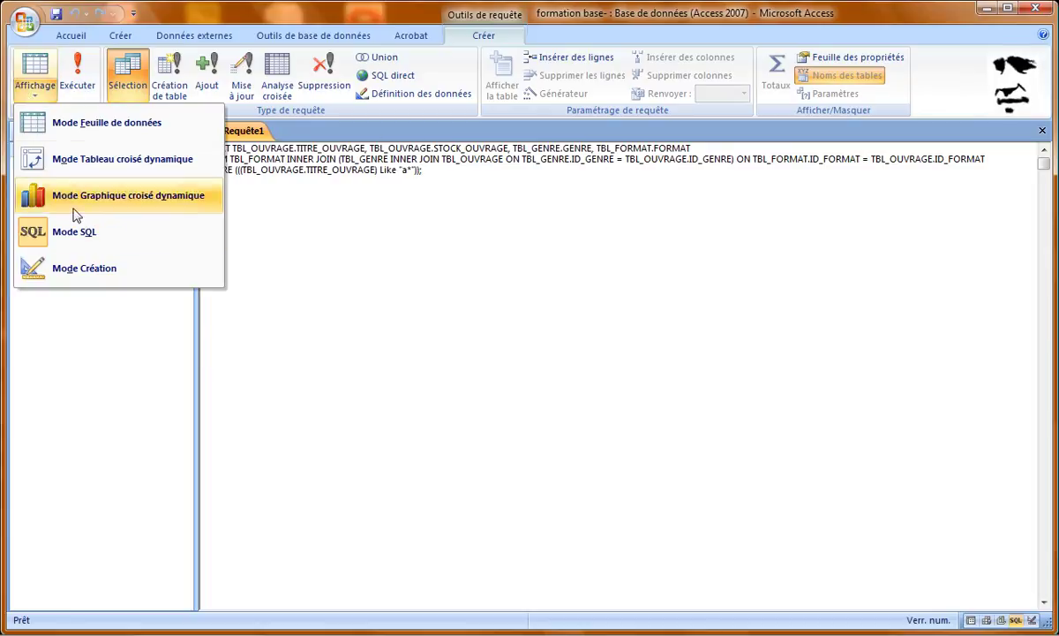
{"action": "left_click", "coordinate": [84, 233]}
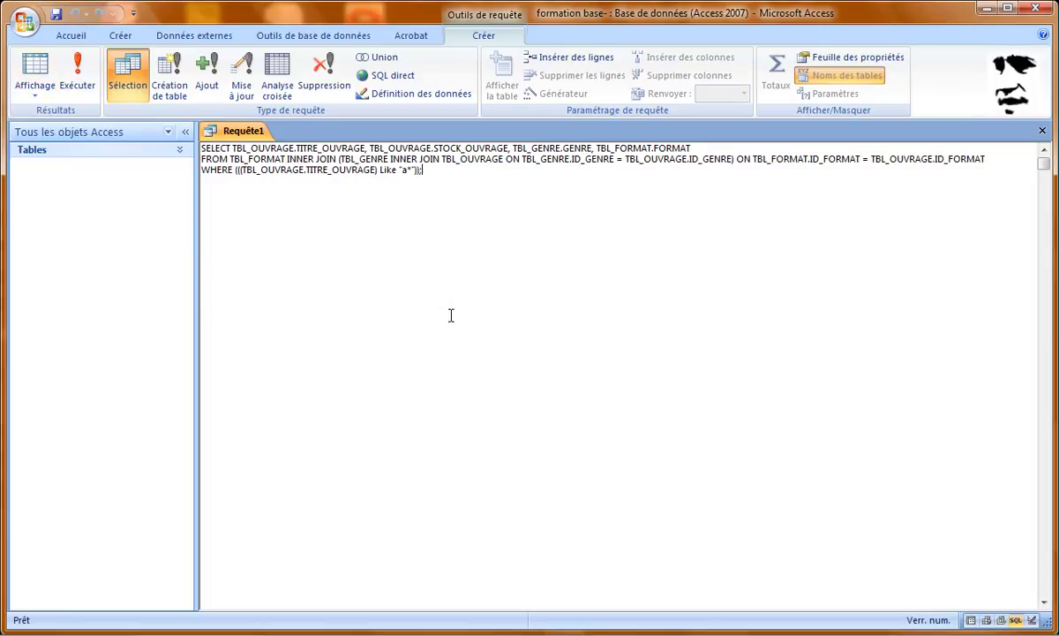
{"action": "left_click", "coordinate": [37, 92]}
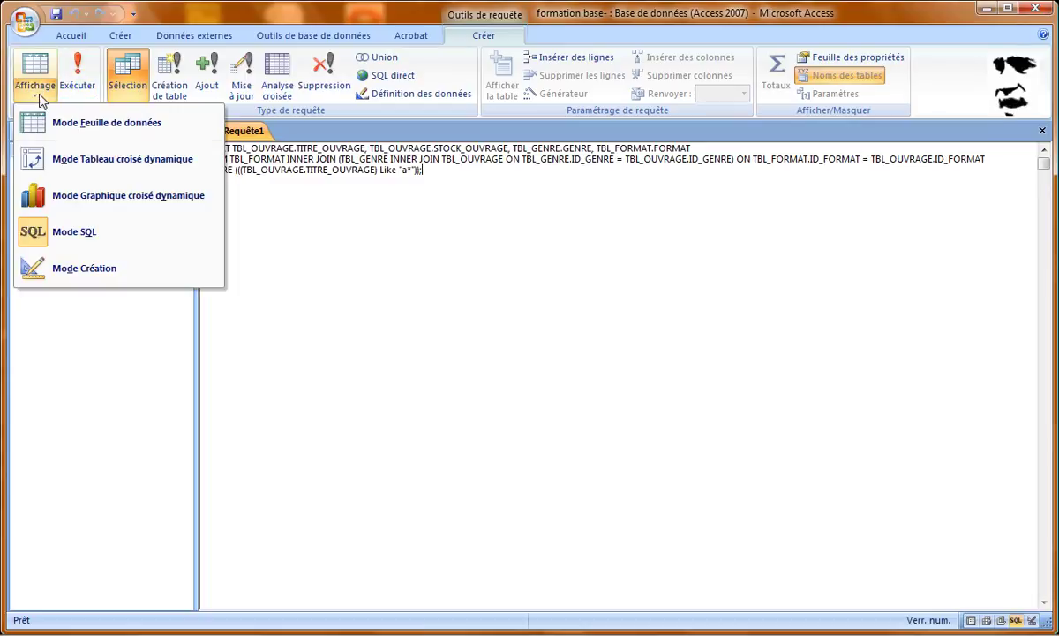
{"action": "left_click", "coordinate": [96, 250]}
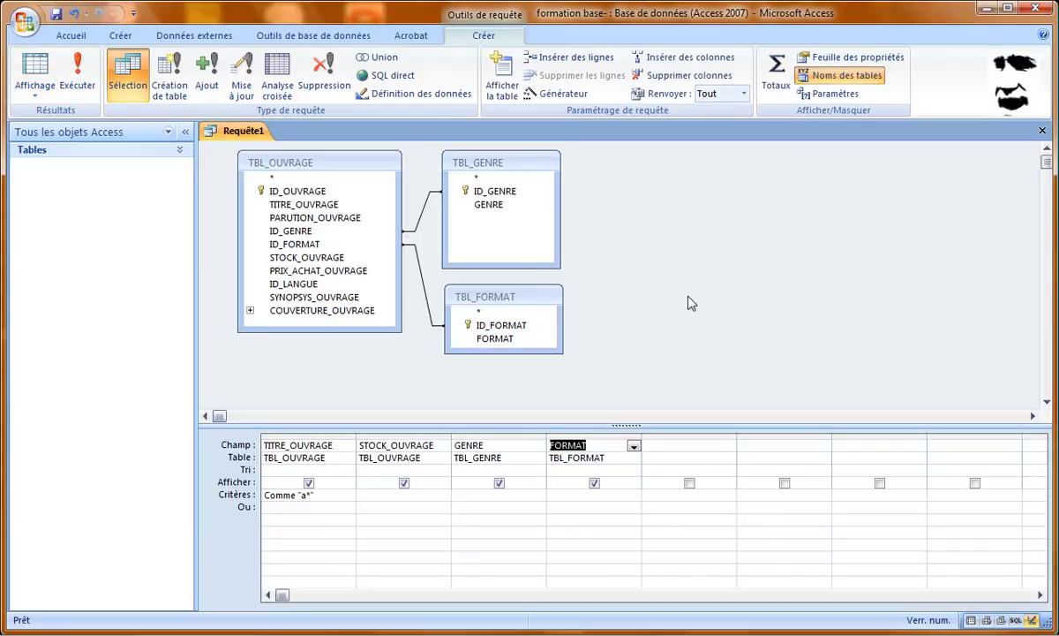